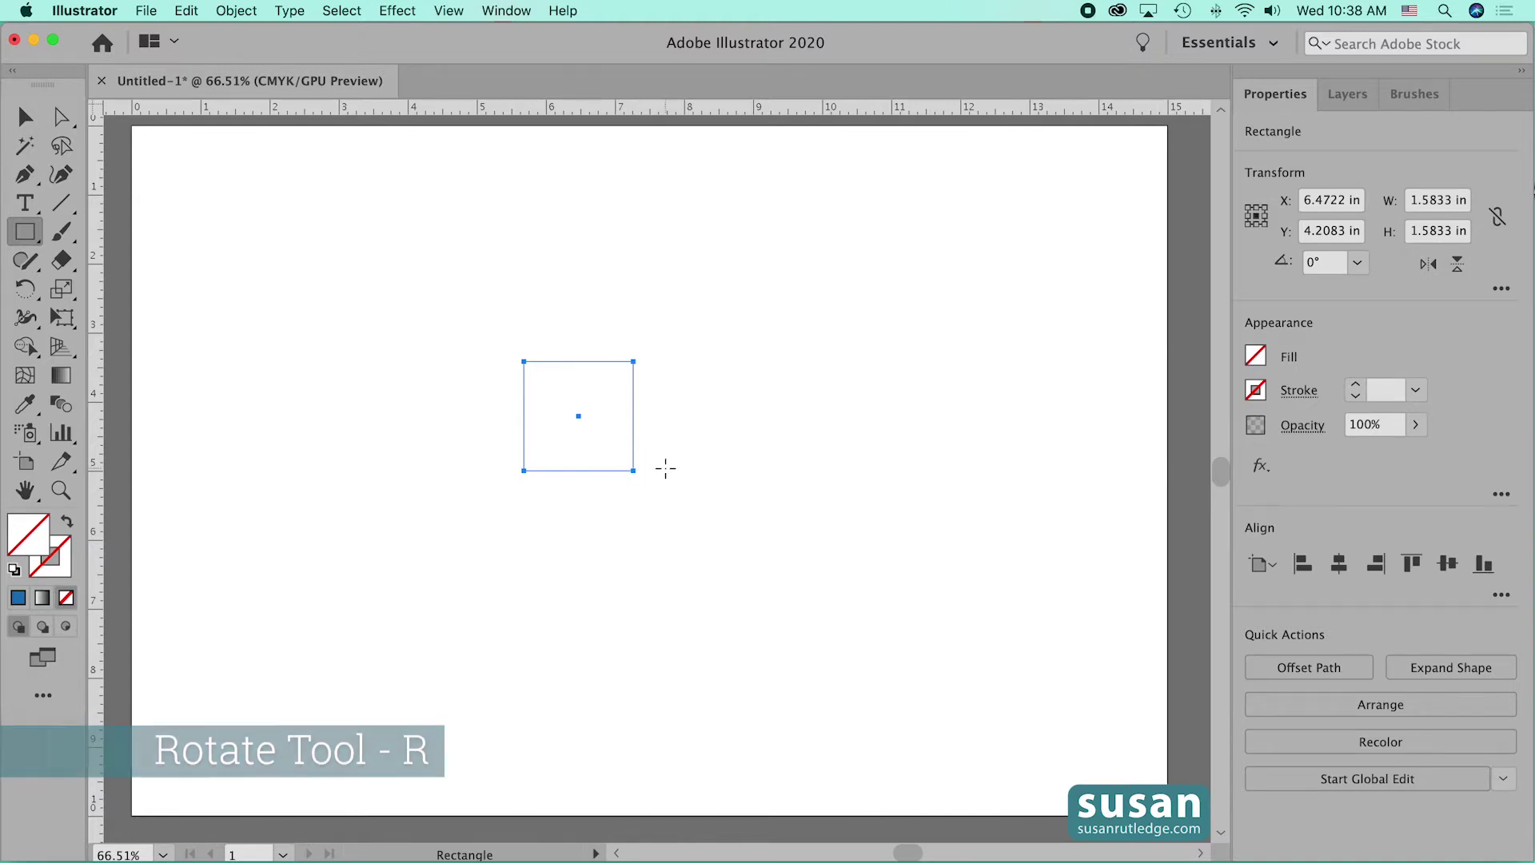
Rotate the selected square 45° about its center so it forms a diamond
key("r")
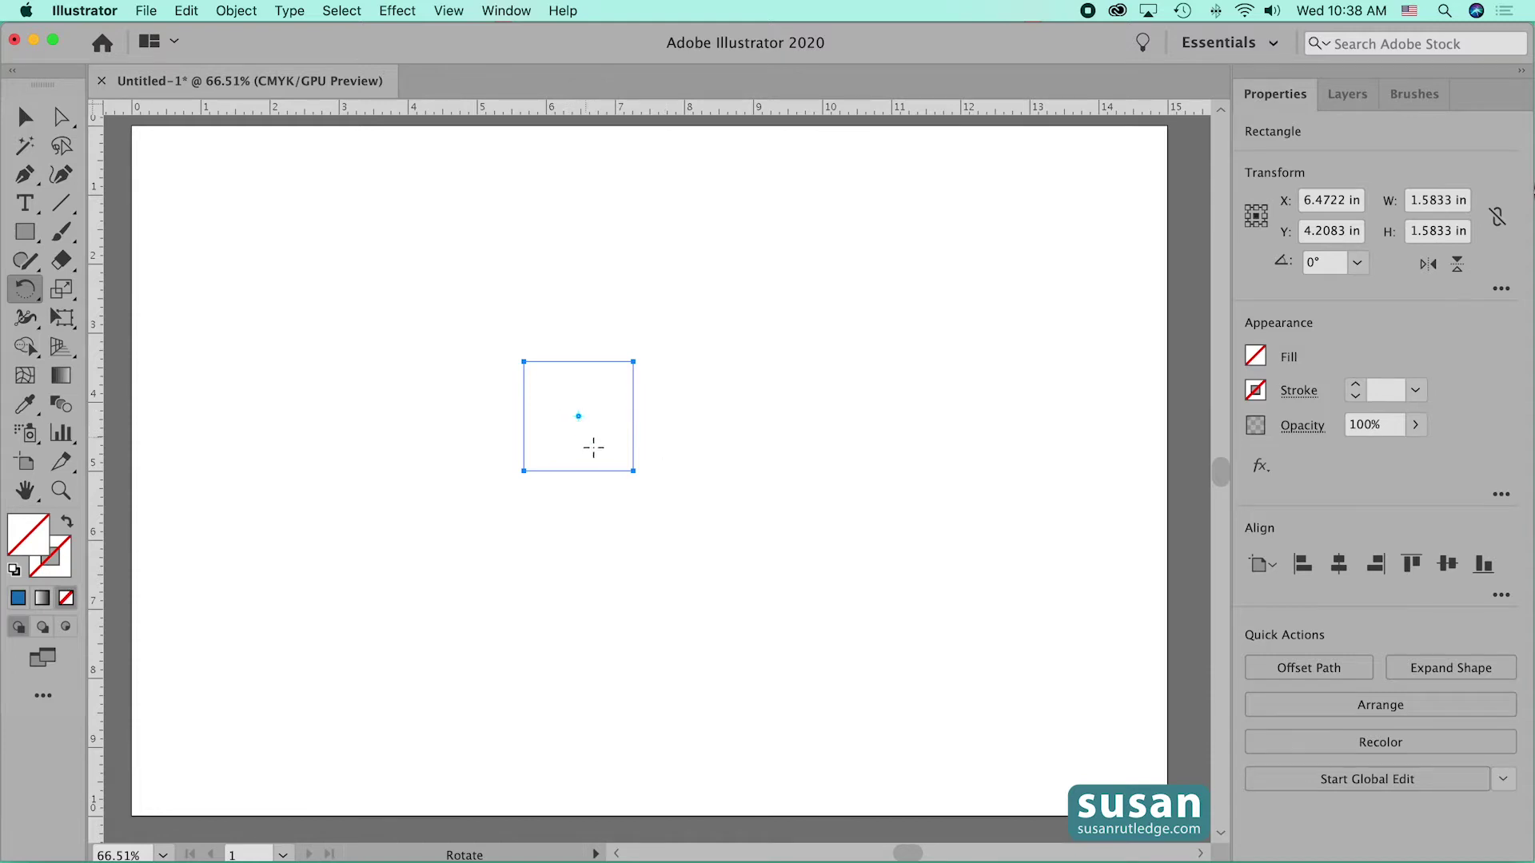
left_click_drag(627, 460, 644, 417)
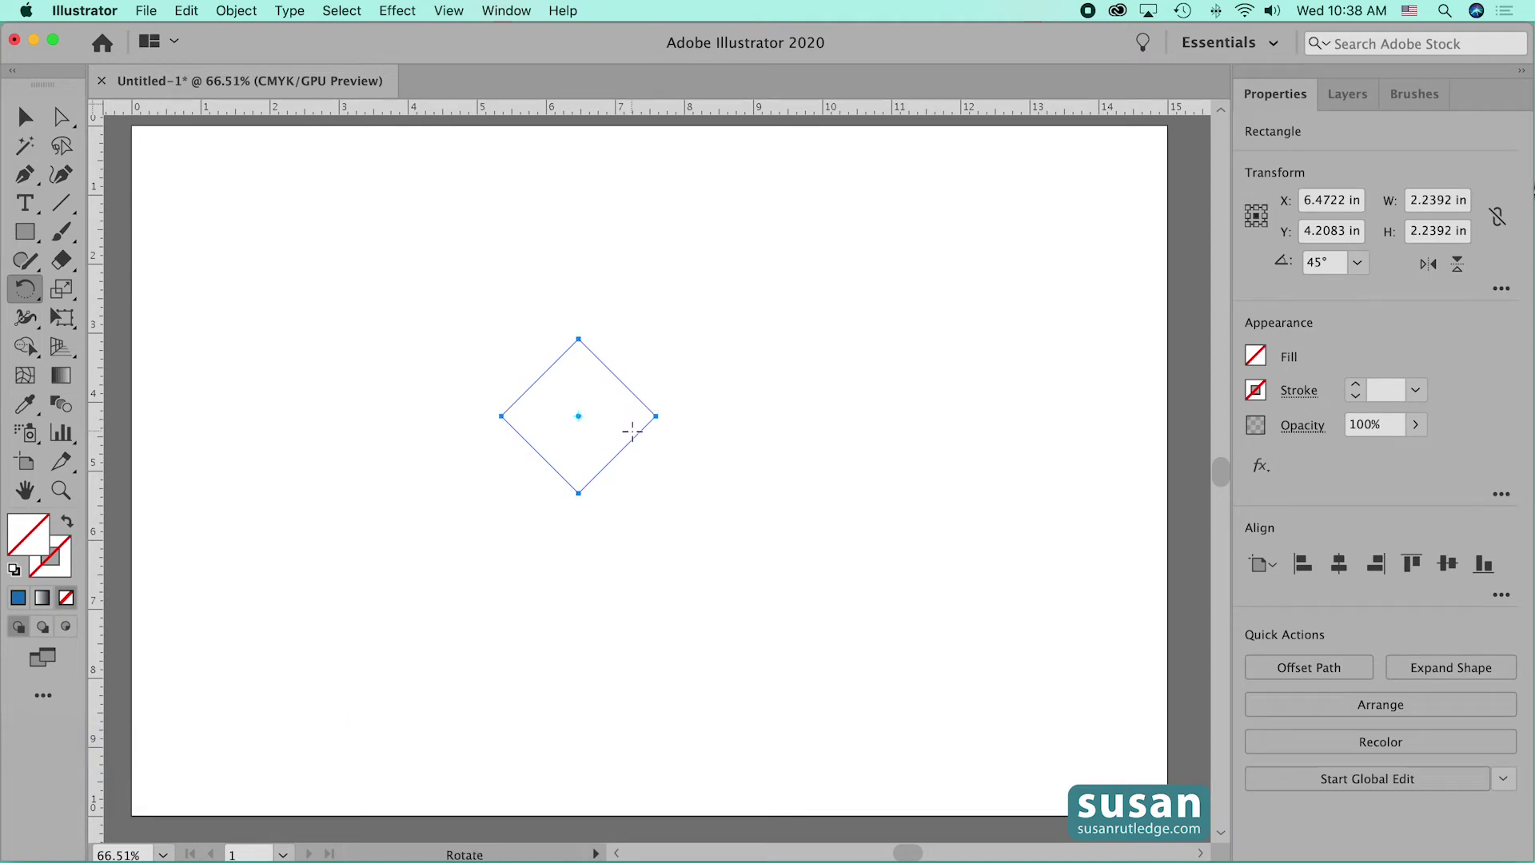
left_click(27, 118)
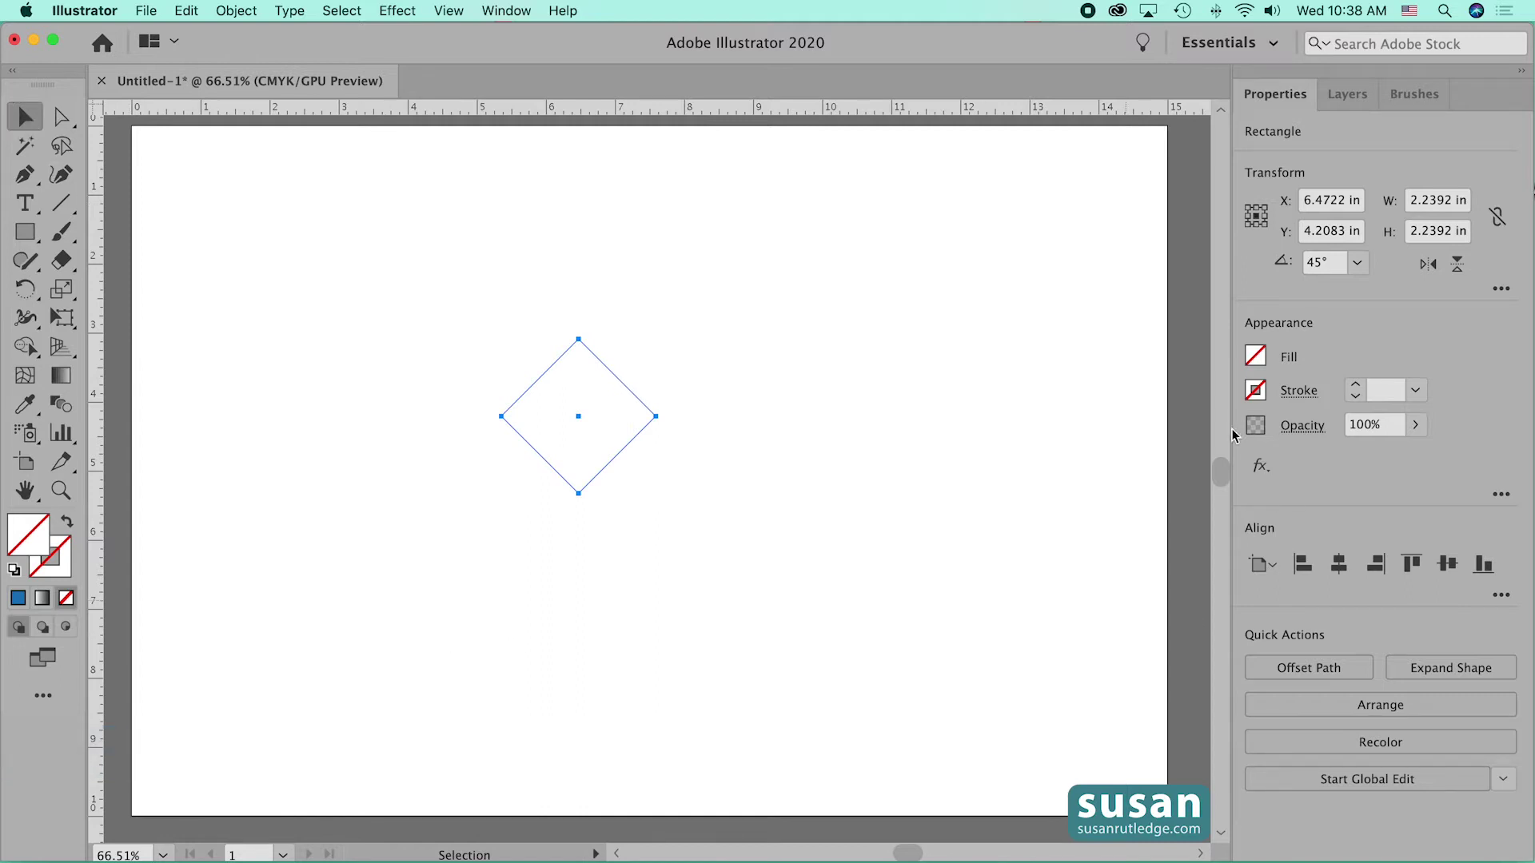
Give the diamond an orange fill and a black 1 pt stroke
left_click(1255, 356)
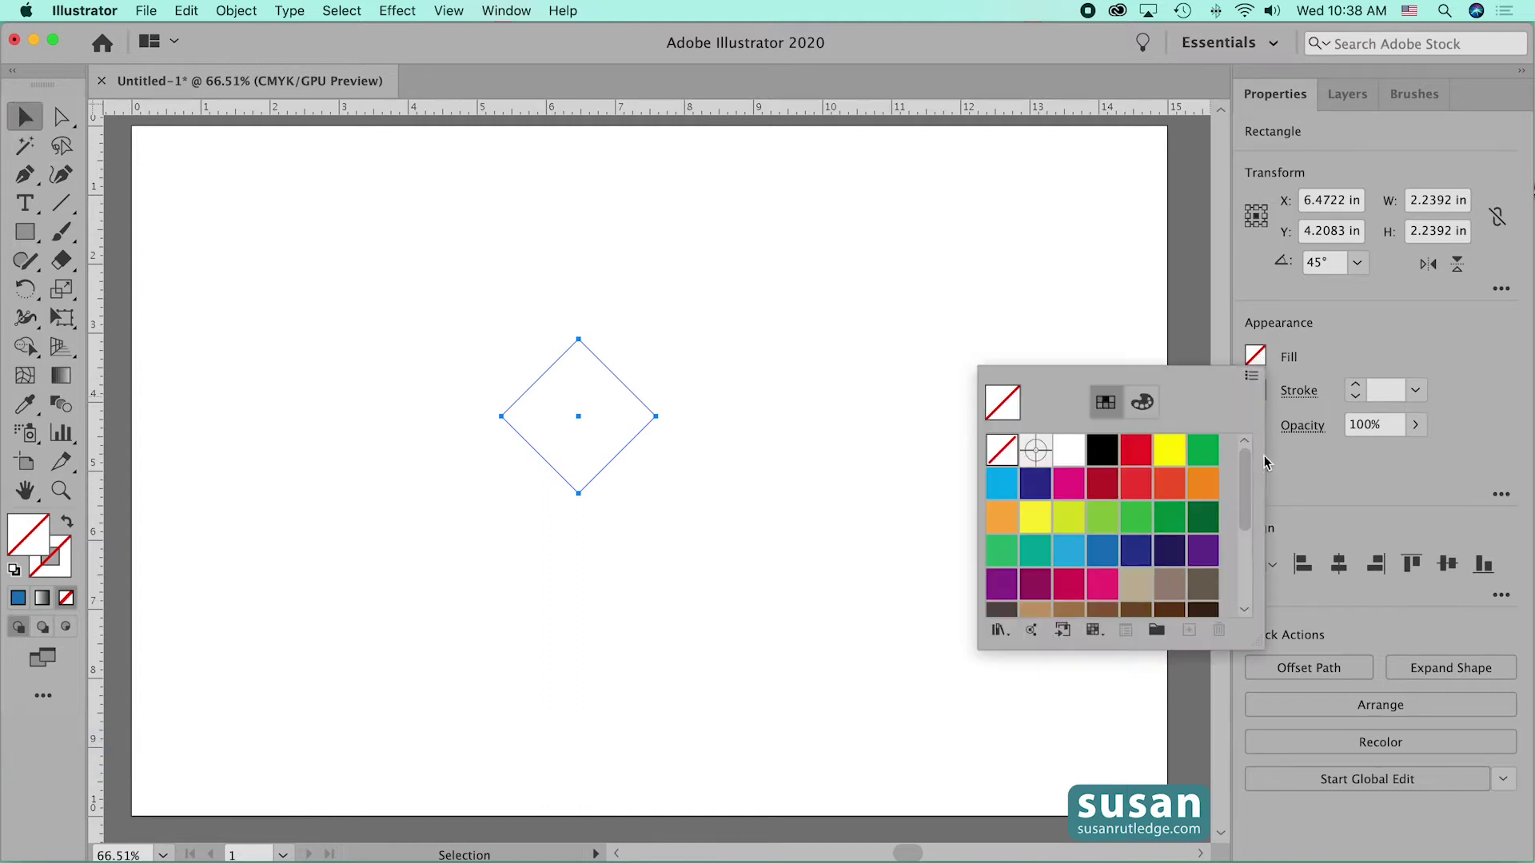
left_click(1207, 493)
left_click(1375, 343)
left_click(1255, 390)
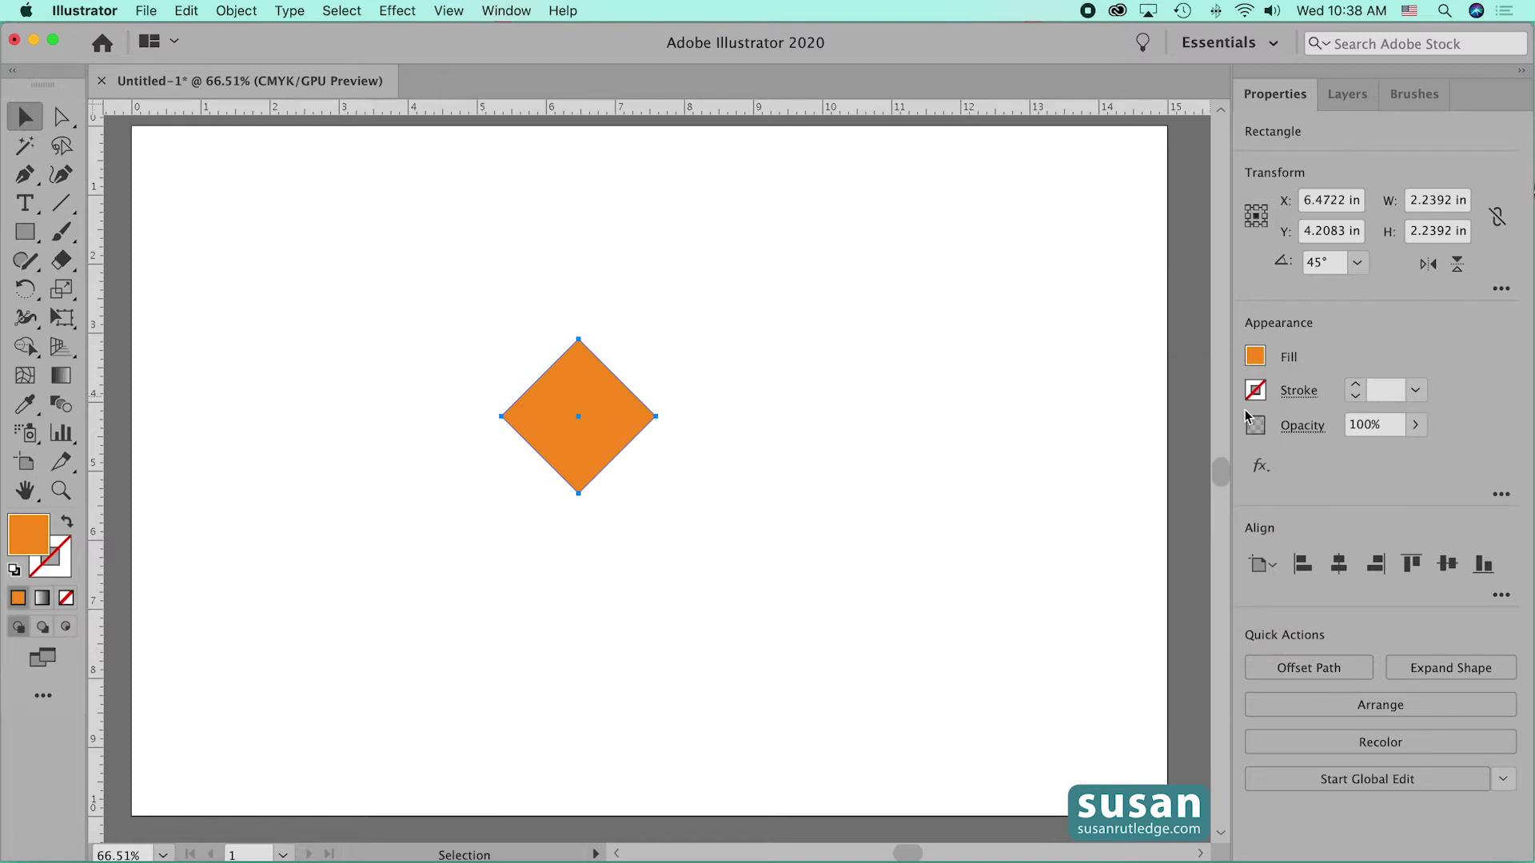
left_click(1101, 485)
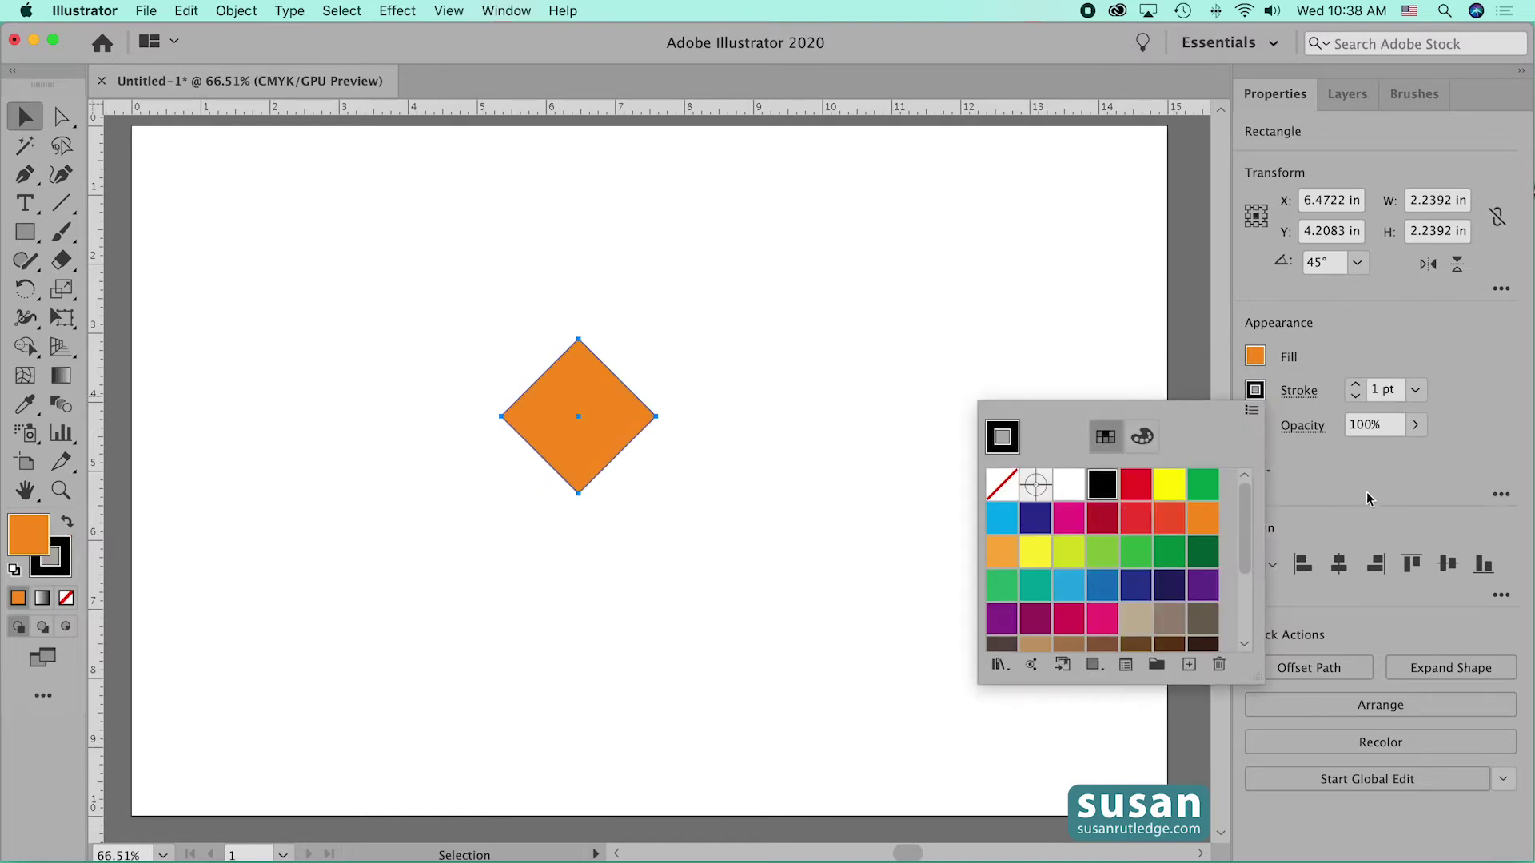
left_click(1353, 484)
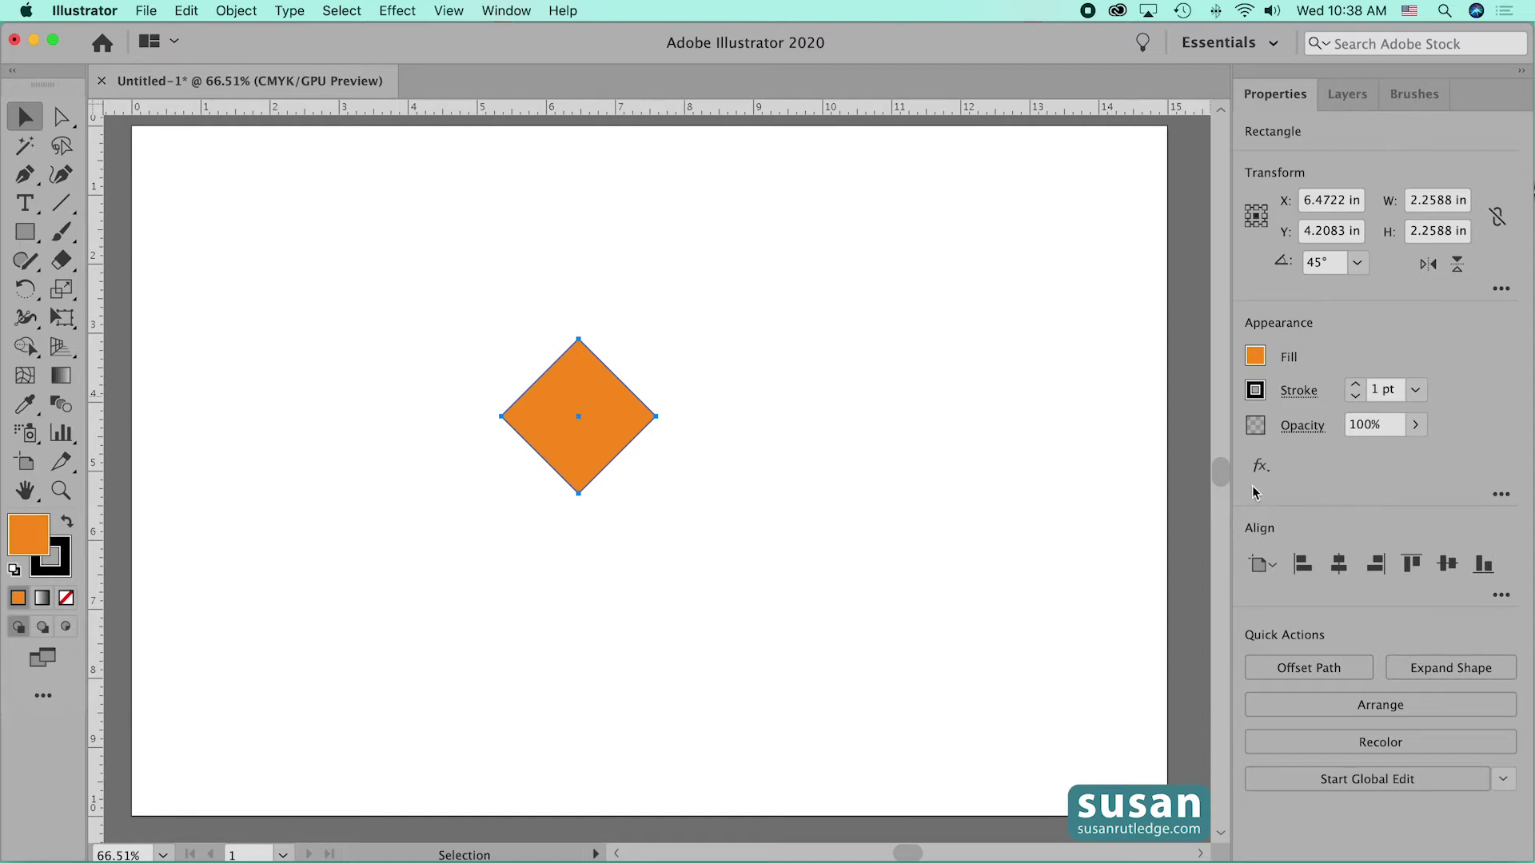
Draw a circle about 0.97 in wide just right of the diamond and fill it light blue
left_click(31, 236)
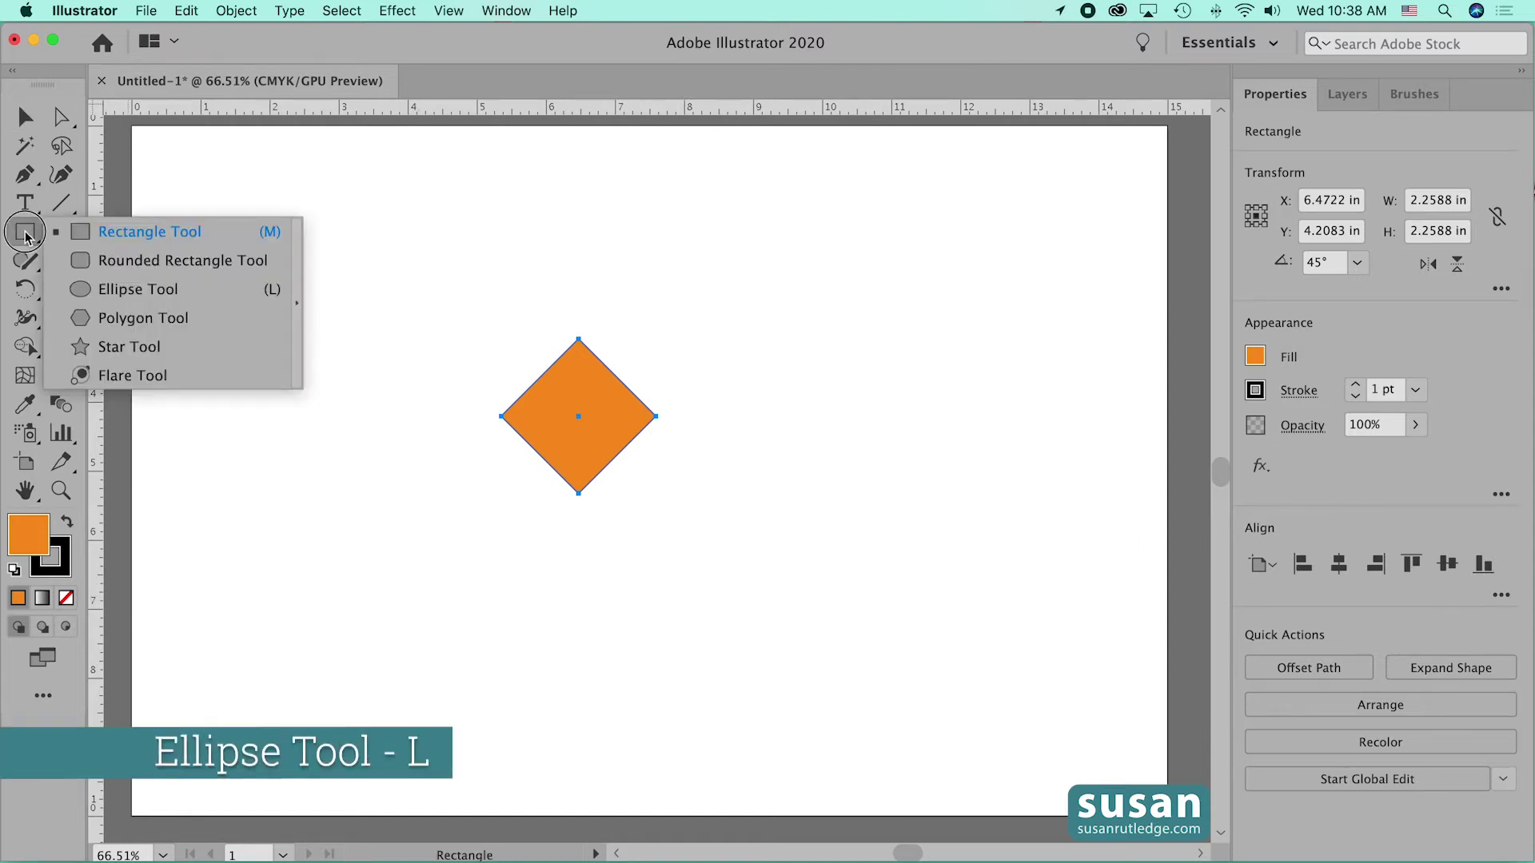
left_click(88, 291)
left_click_drag(689, 391, 756, 458)
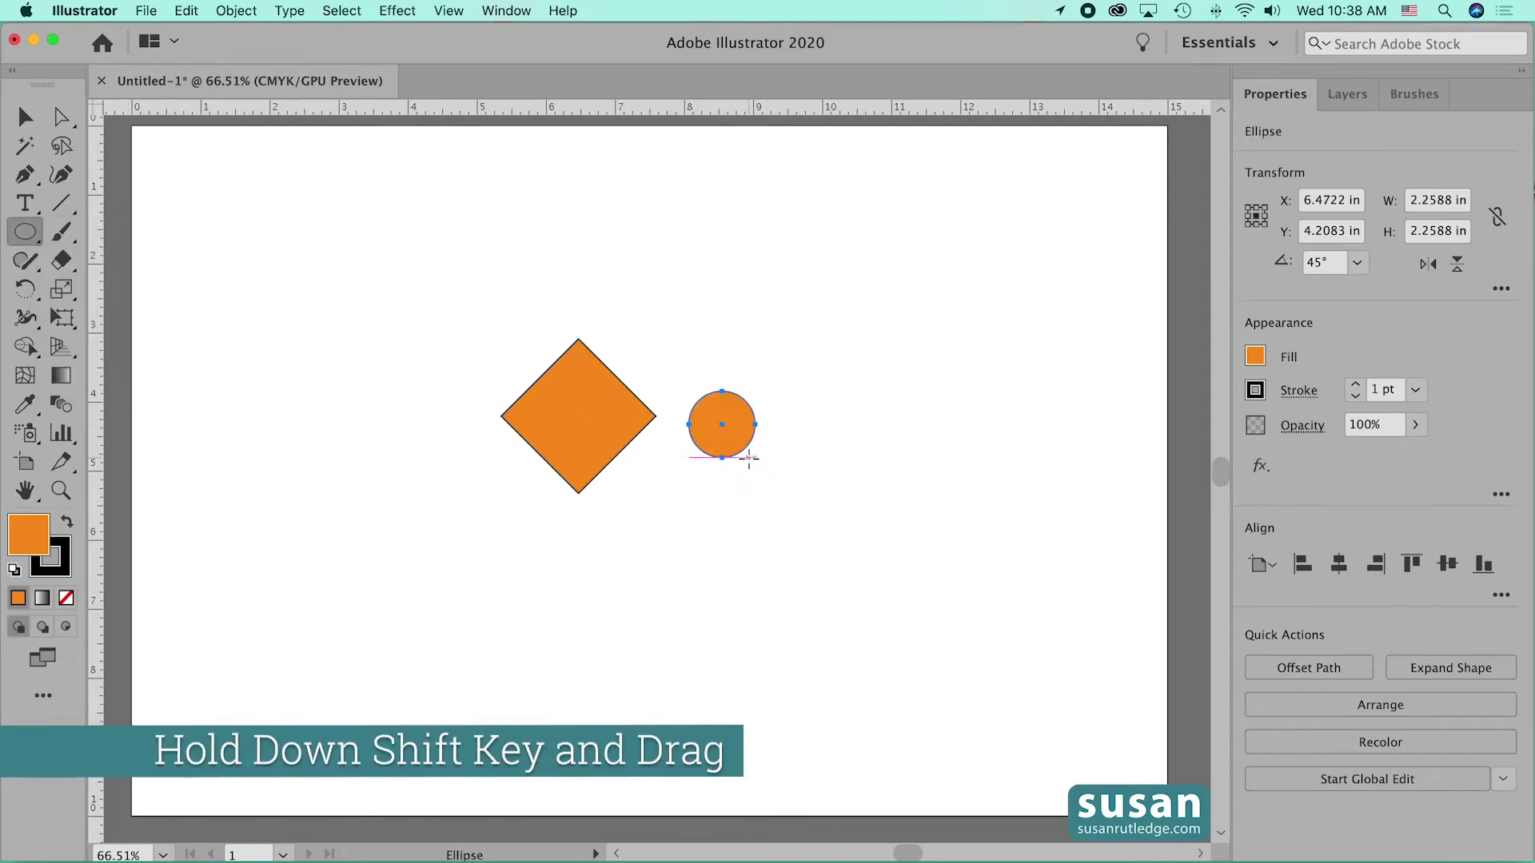
left_click(1256, 357)
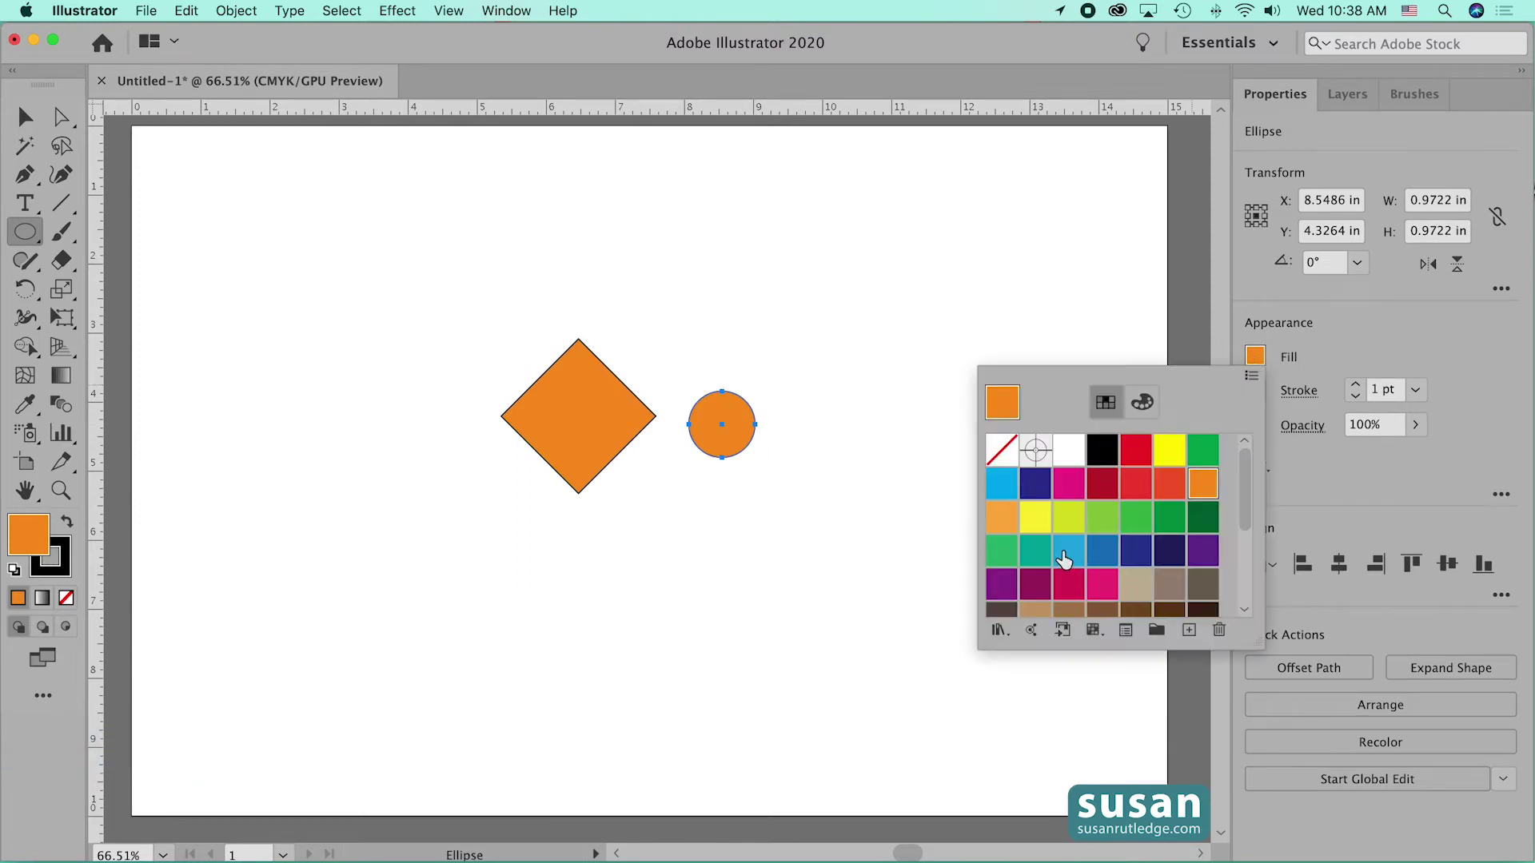
left_click(1068, 552)
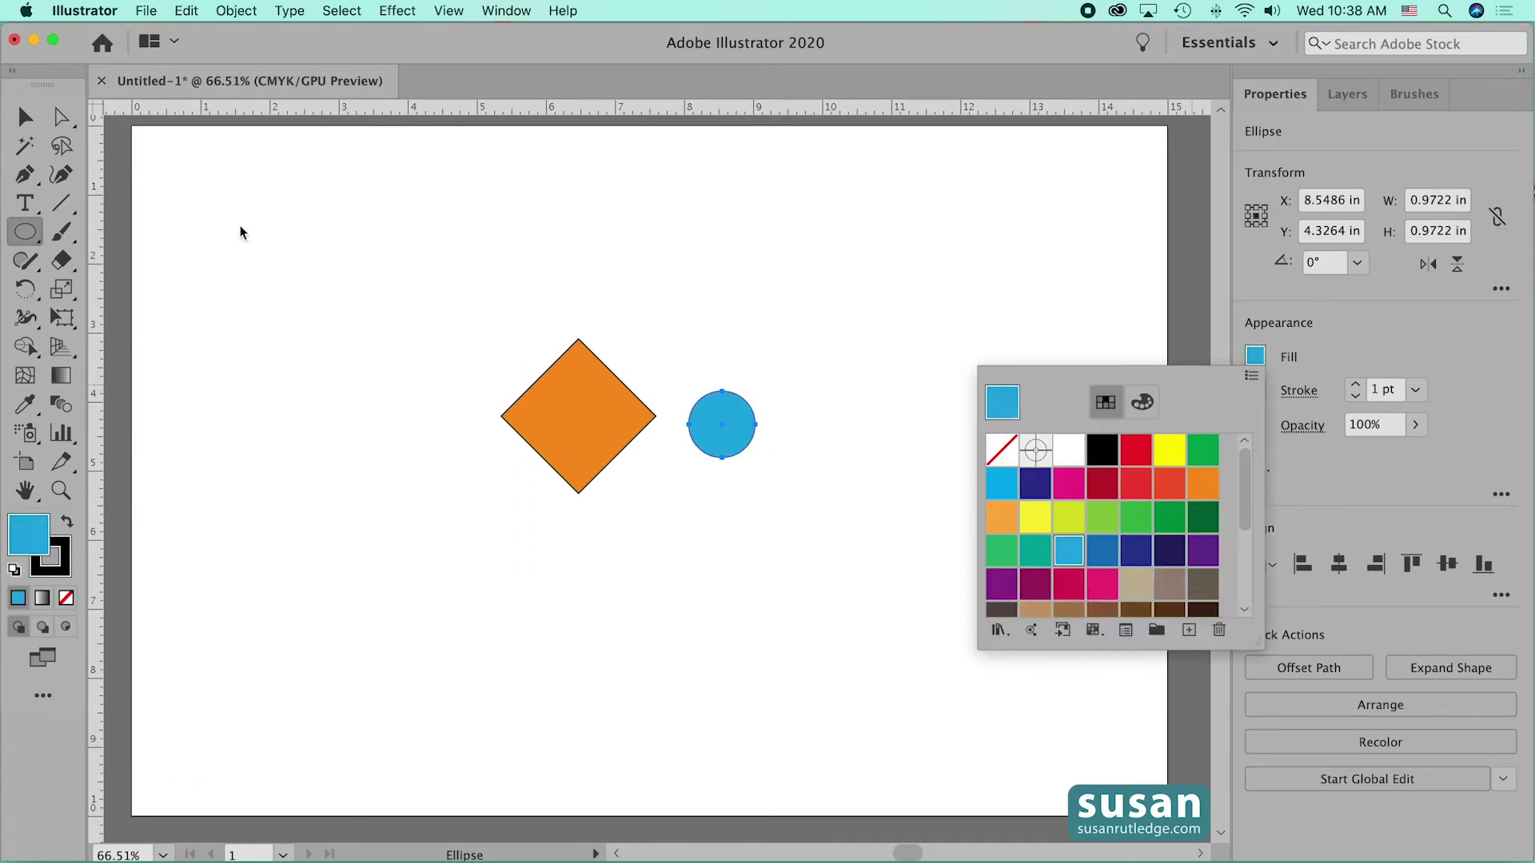
Align the diamond and the circle on their vertical centers, then deselect both shapes
left_click(25, 118)
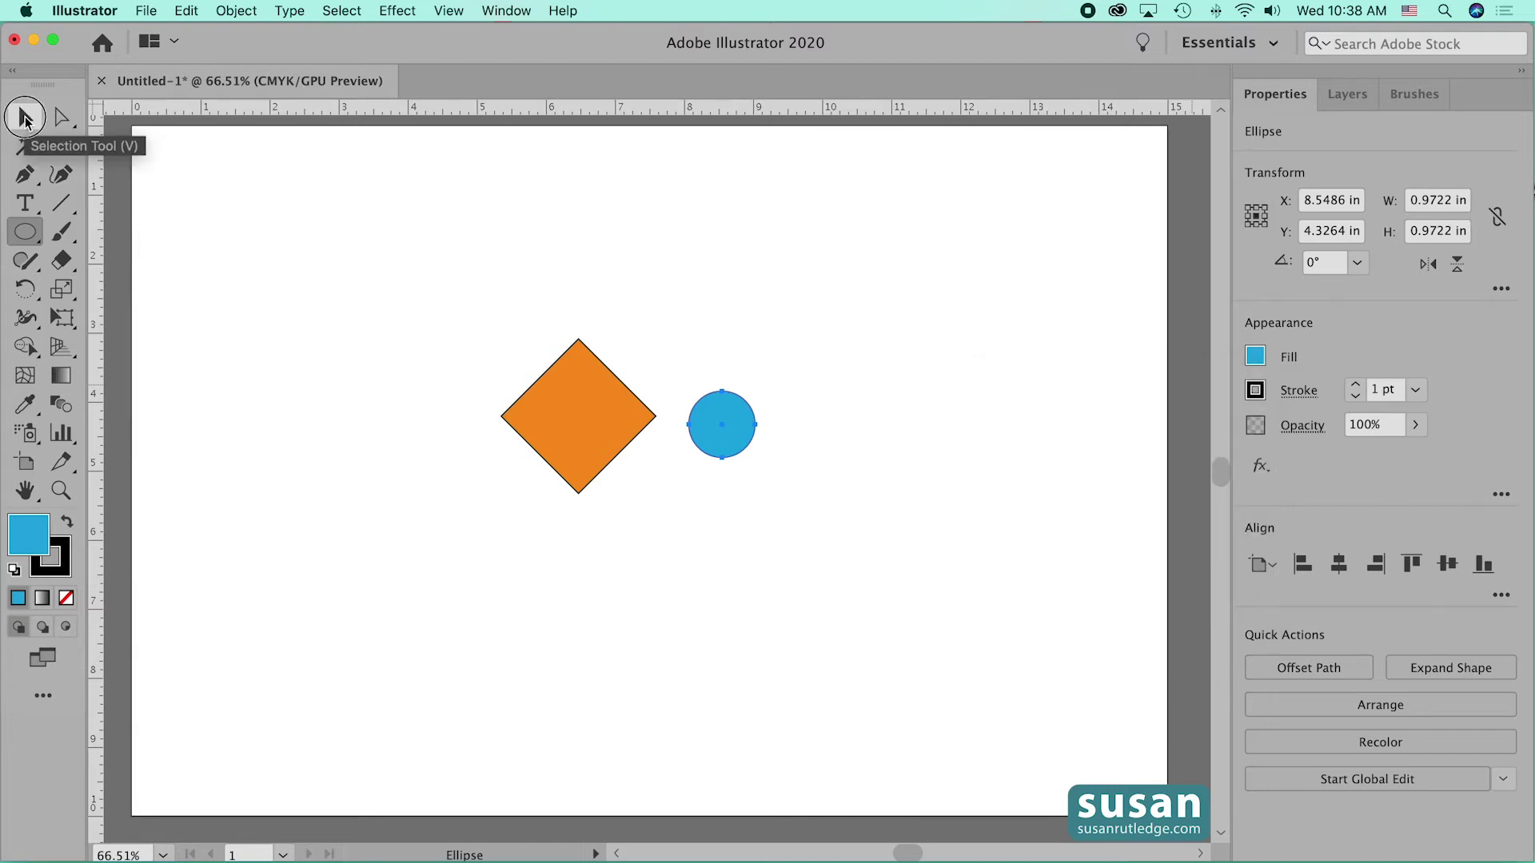
key("v")
left_click_drag(664, 394, 843, 543)
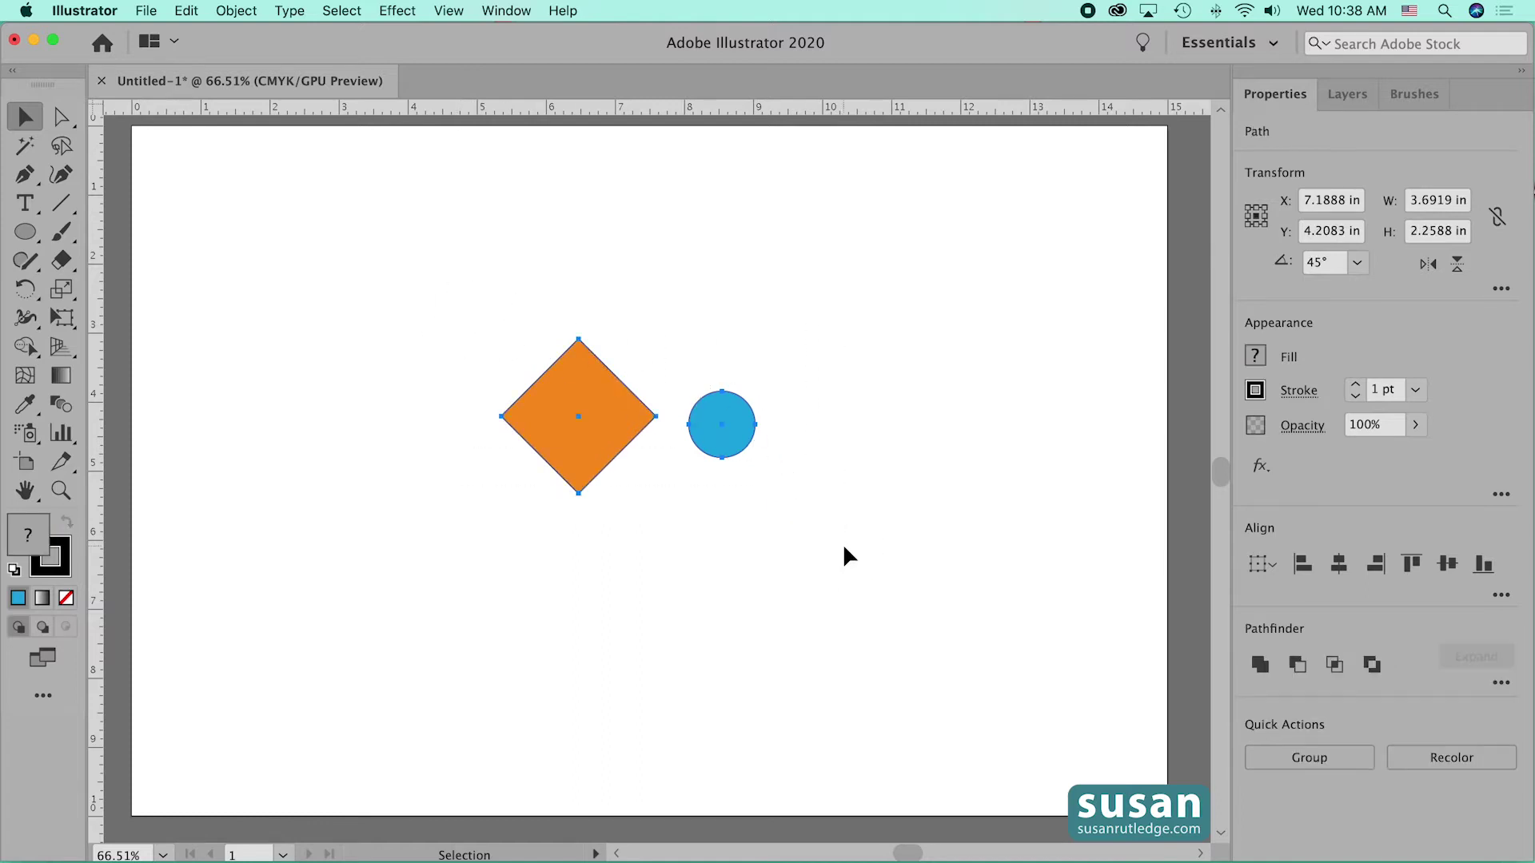
left_click(1448, 564)
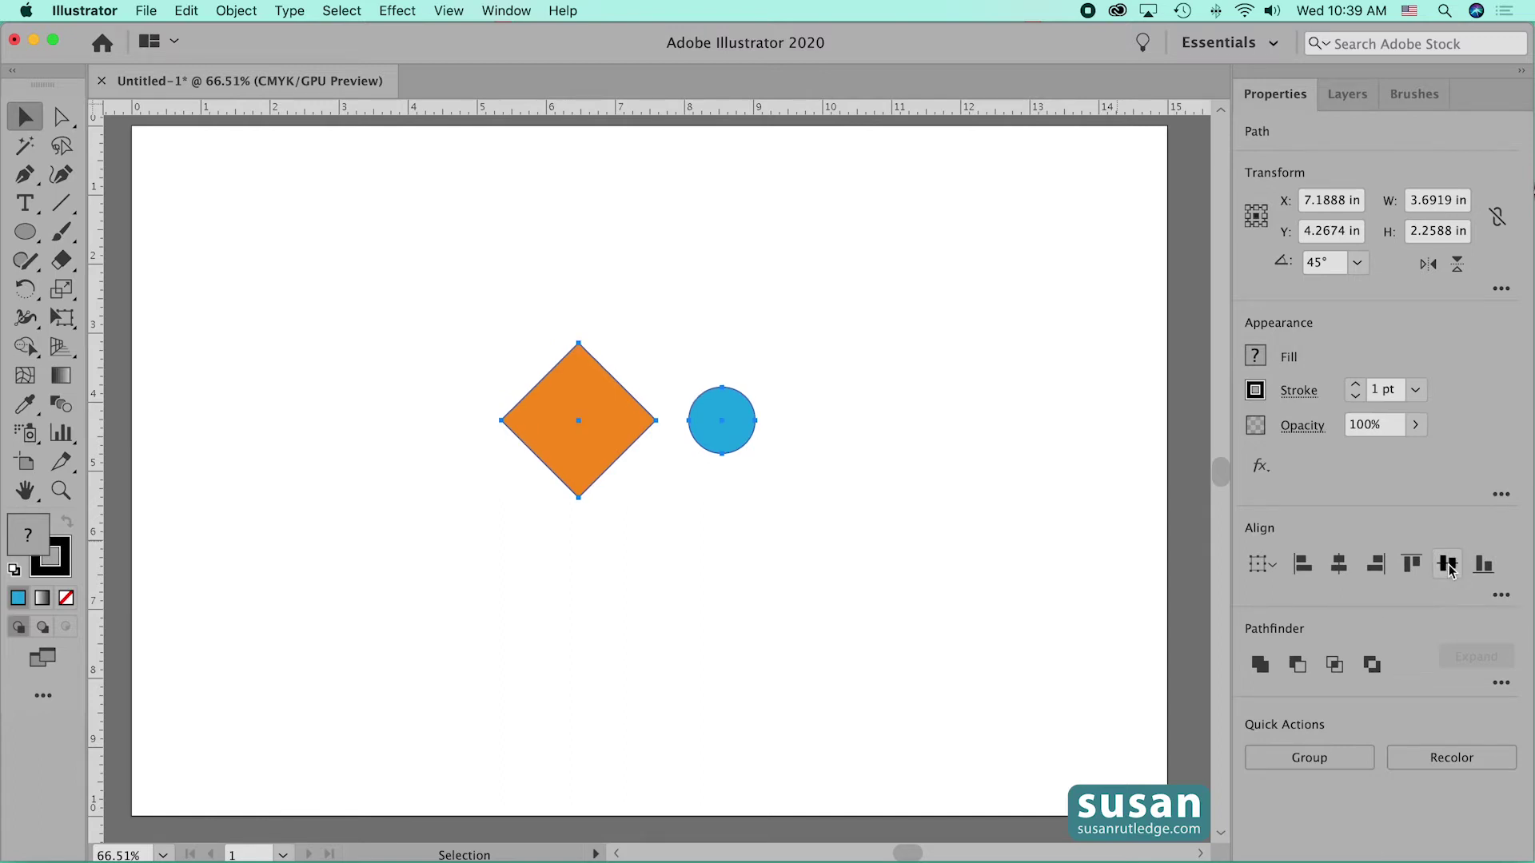
left_click(767, 493)
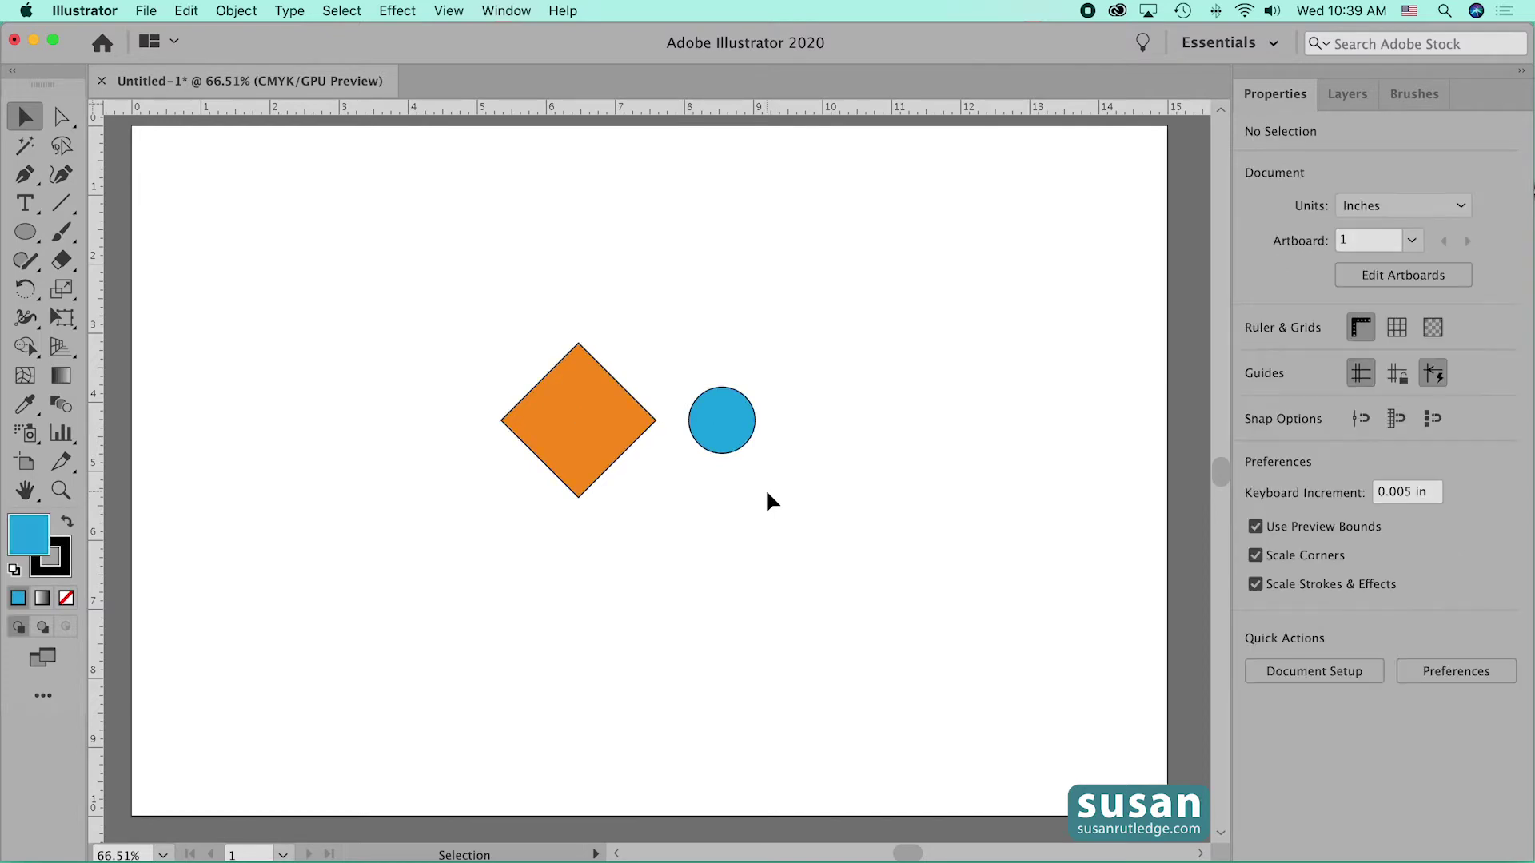
Move the blue circle horizontally until its edge touches the diamond's right corner, and check the Smart Guides setting
left_click(725, 442)
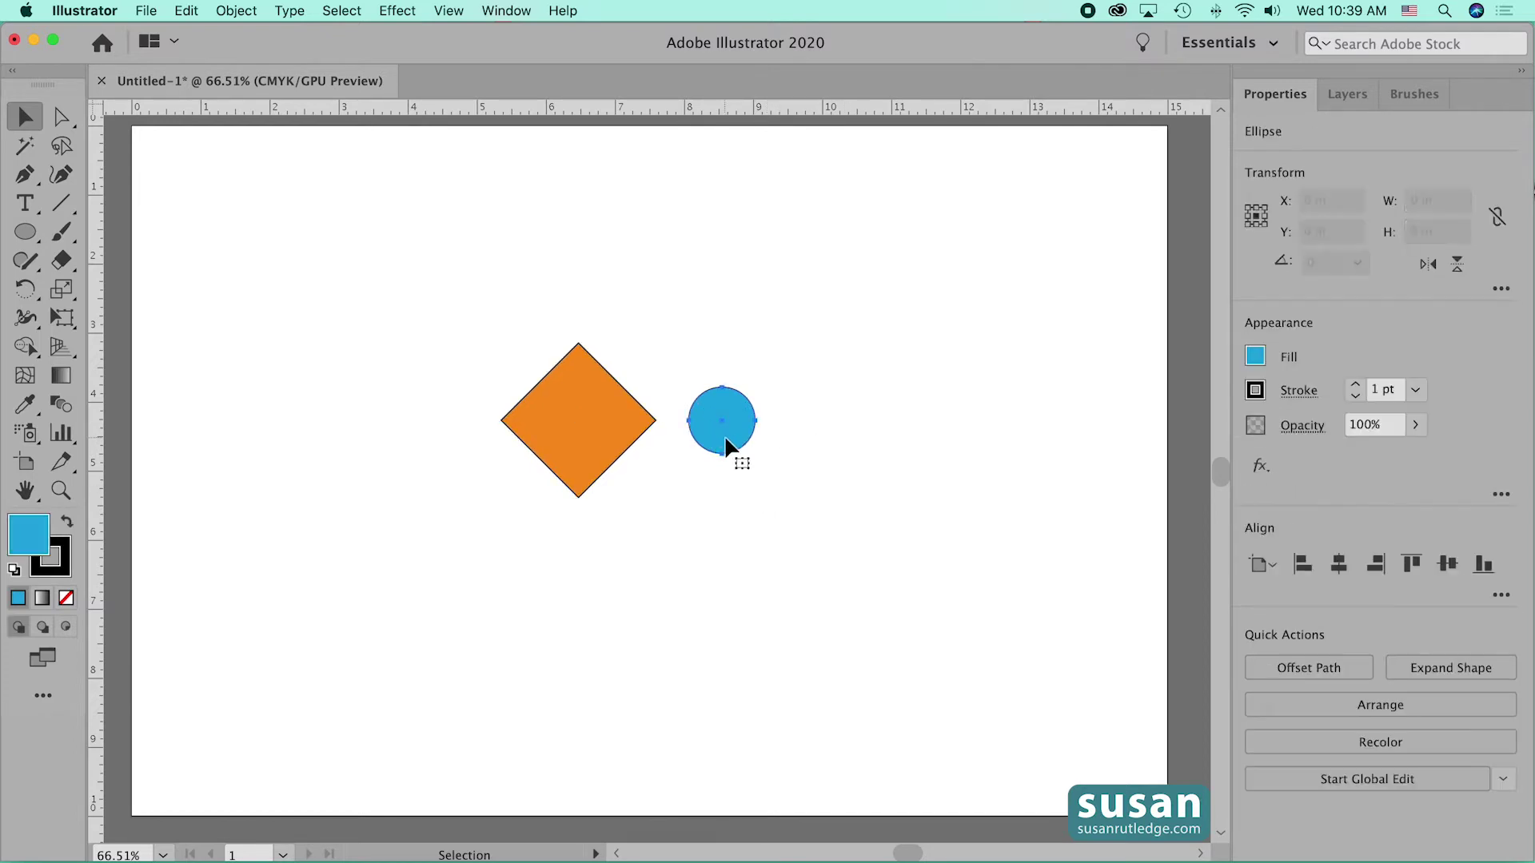
left_click_drag(742, 436, 708, 439)
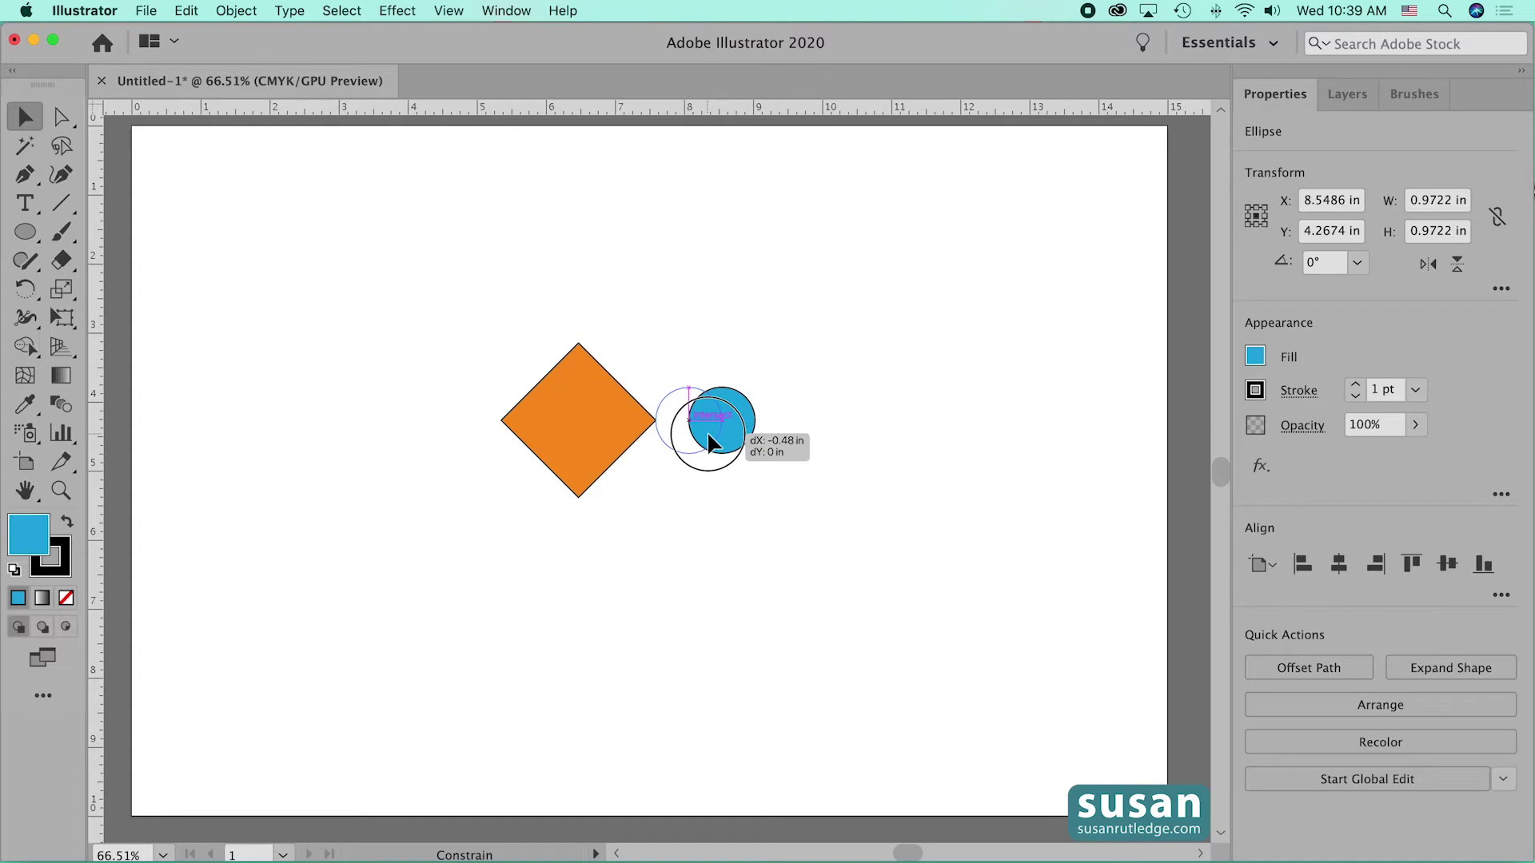
left_click_drag(709, 434, 708, 439)
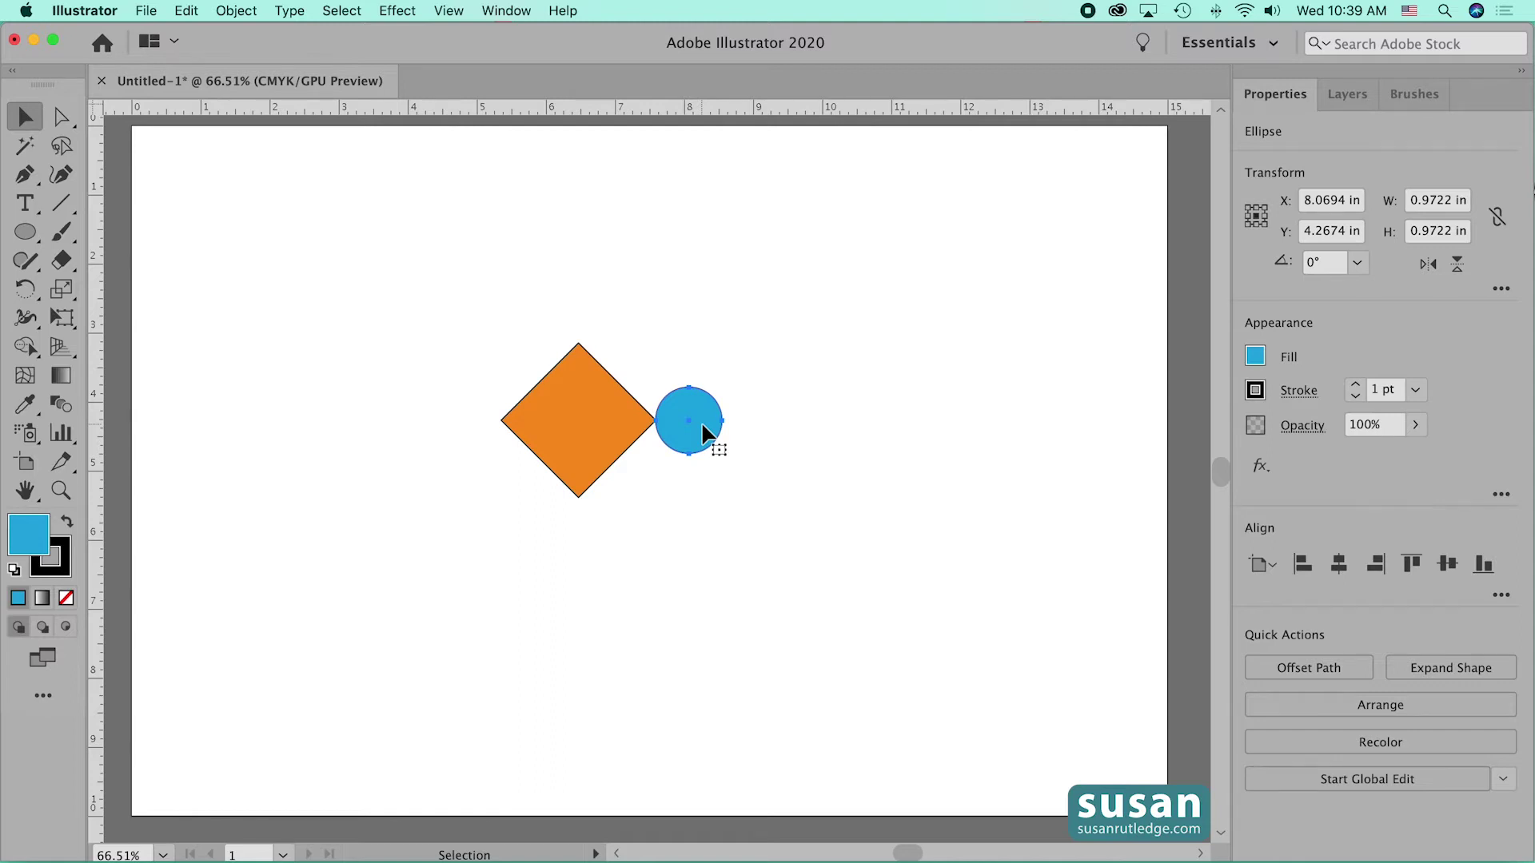
left_click(449, 10)
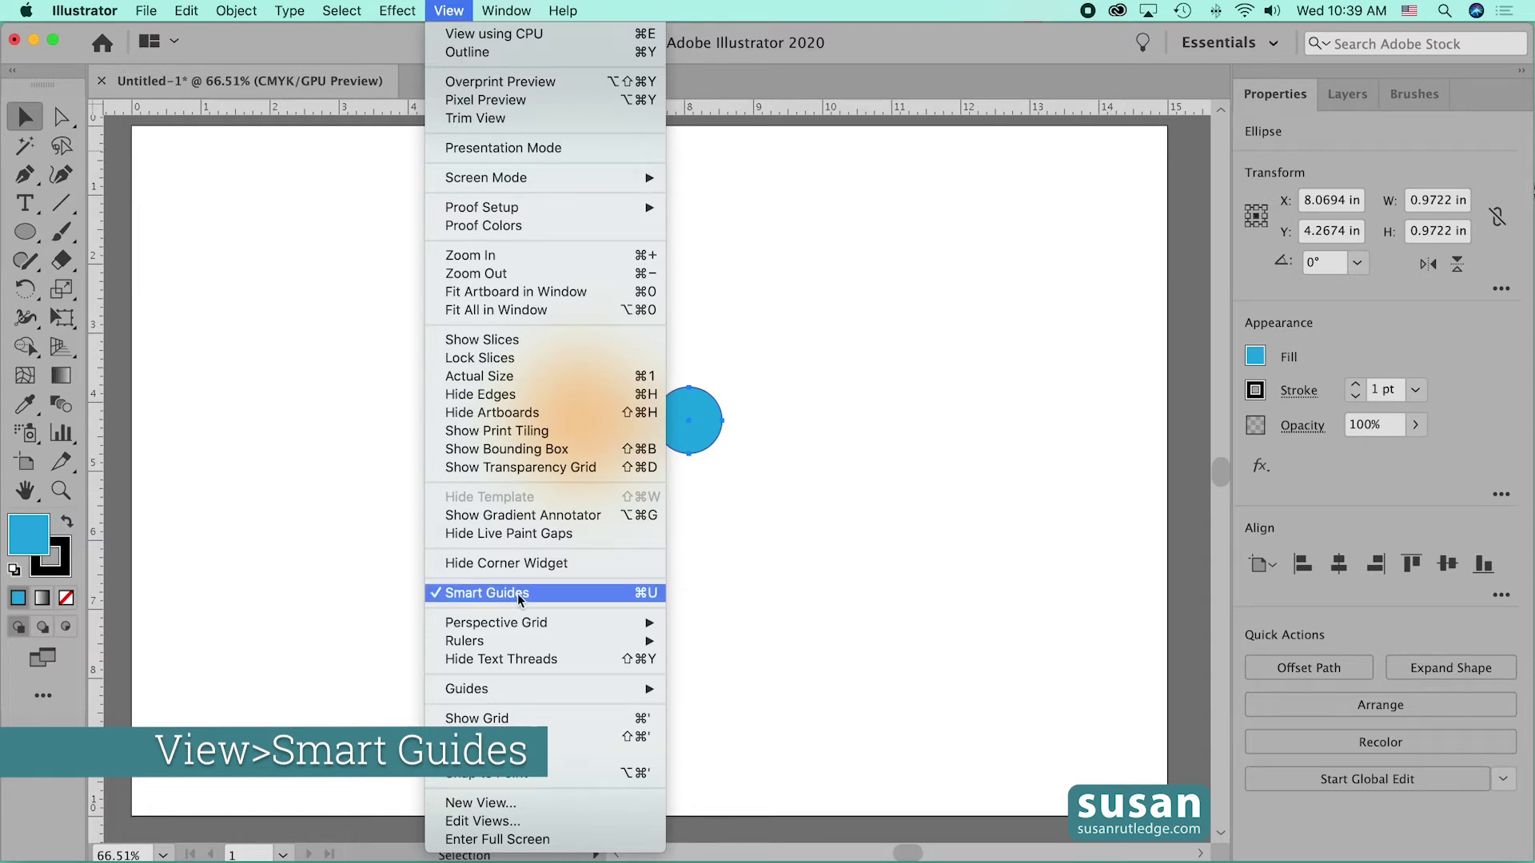
left_click(724, 595)
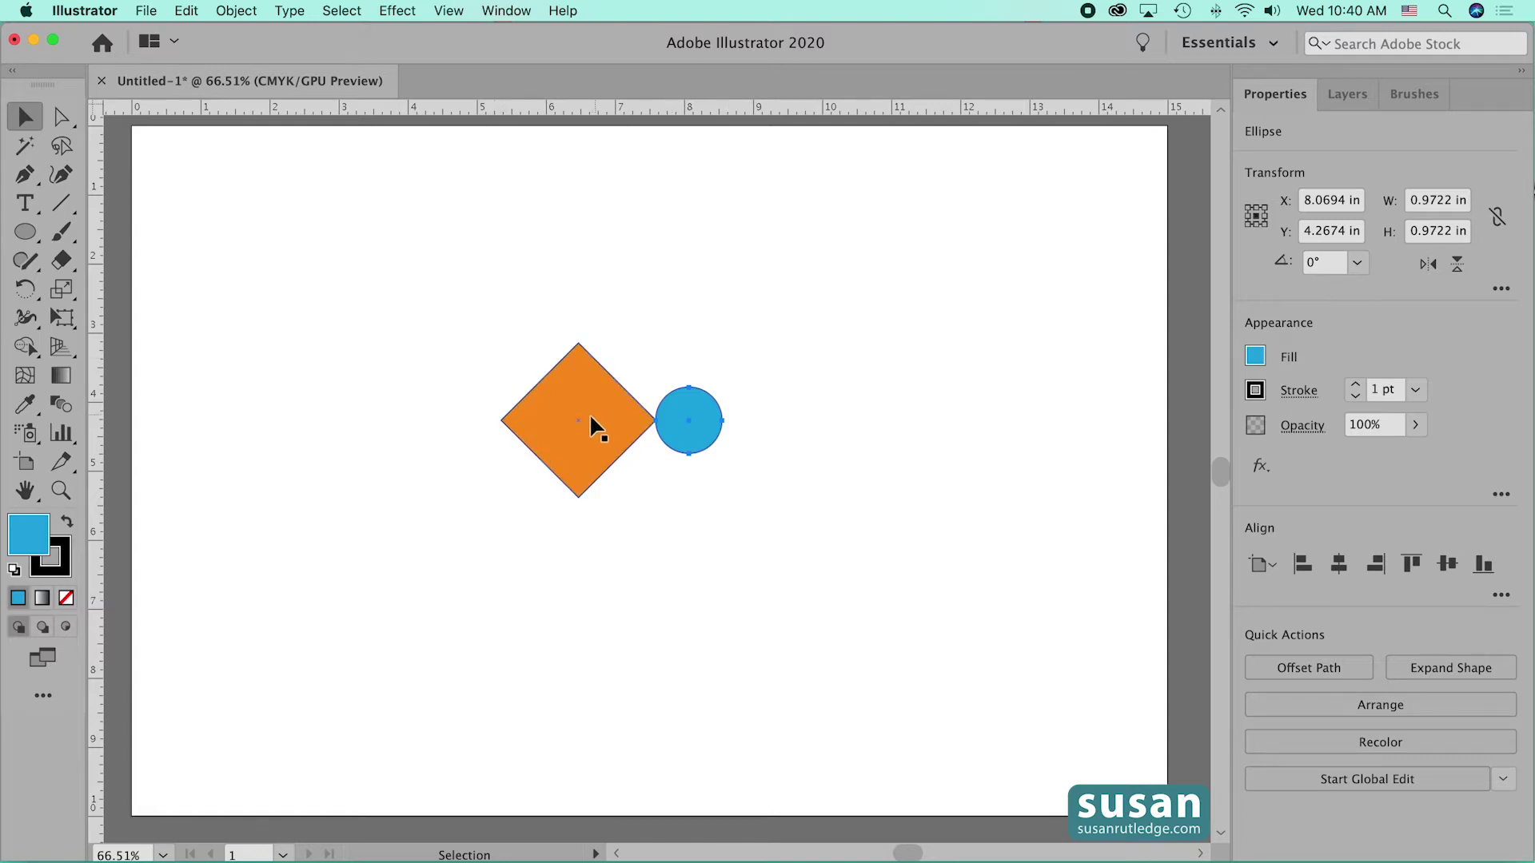
Group the diamond and circle and make a pattern brush named "Diamond Circle 1" from the group
left_click_drag(470, 307, 772, 527)
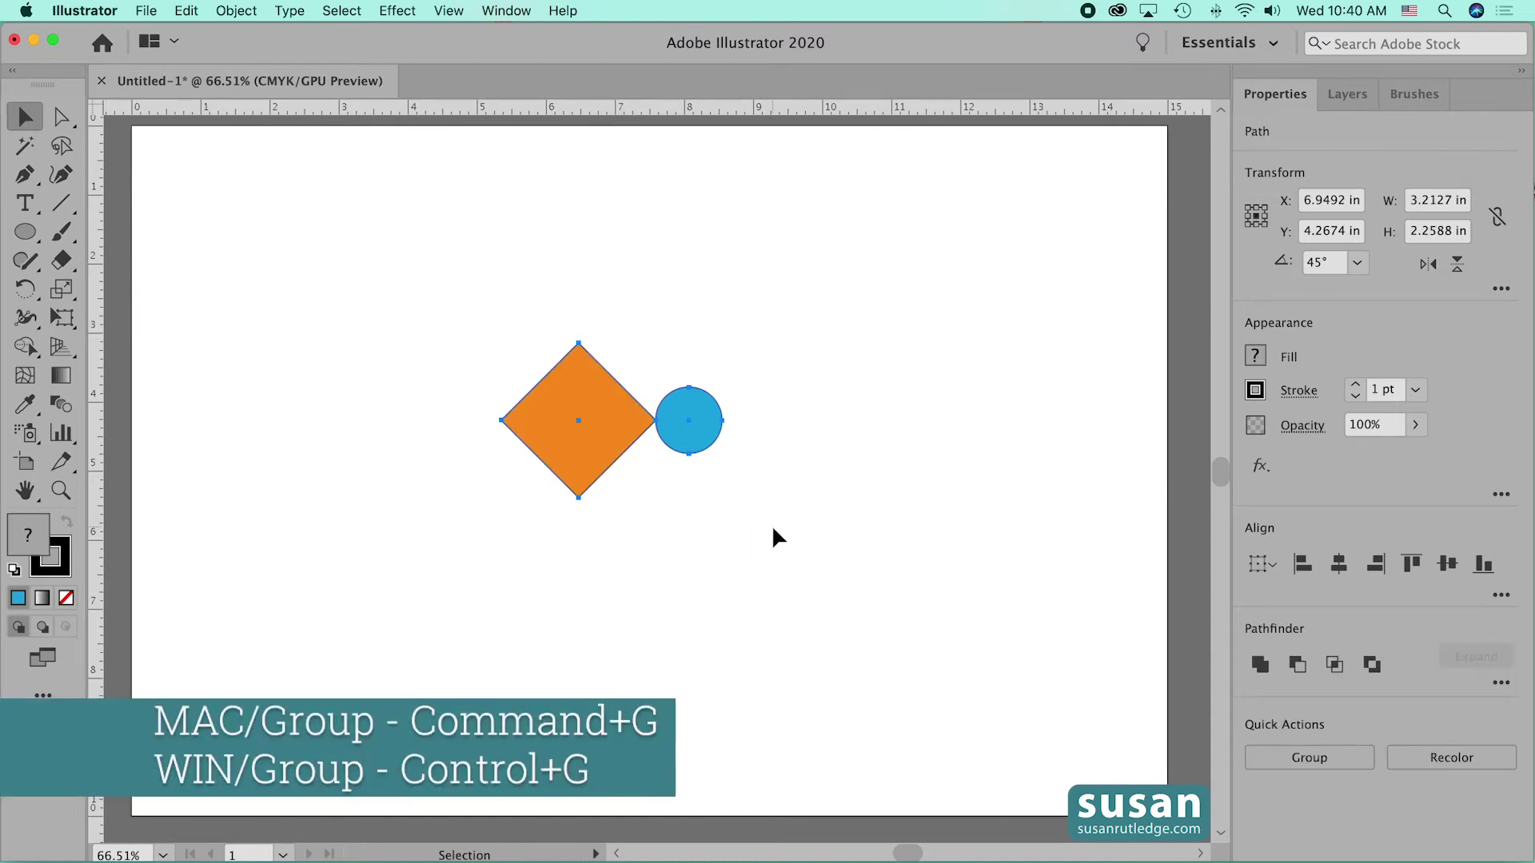
key("super+g")
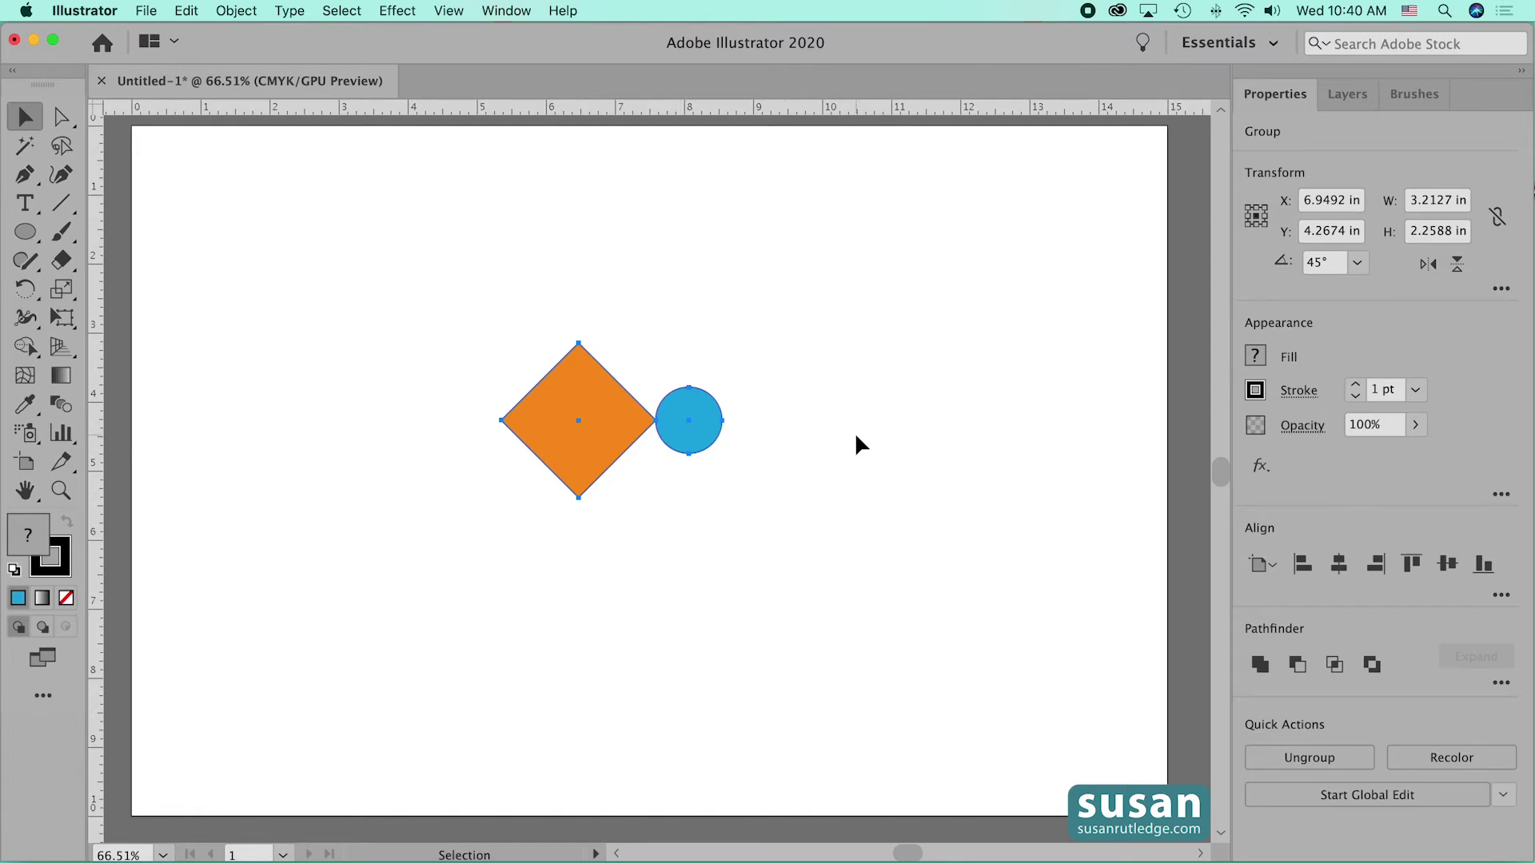
left_click(1415, 95)
mouse_move(621, 418)
left_mouse_down()
mouse_move(965, 301)
mouse_move(1338, 228)
left_mouse_up()
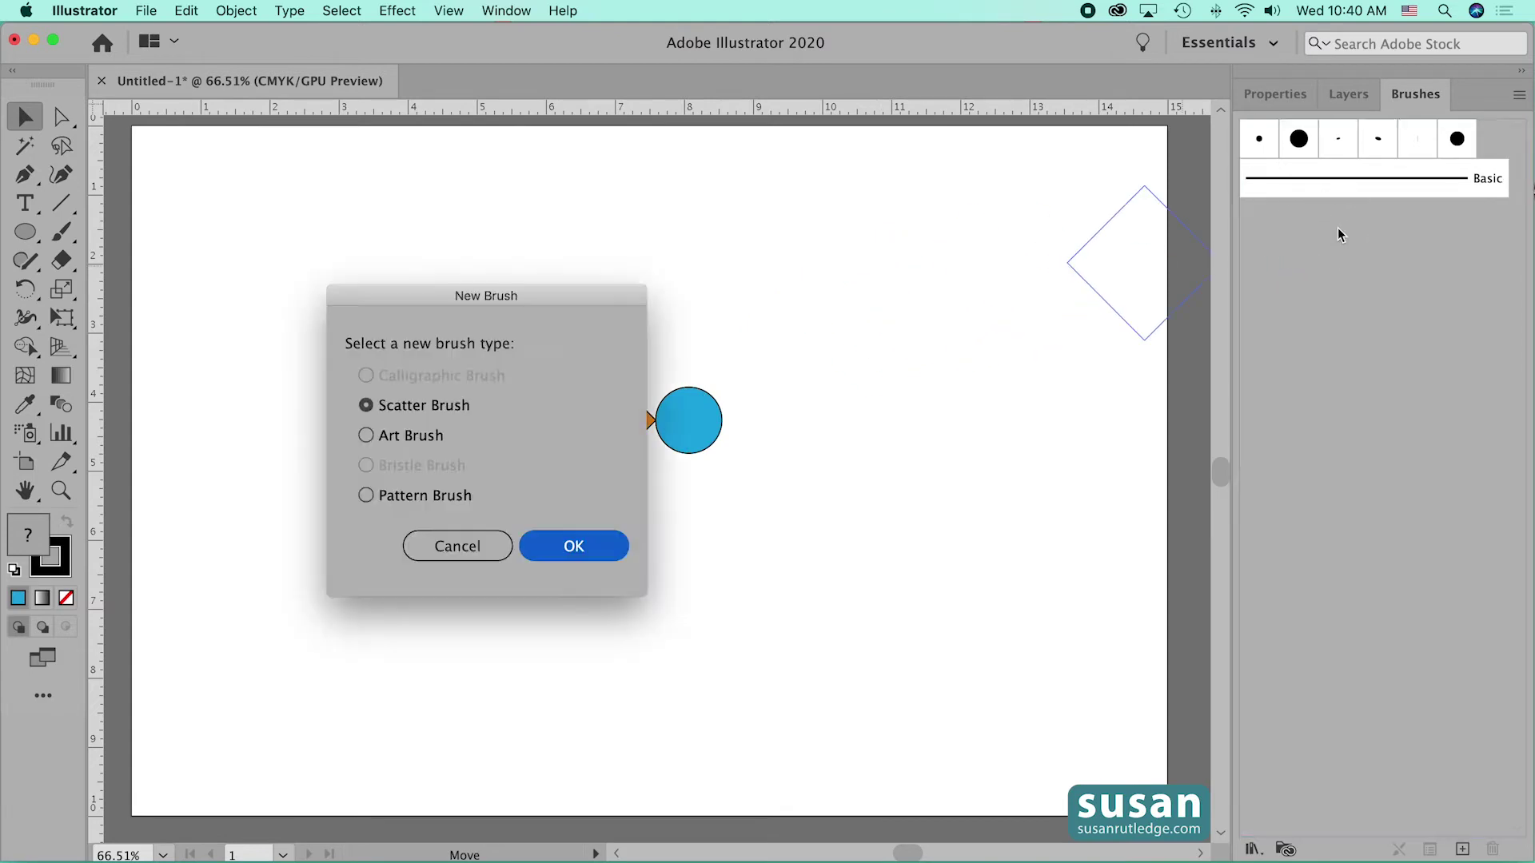
left_click(364, 496)
left_click(574, 546)
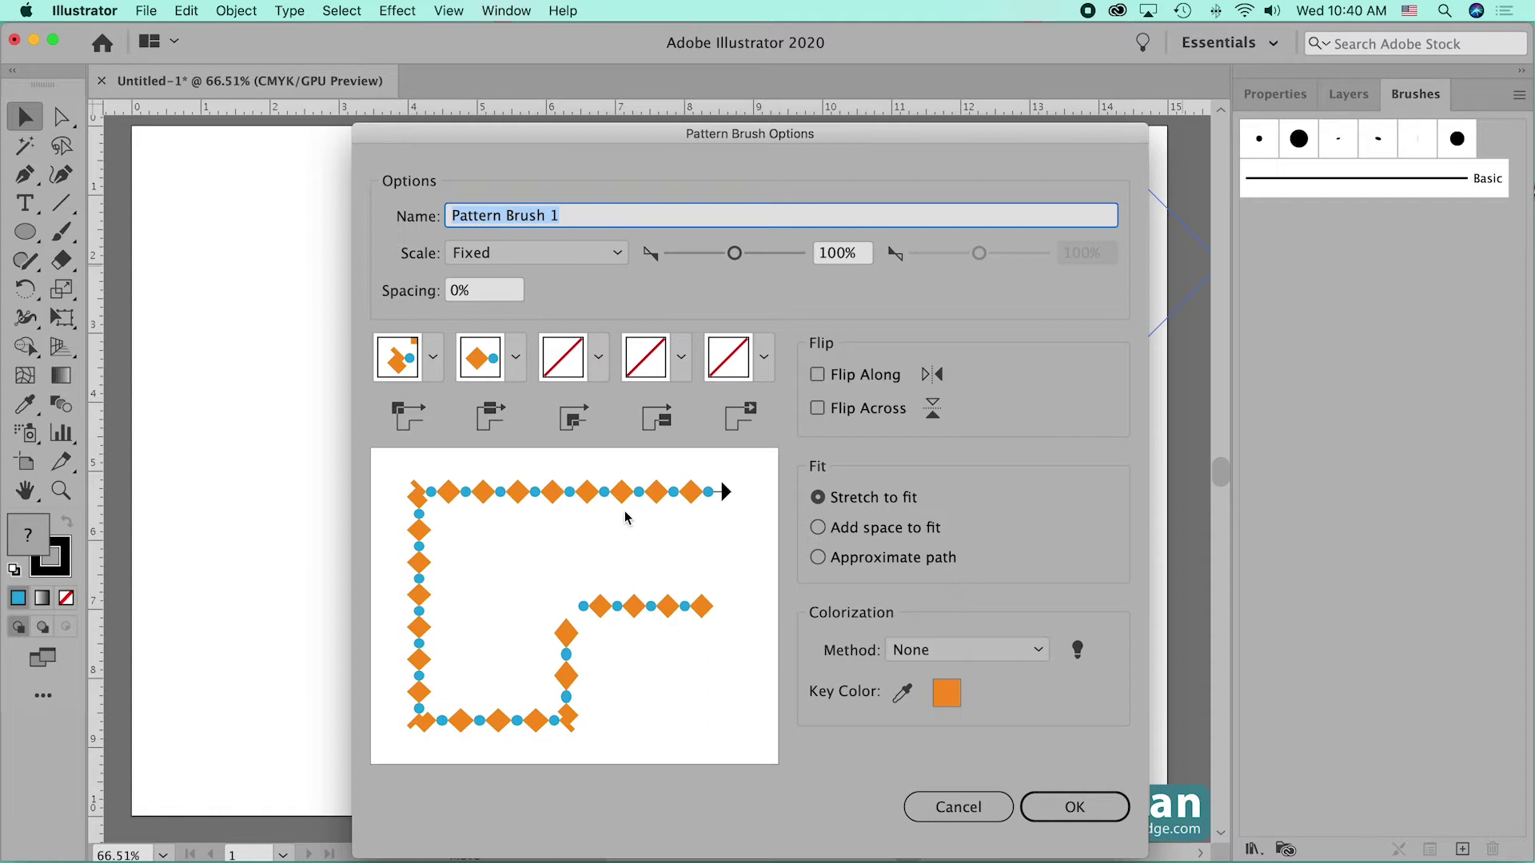
type("Diam")
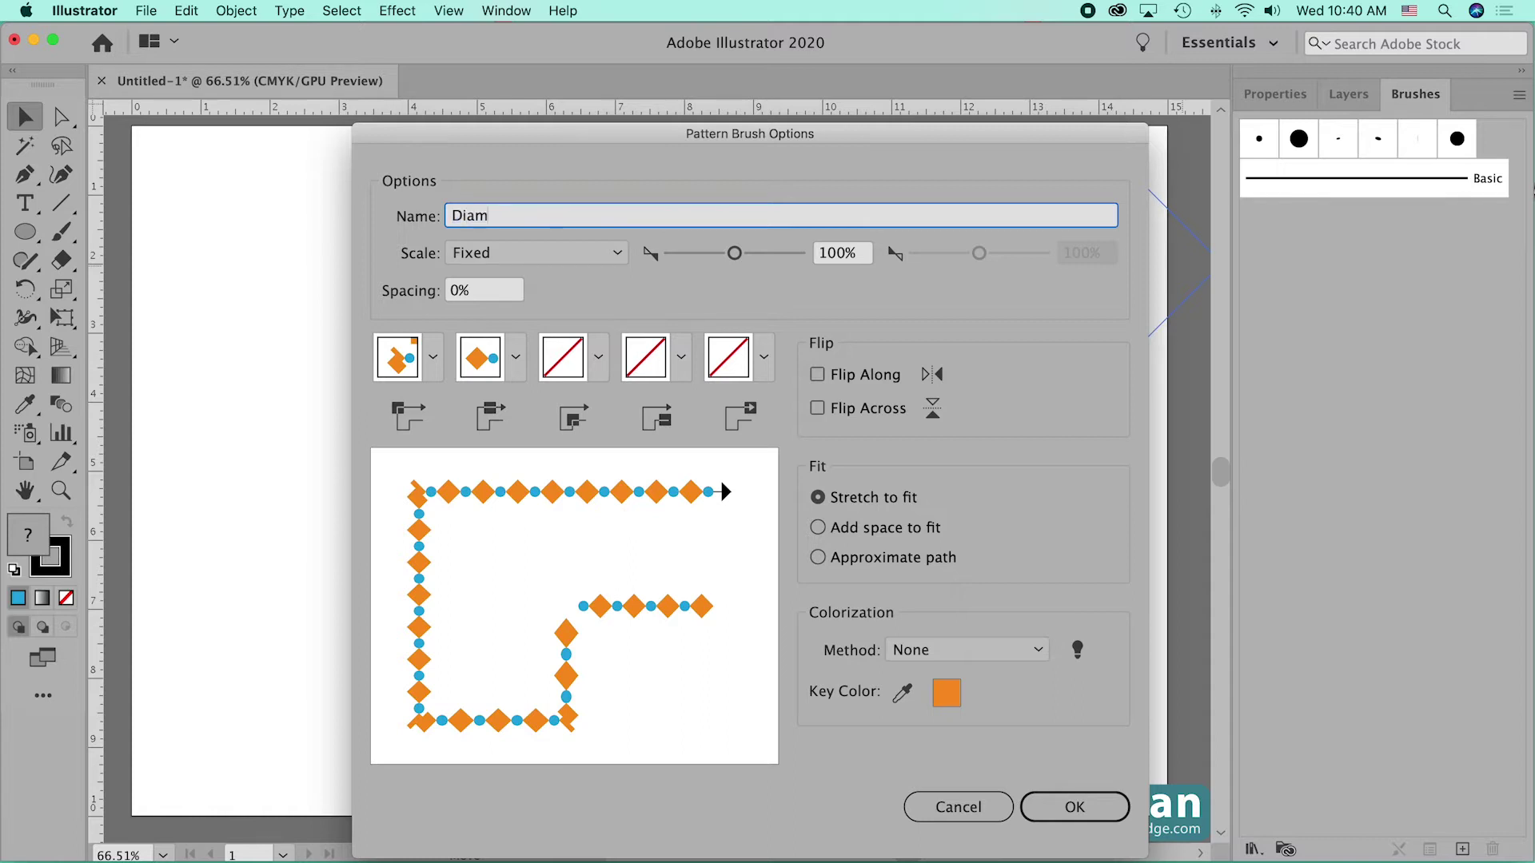
type("ond Circle 1")
left_click(1077, 809)
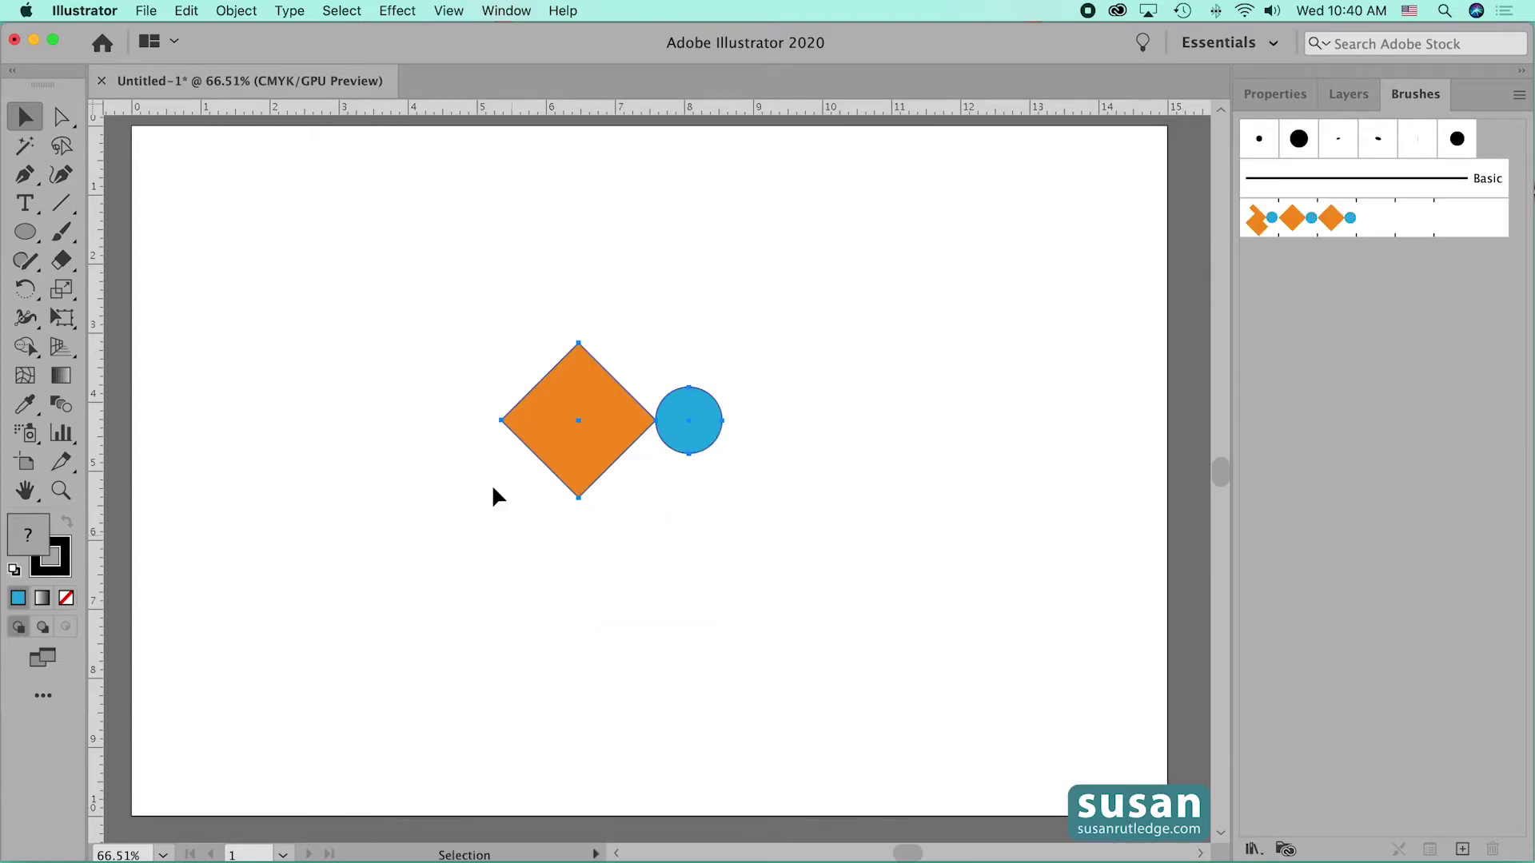
Move the group to the artboard's upper-left corner and draw a horizontal line about 10.2 in long across the lower artboard
left_click_drag(579, 403, 243, 211)
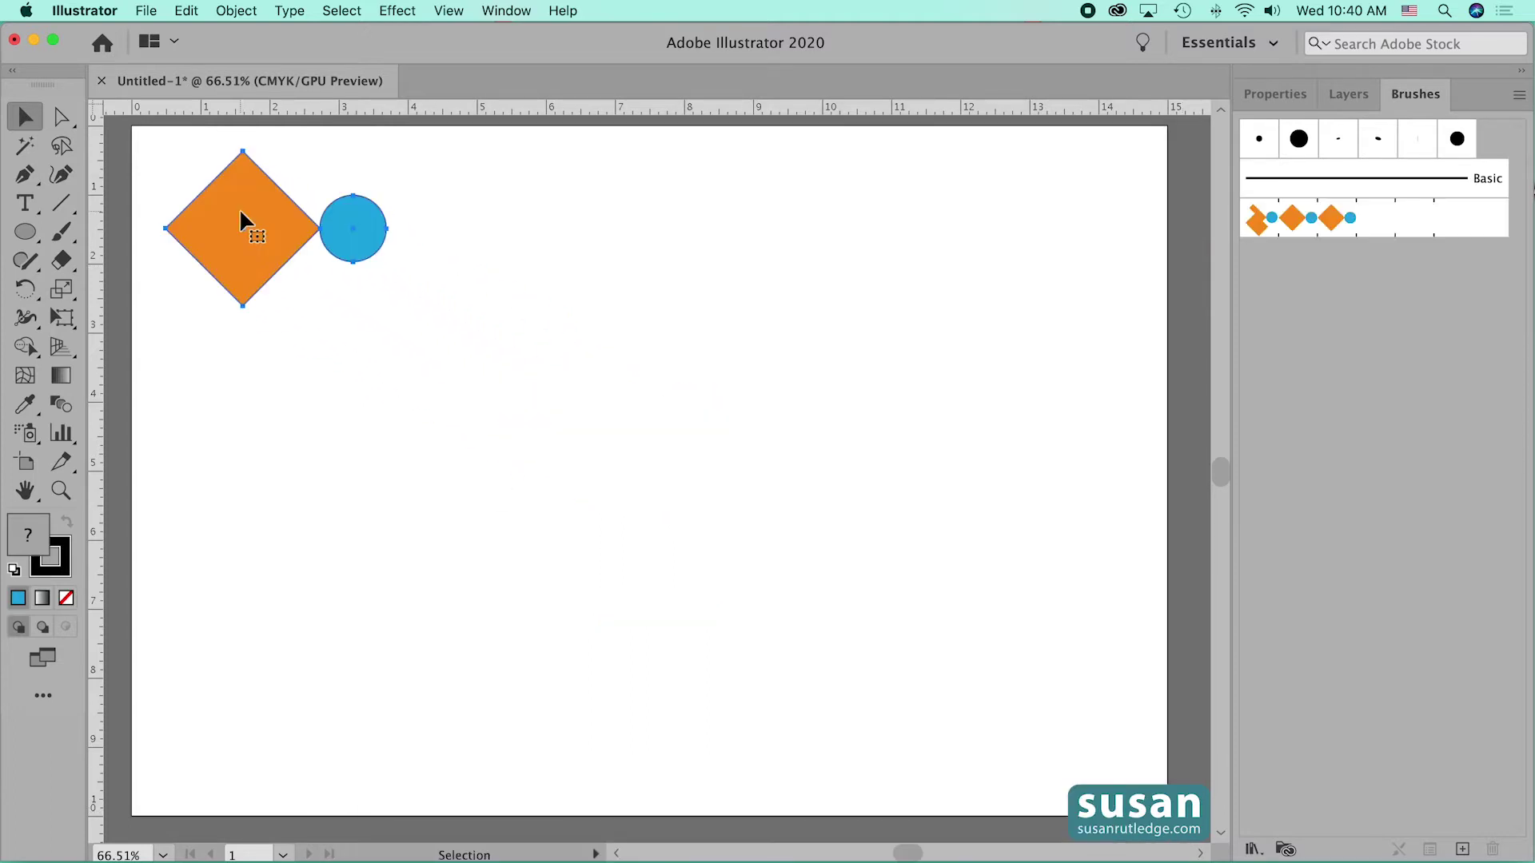
left_click(61, 203)
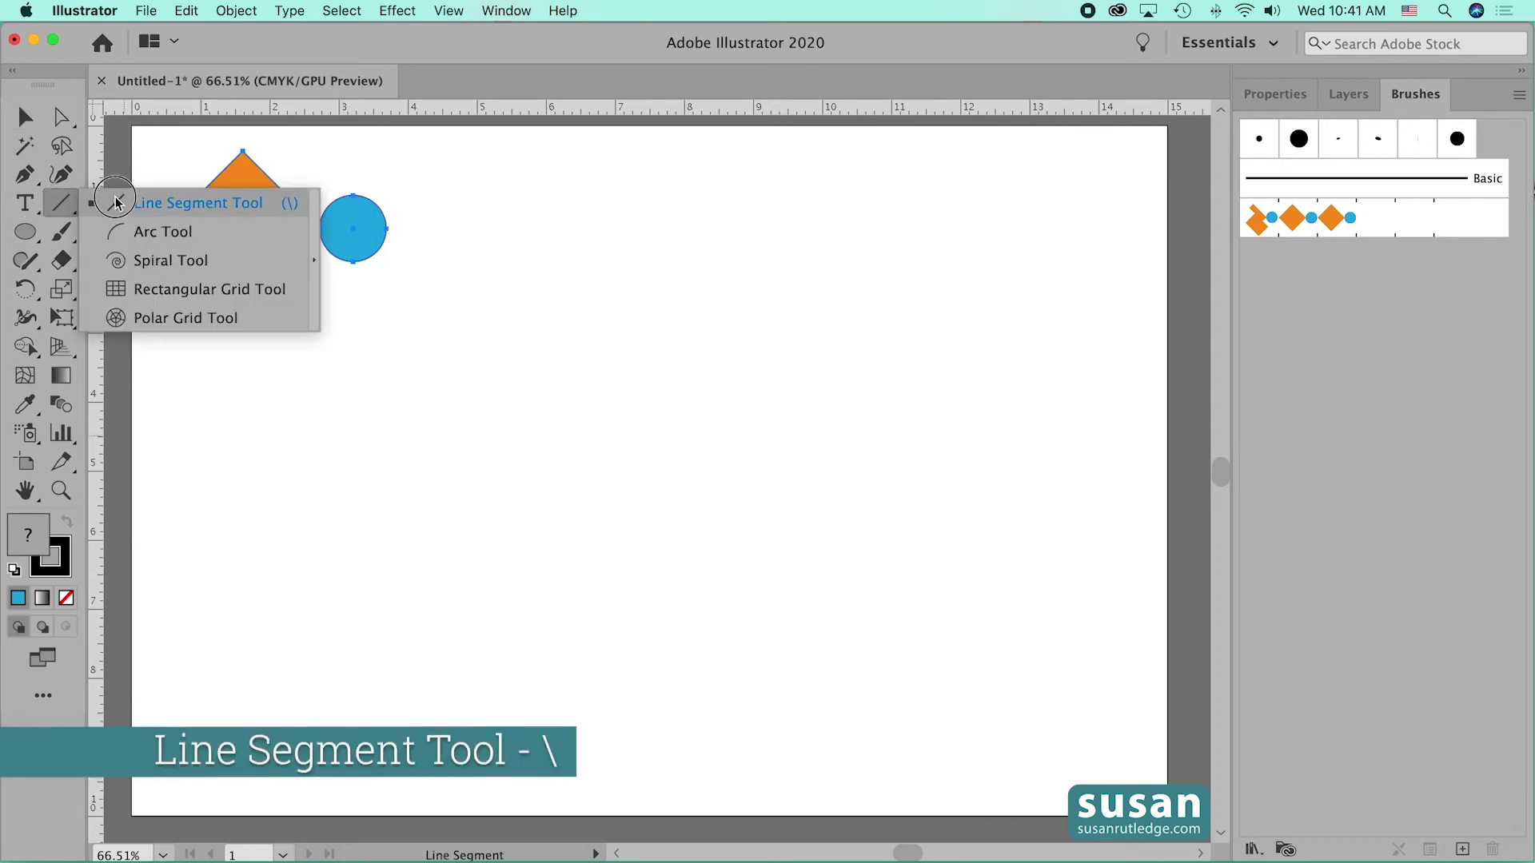
left_click(133, 204)
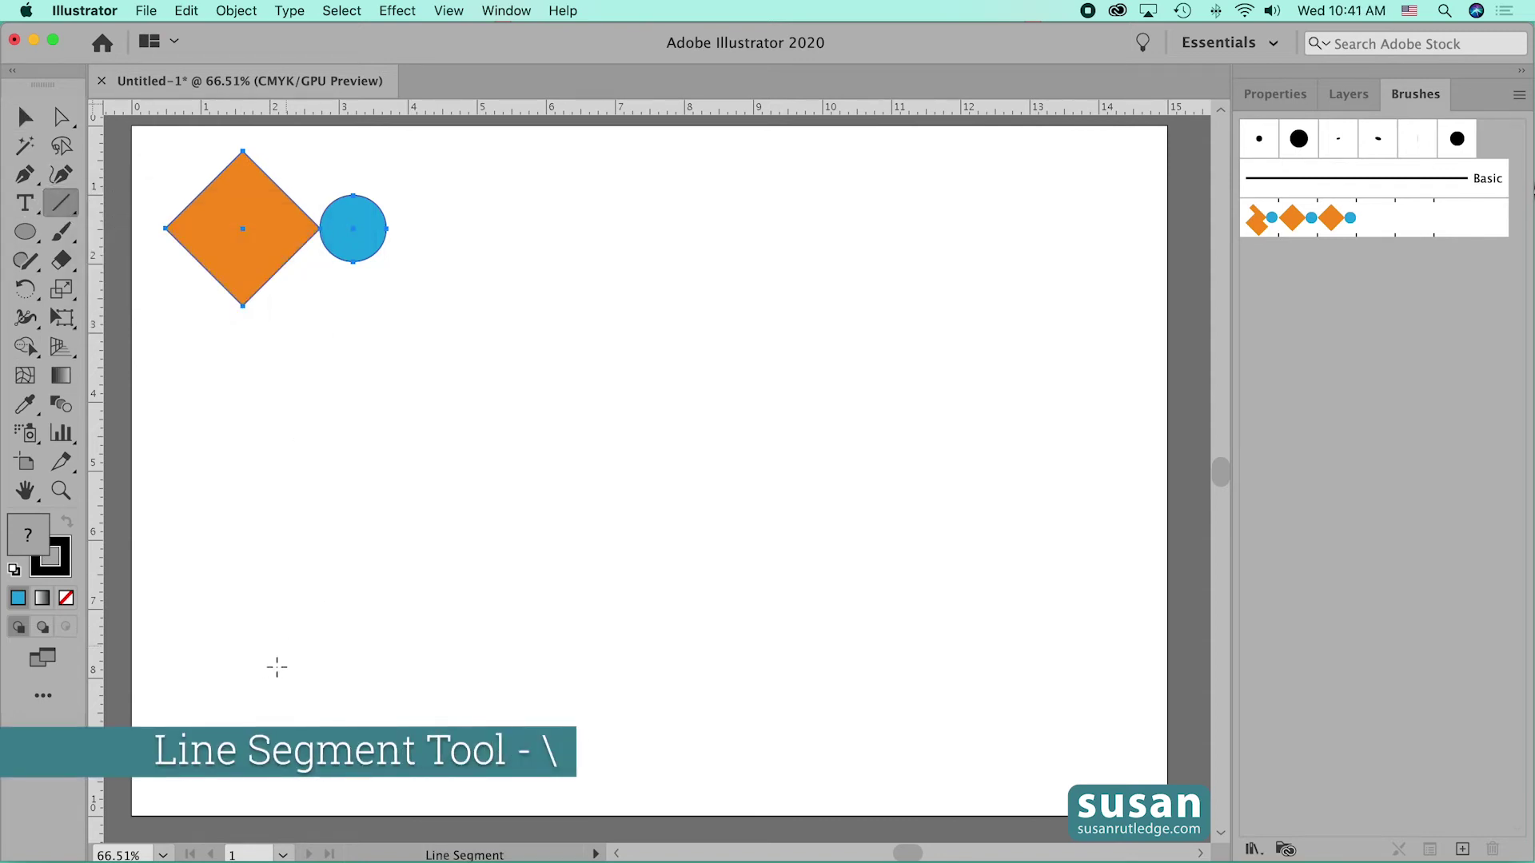
left_click_drag(254, 646, 958, 668)
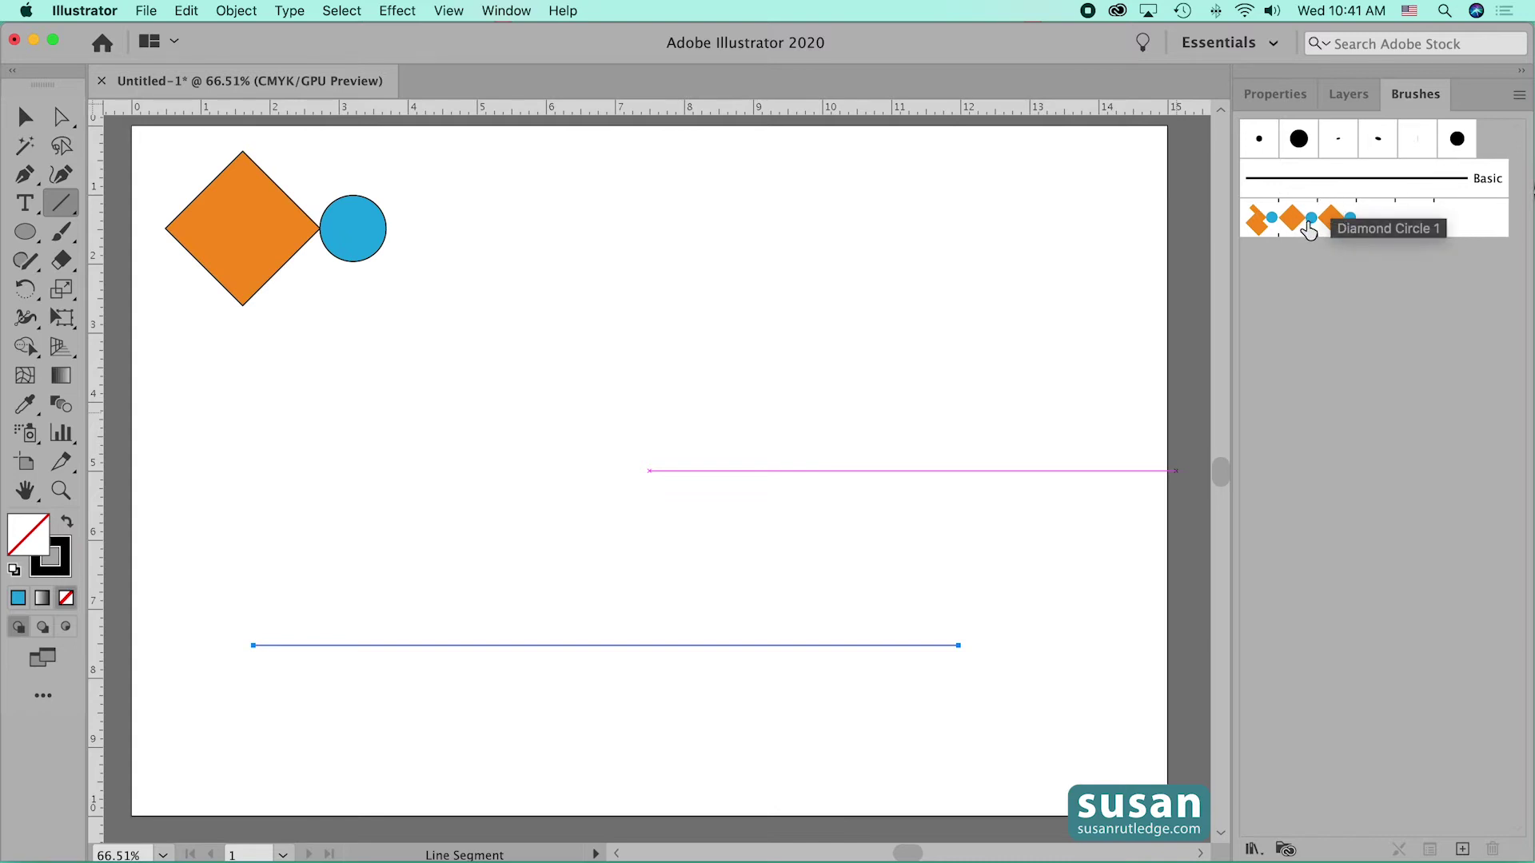
Apply the Diamond Circle 1 brush to the line and reduce its stroke weight to 0.25 pt
left_click(1303, 227)
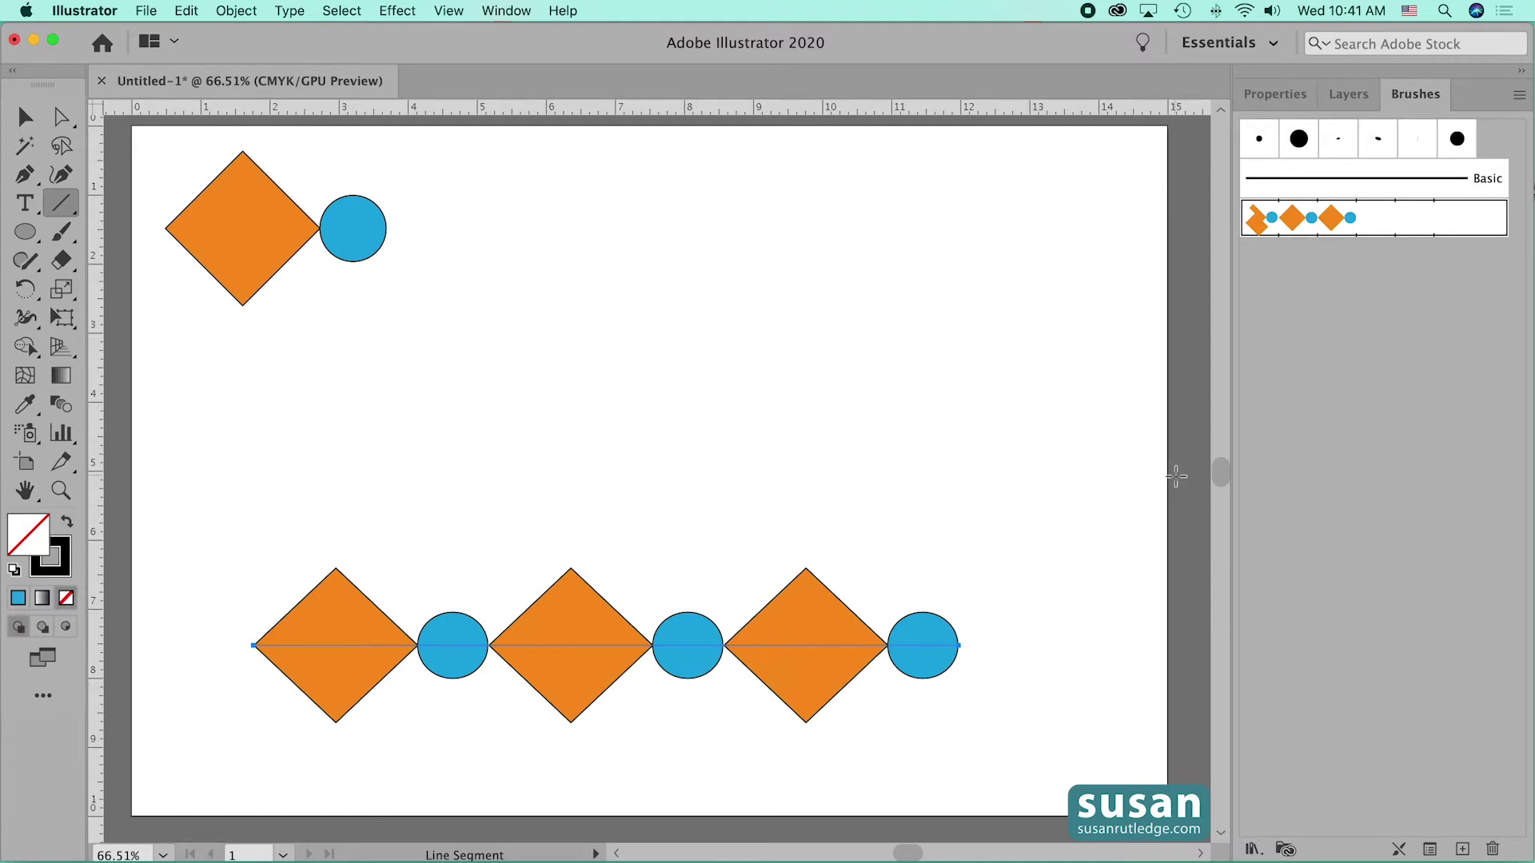
left_click(1276, 93)
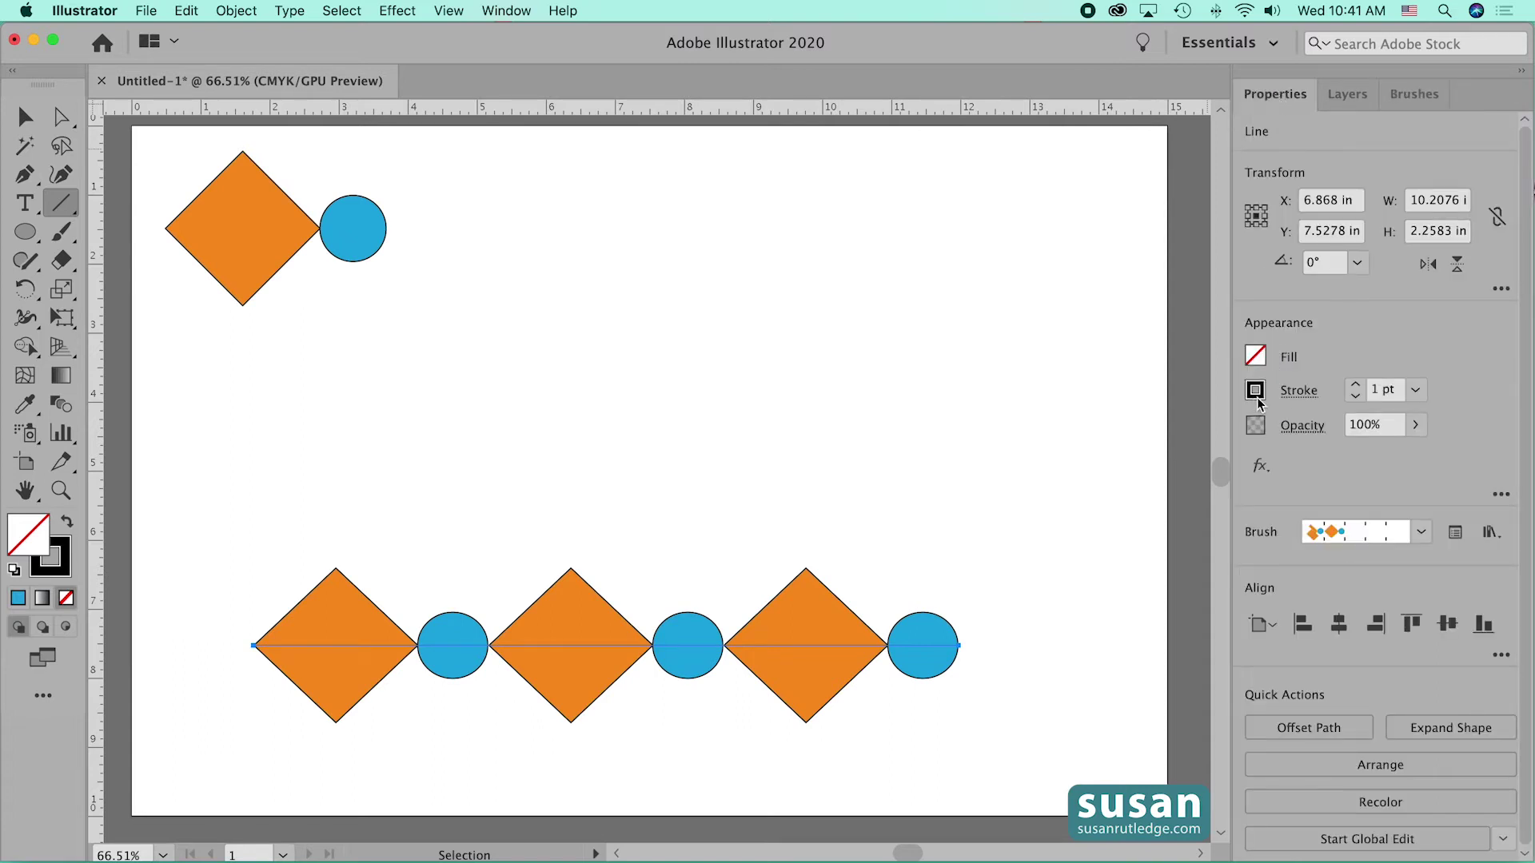
left_click(1355, 396)
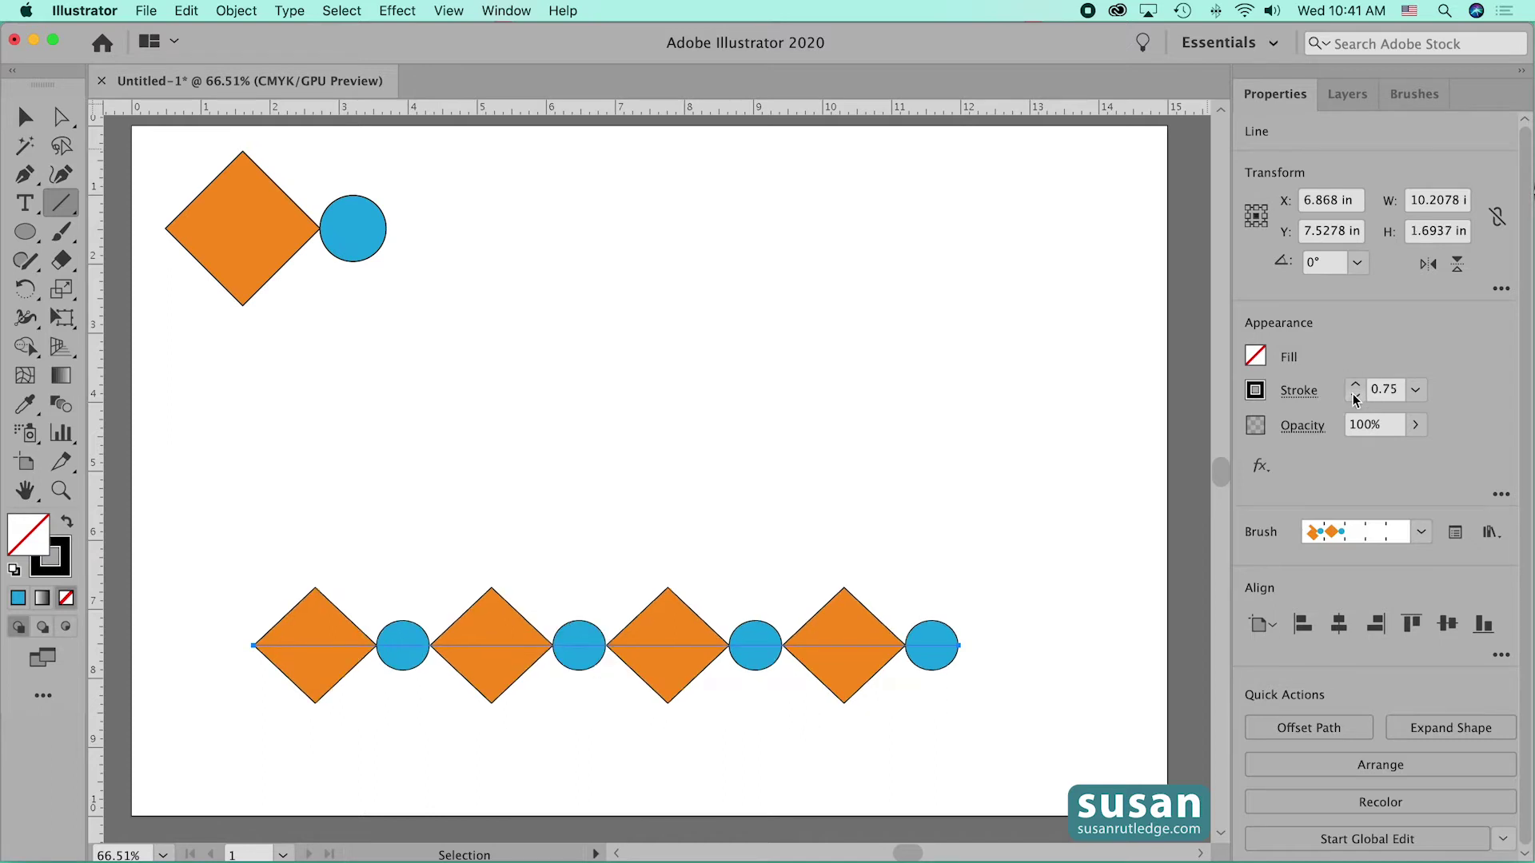
left_click(1356, 397)
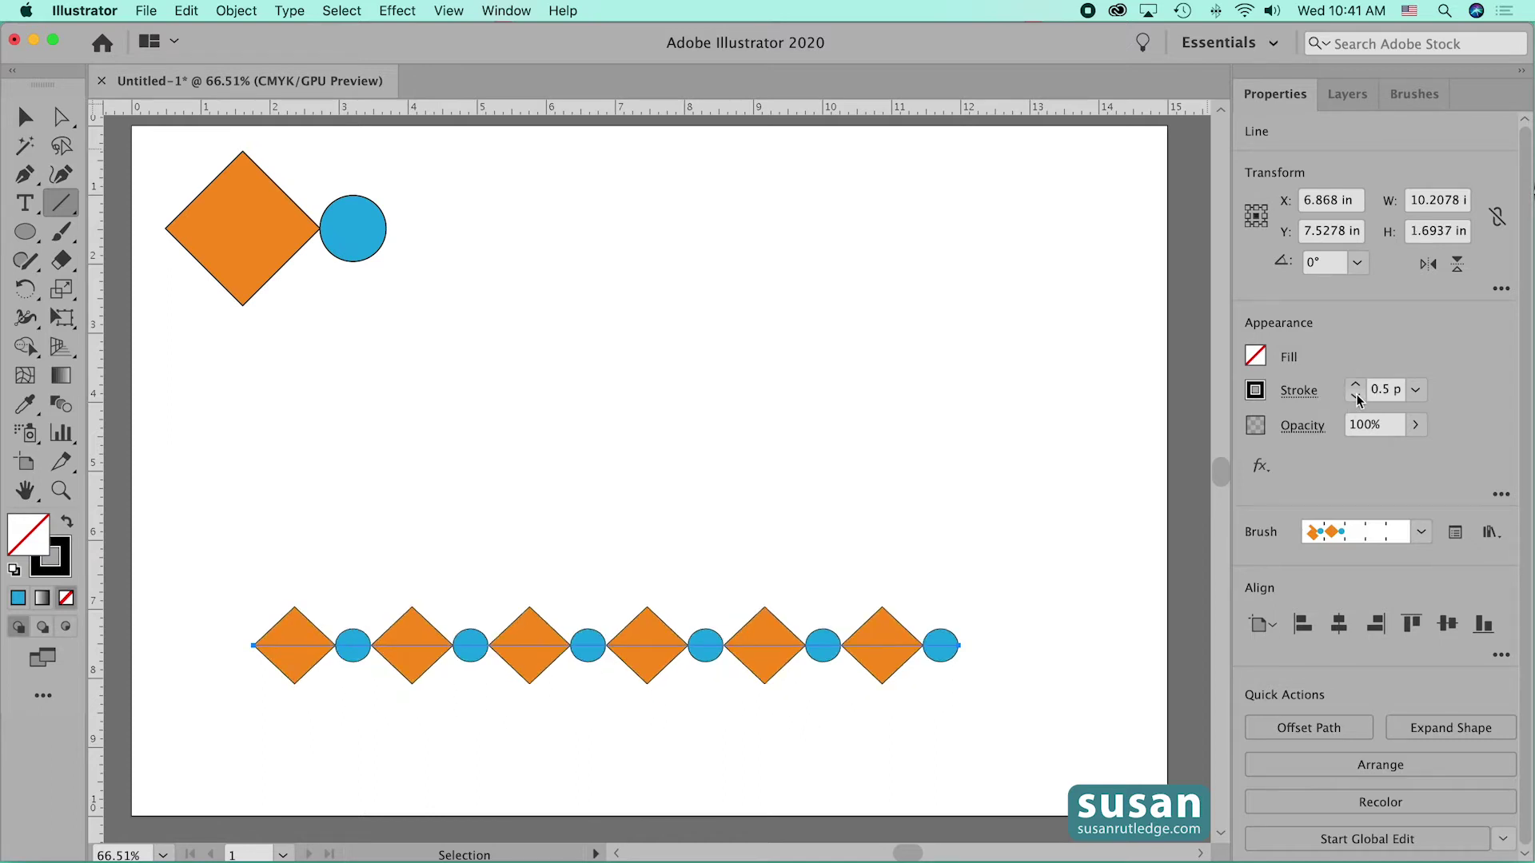
left_click(1356, 397)
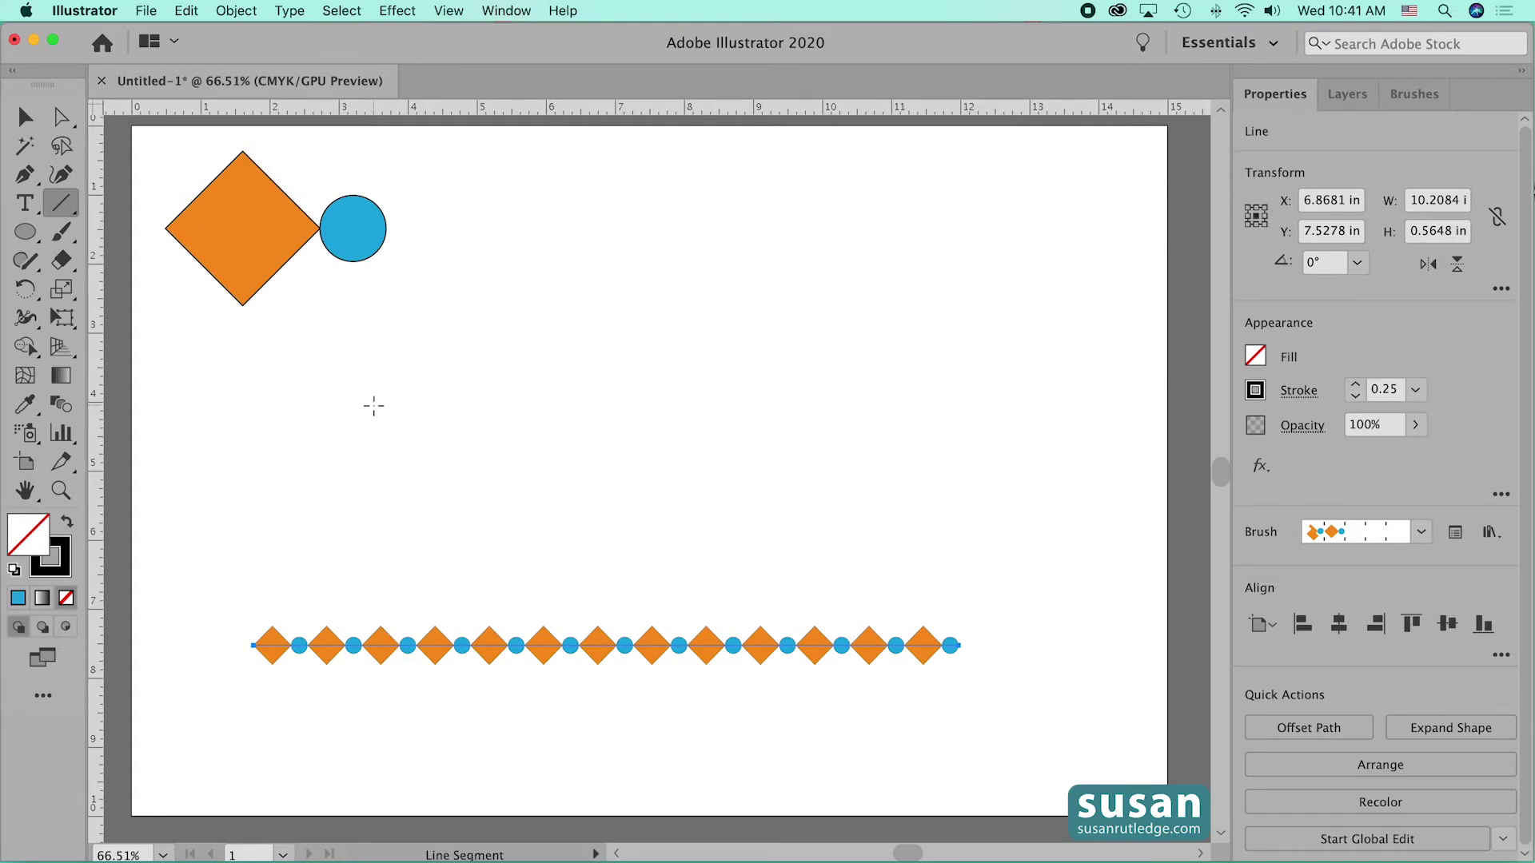
Draw an ellipse about 8.8 × 6.2 in across the artboard's upper right area and apply the Diamond Circle 1 brush to it
left_click(25, 234)
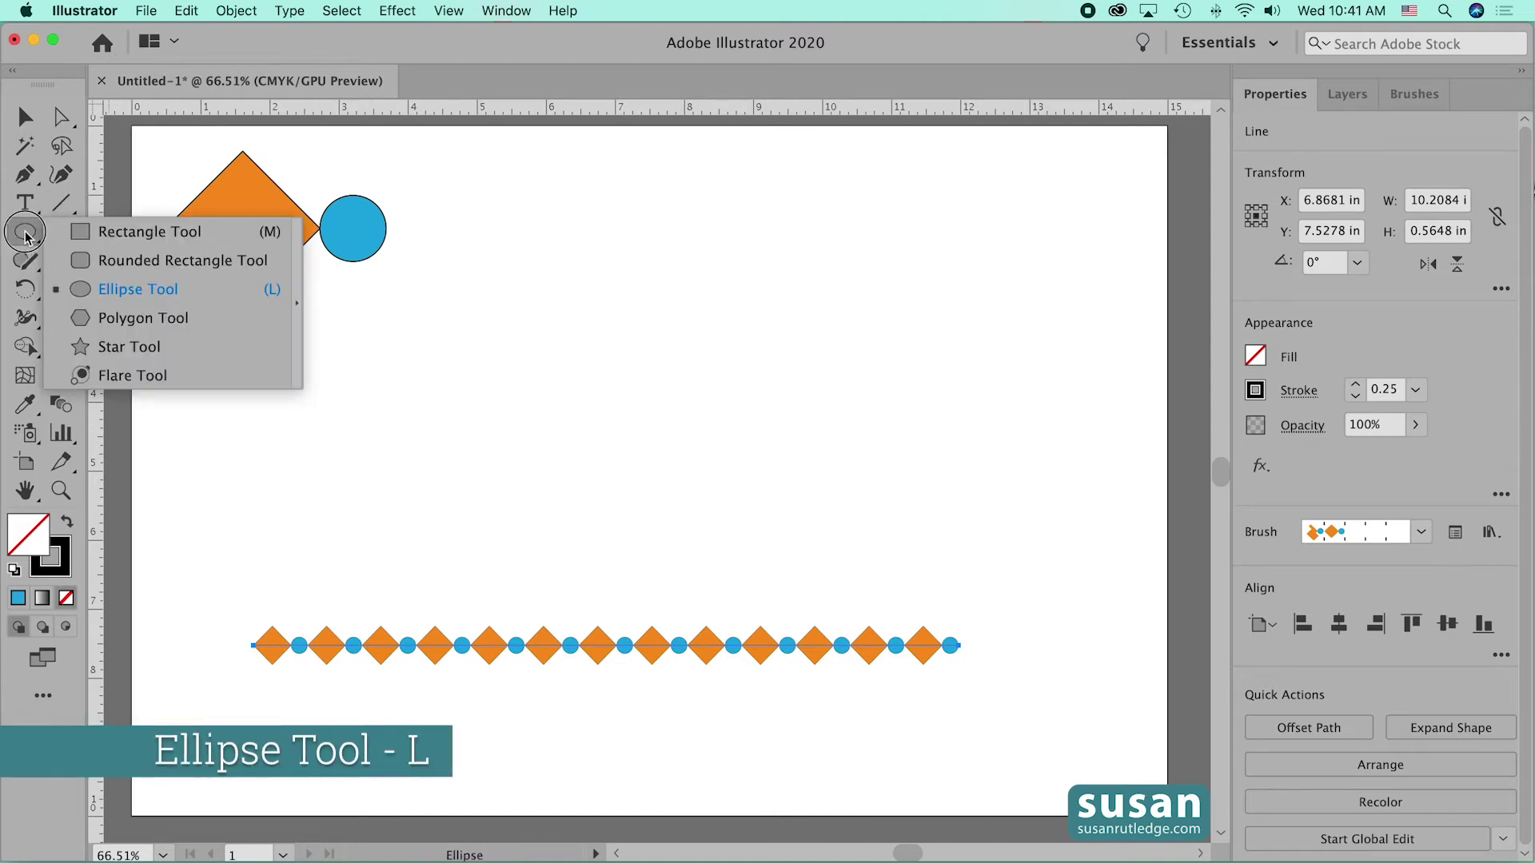
left_click(72, 289)
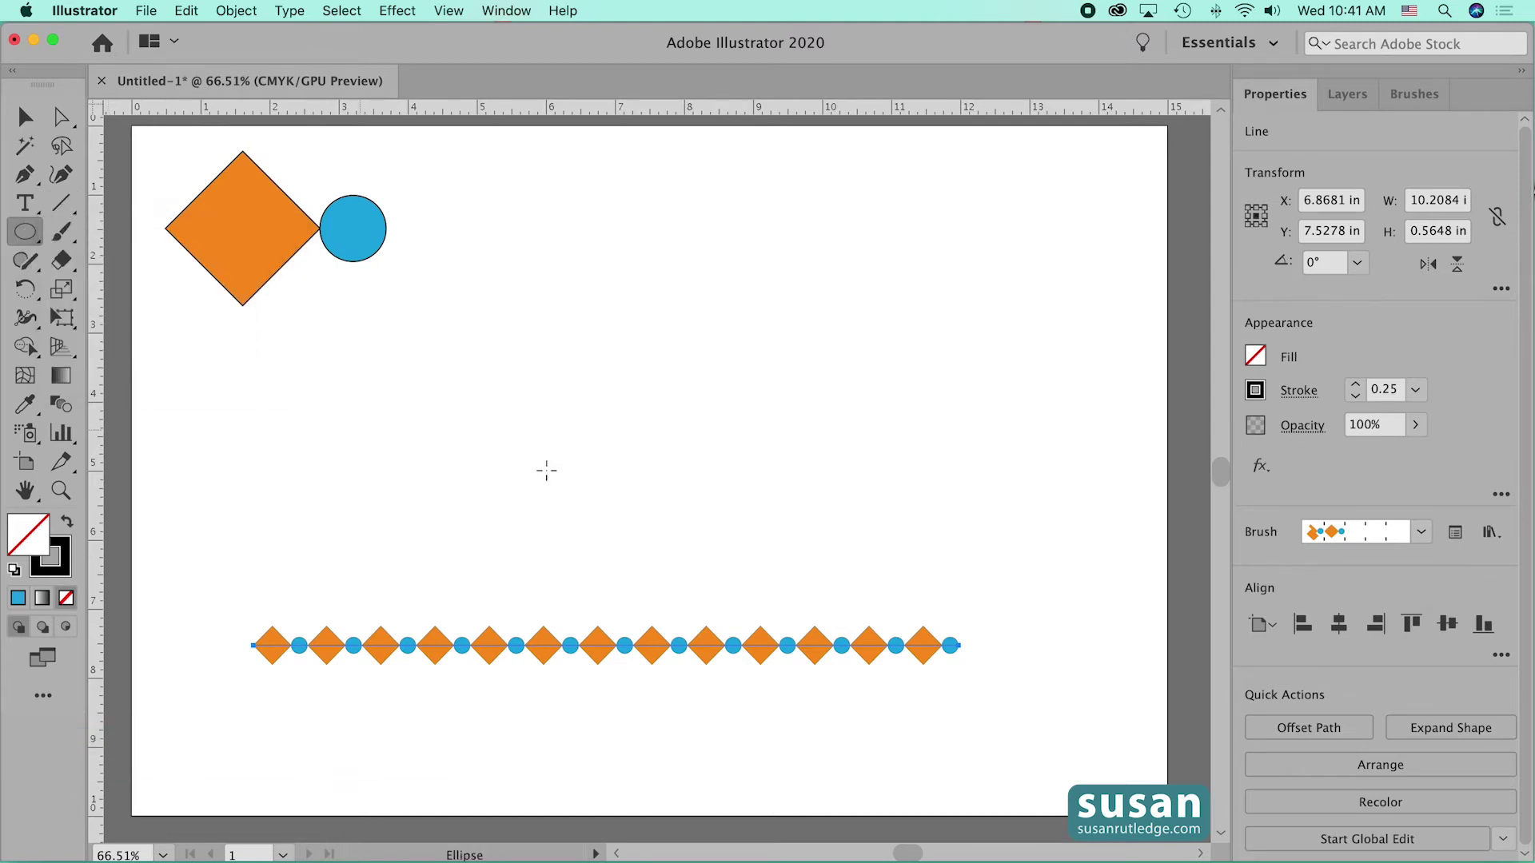
left_click_drag(465, 179, 1074, 609)
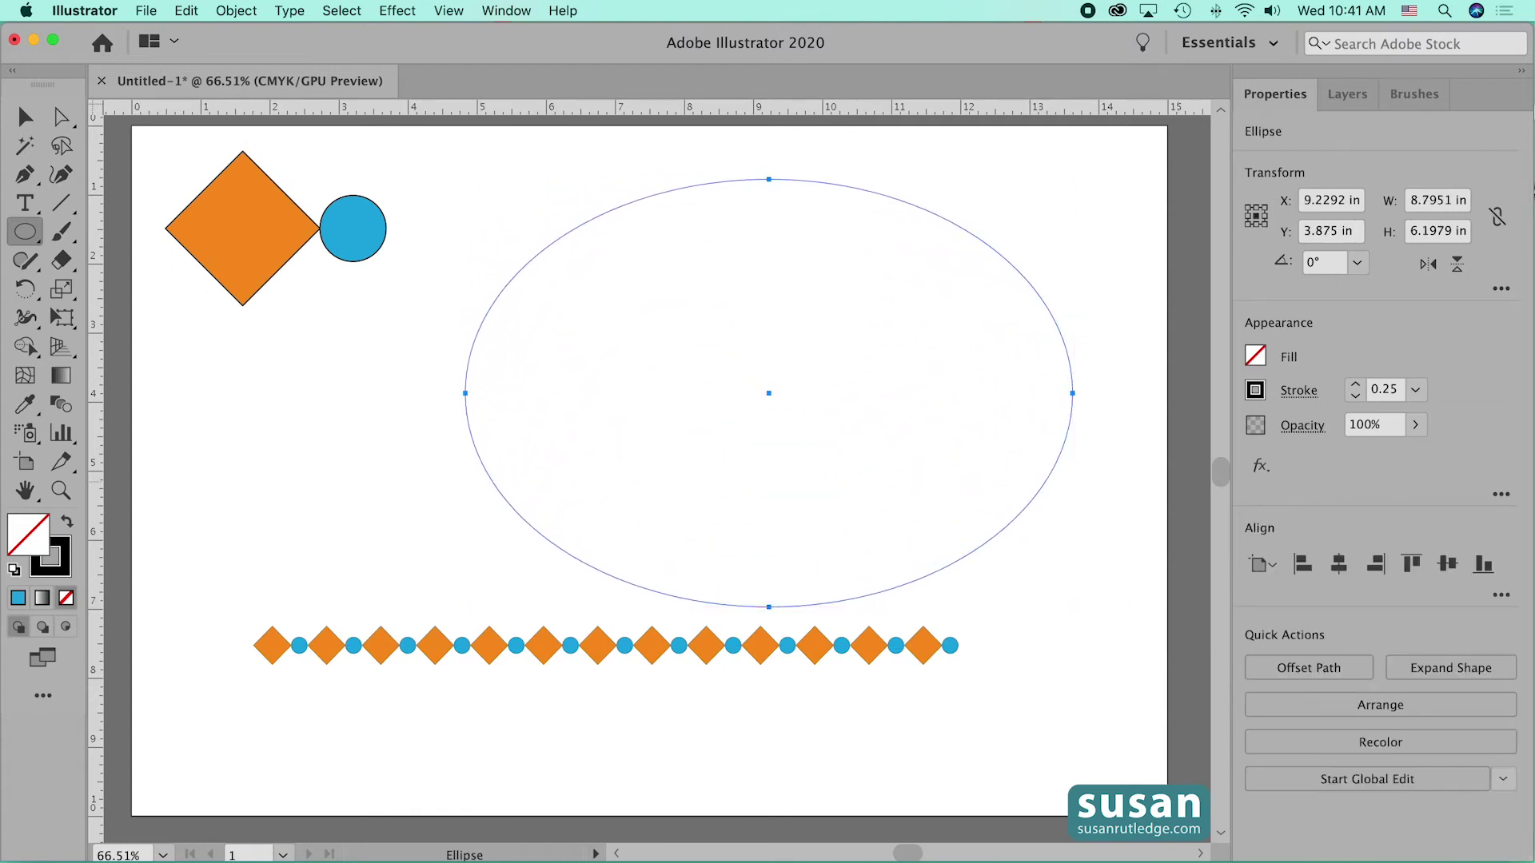
left_click(1415, 95)
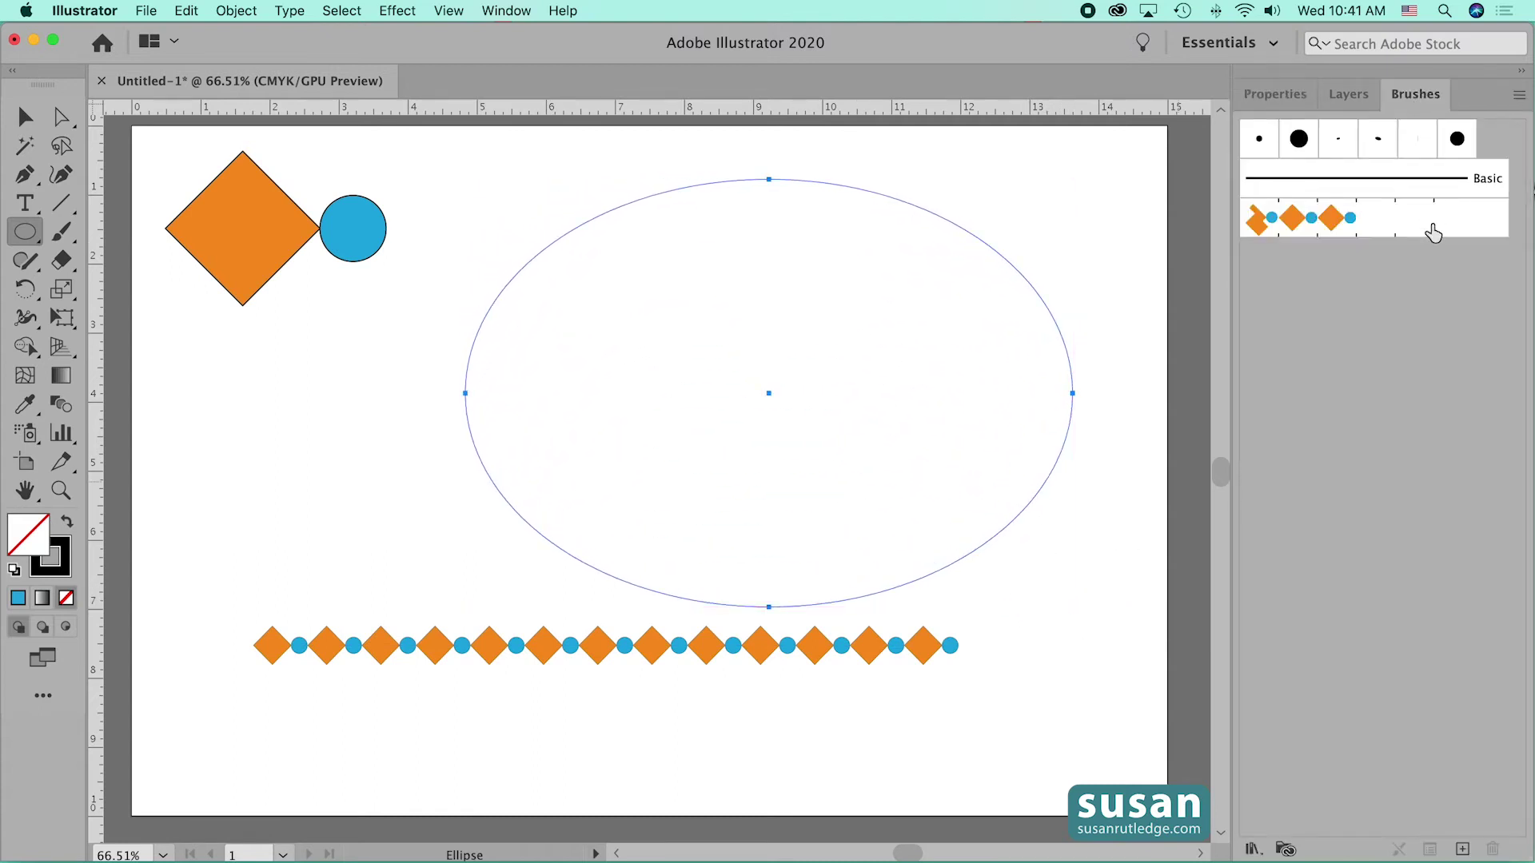
left_click(1335, 228)
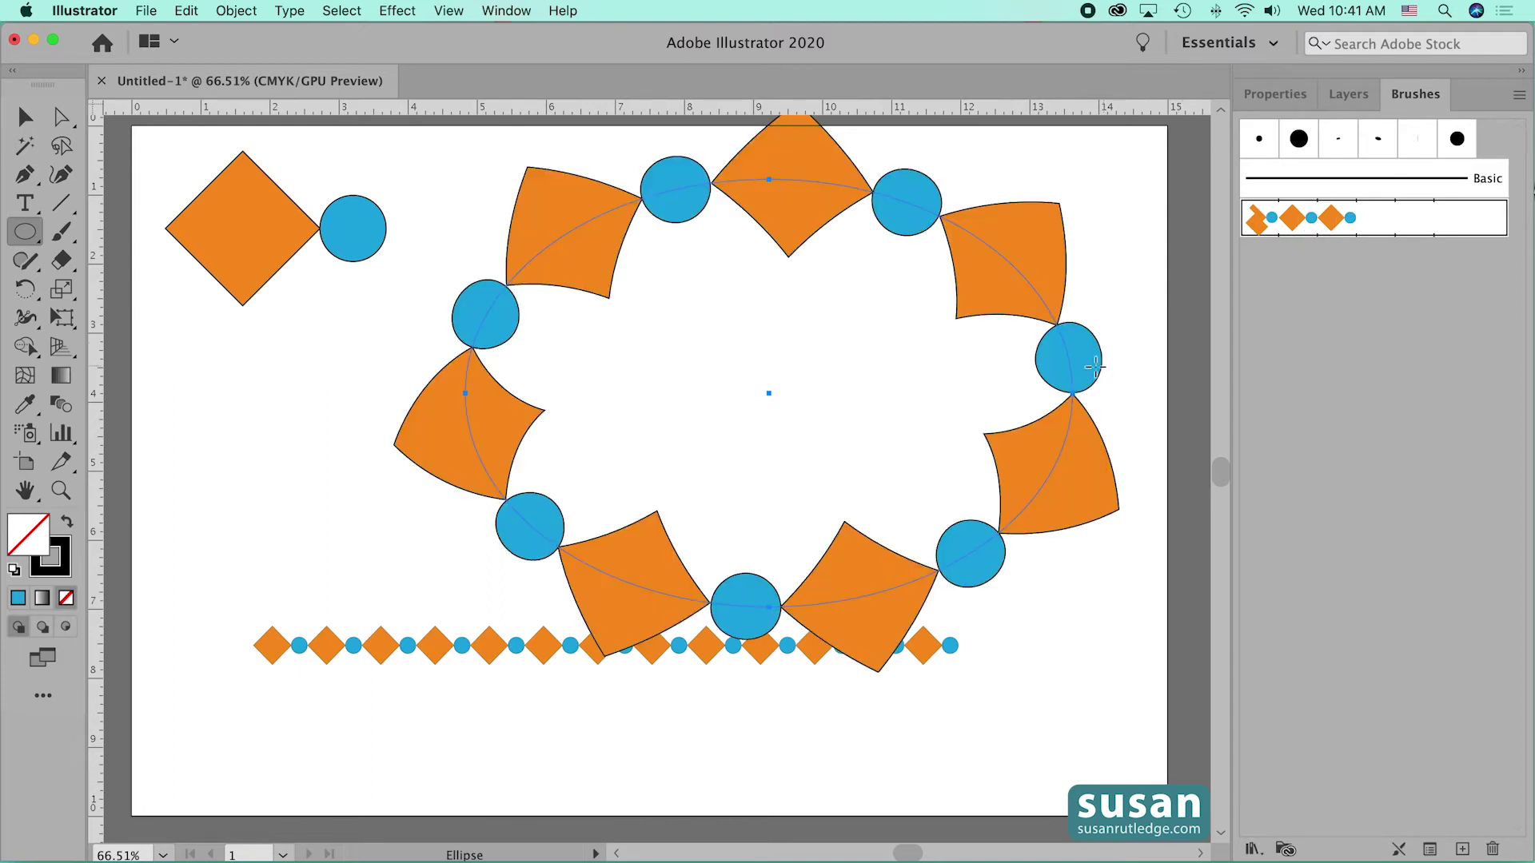
Delete the brushed horizontal line and reposition the brushed ellipse near the middle of the artboard
left_click(28, 119)
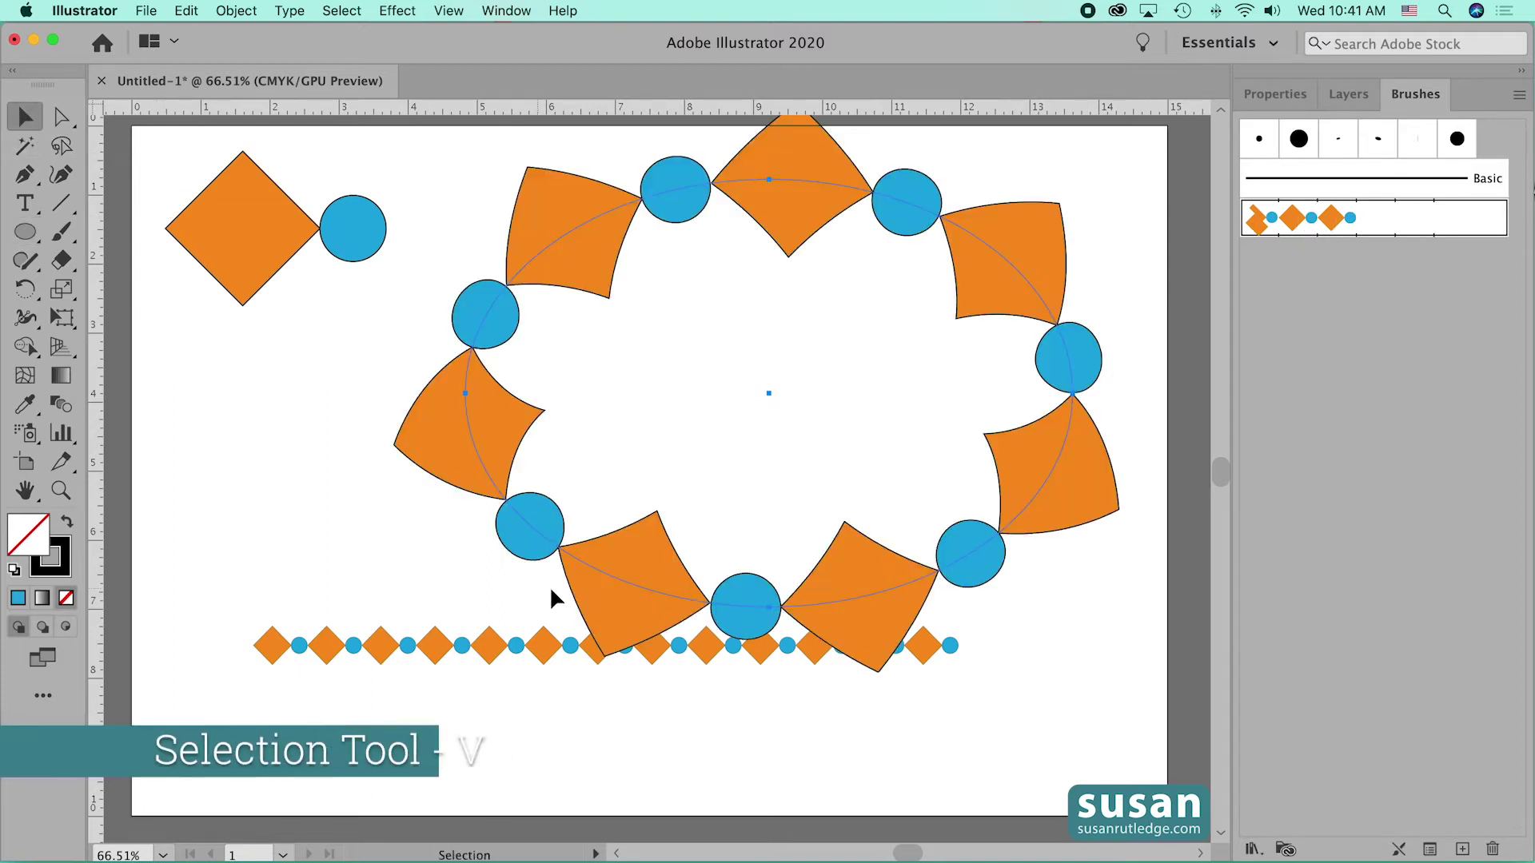
left_click_drag(600, 616, 596, 726)
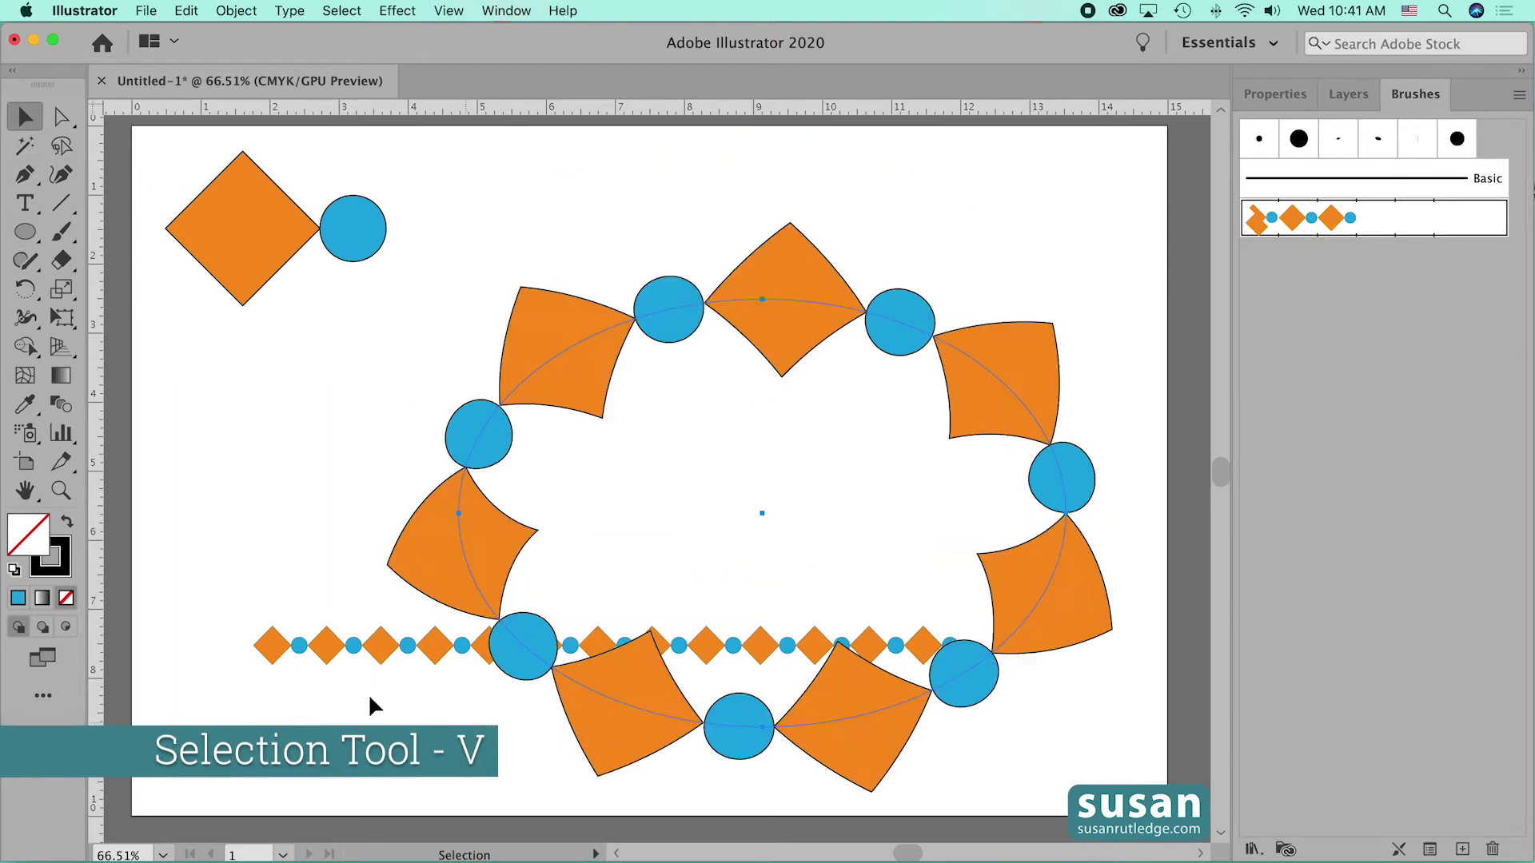
left_click(325, 632)
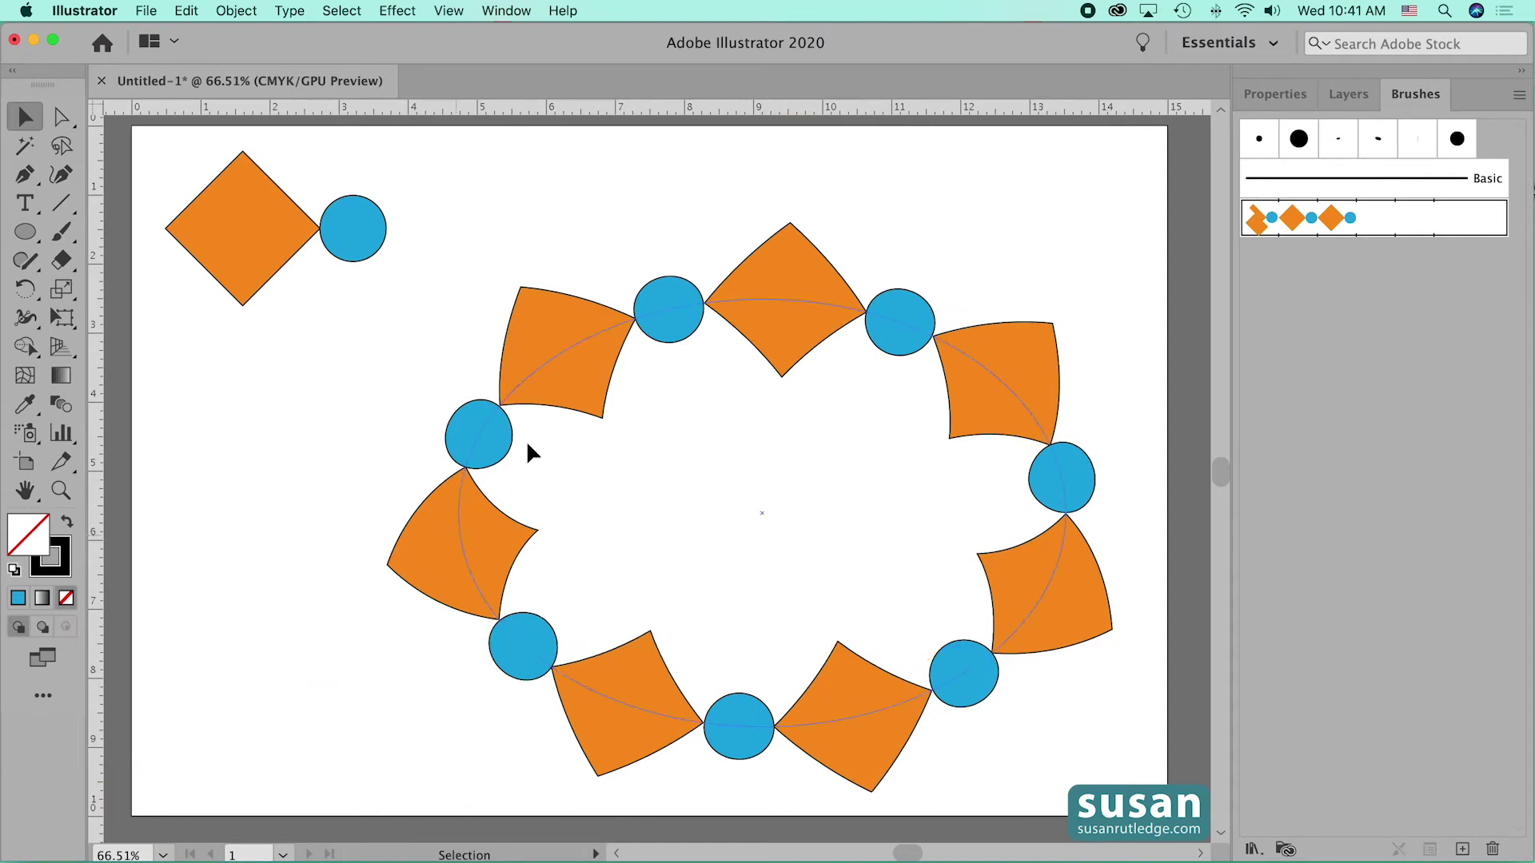
left_click_drag(815, 302, 767, 276)
left_click(1039, 234)
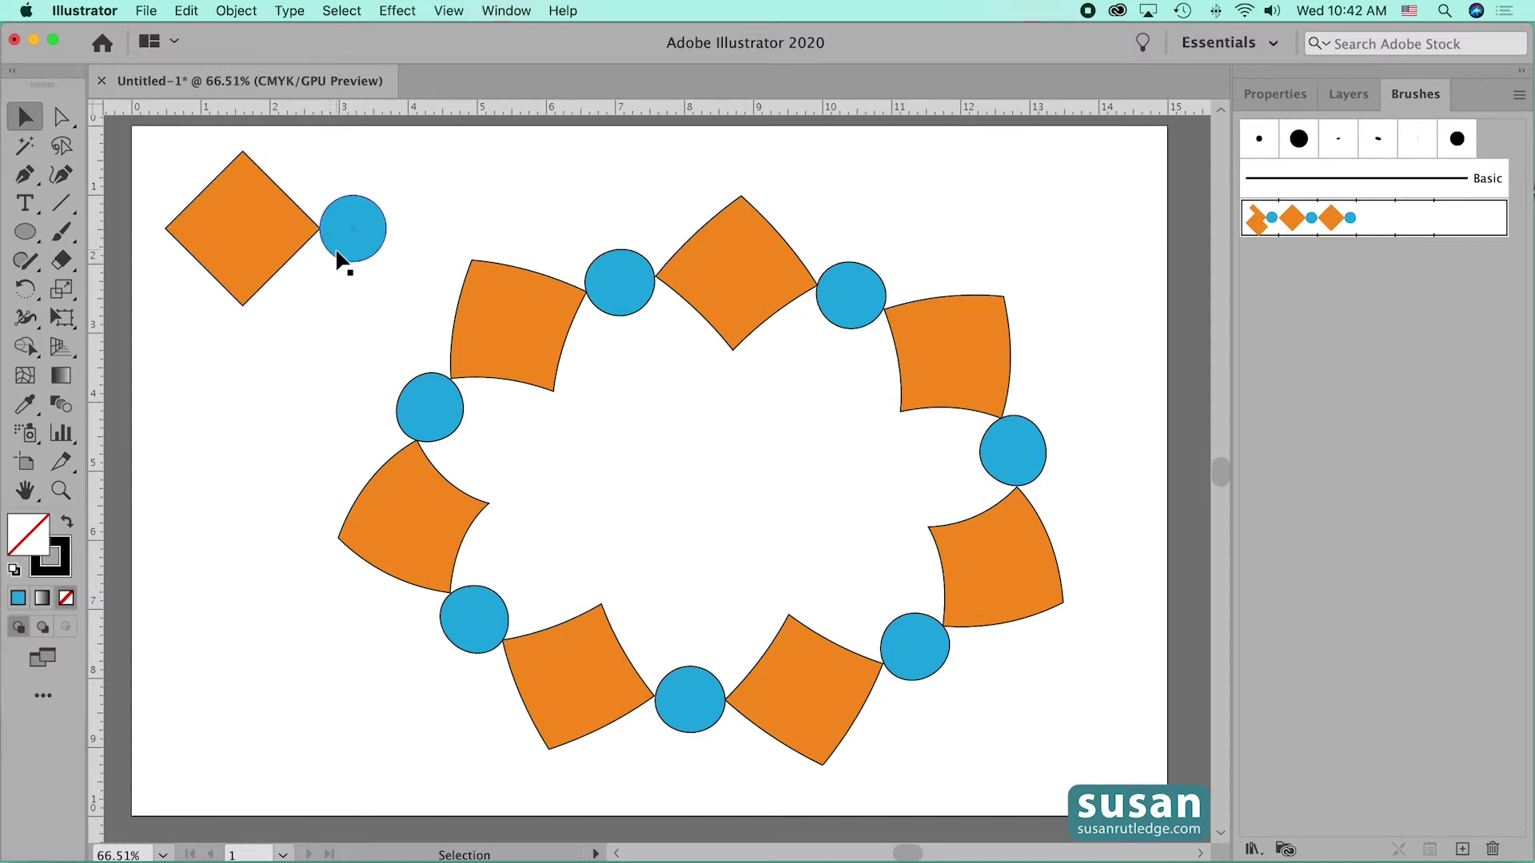
Reduce the brushed ellipse's stroke weight to 0.25 pt
left_click(571, 308)
left_click(997, 235)
left_click(736, 267)
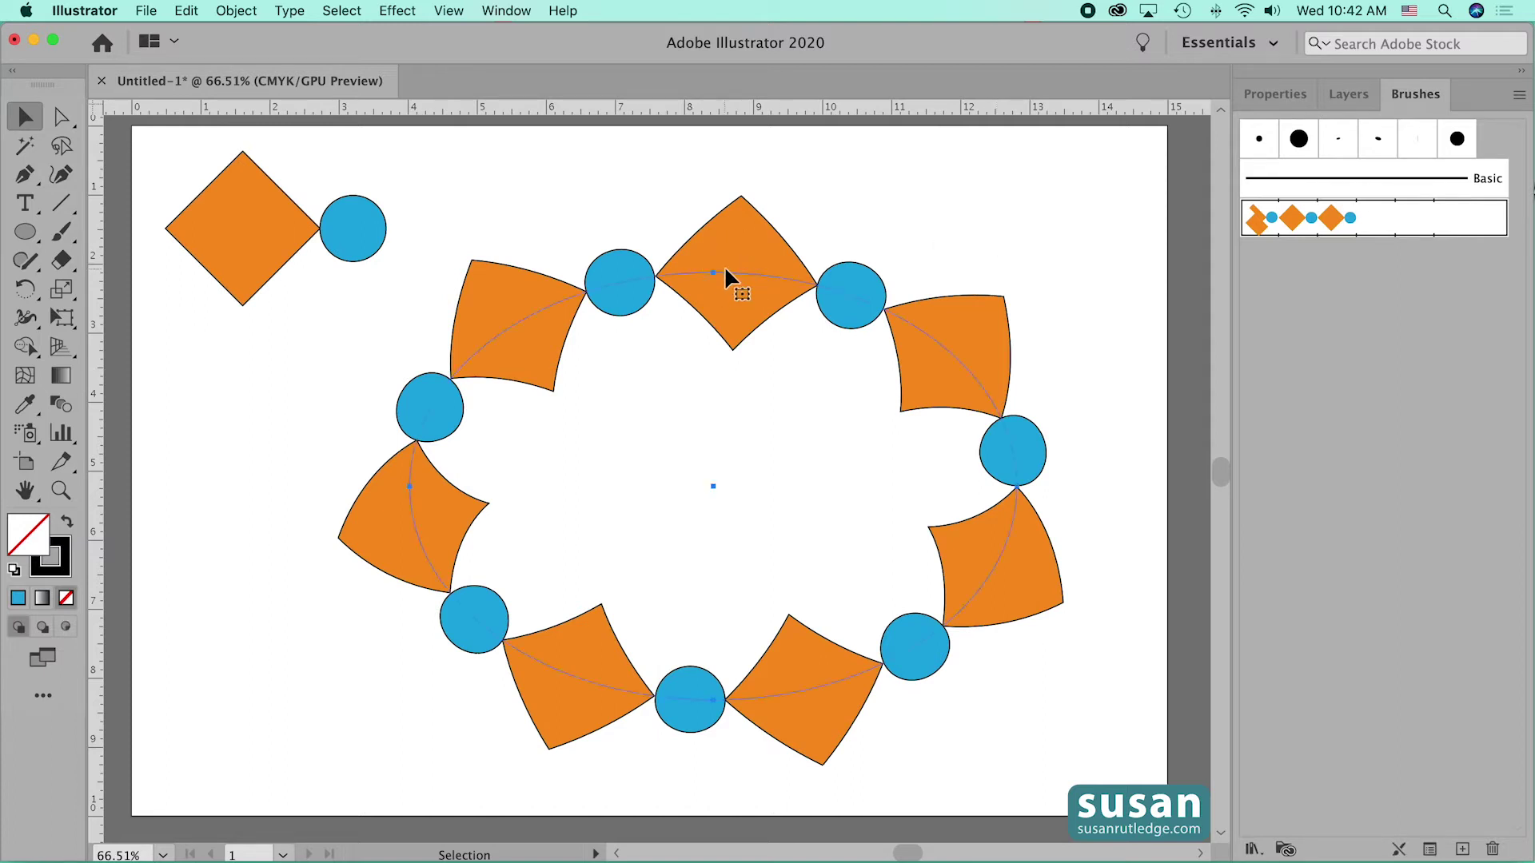
left_click(1280, 100)
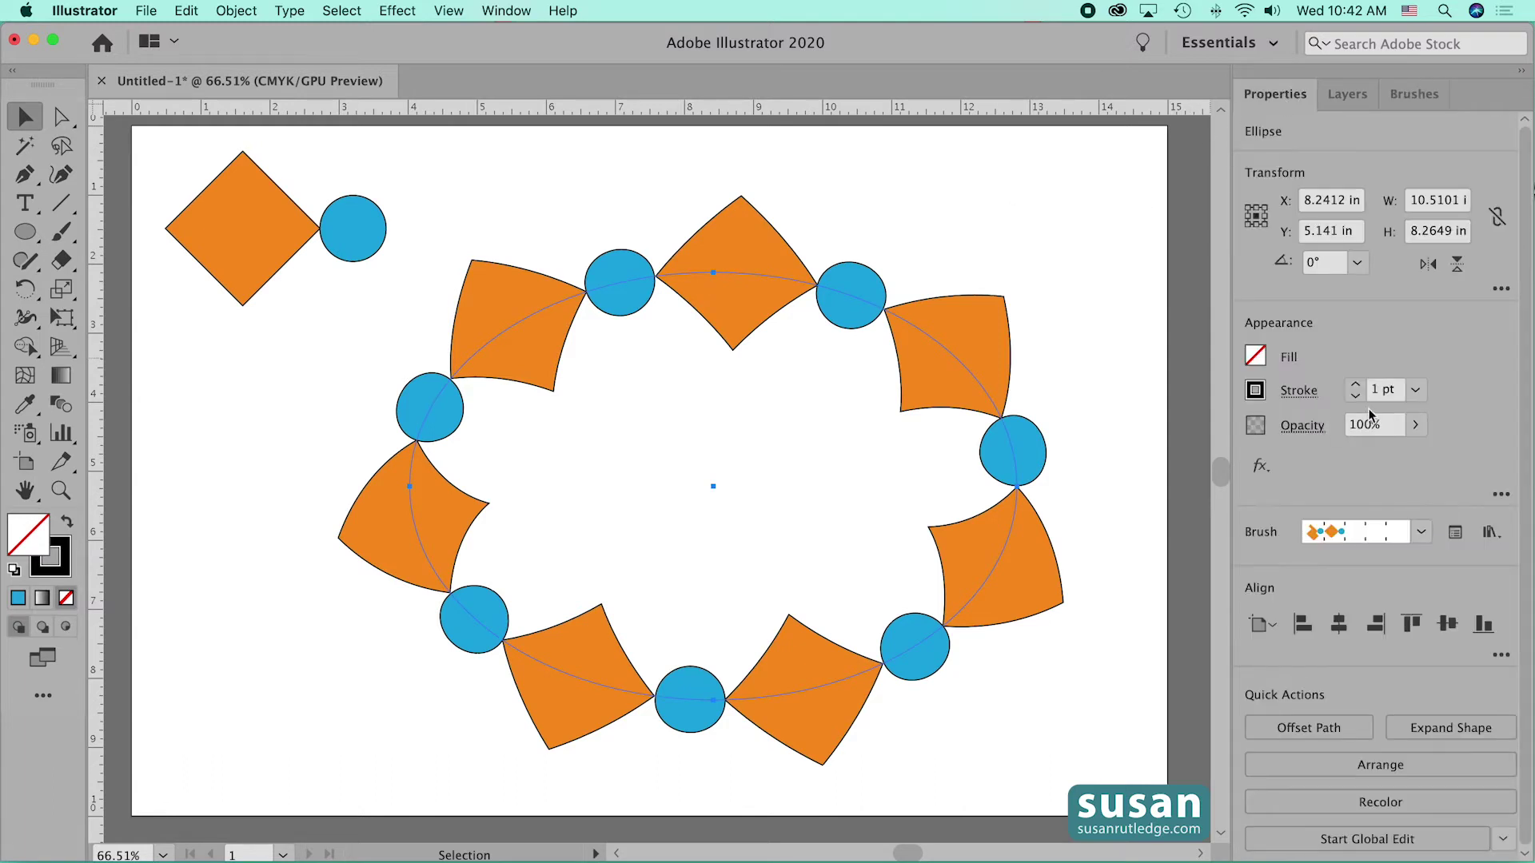
left_click(1356, 397)
left_click(1356, 396)
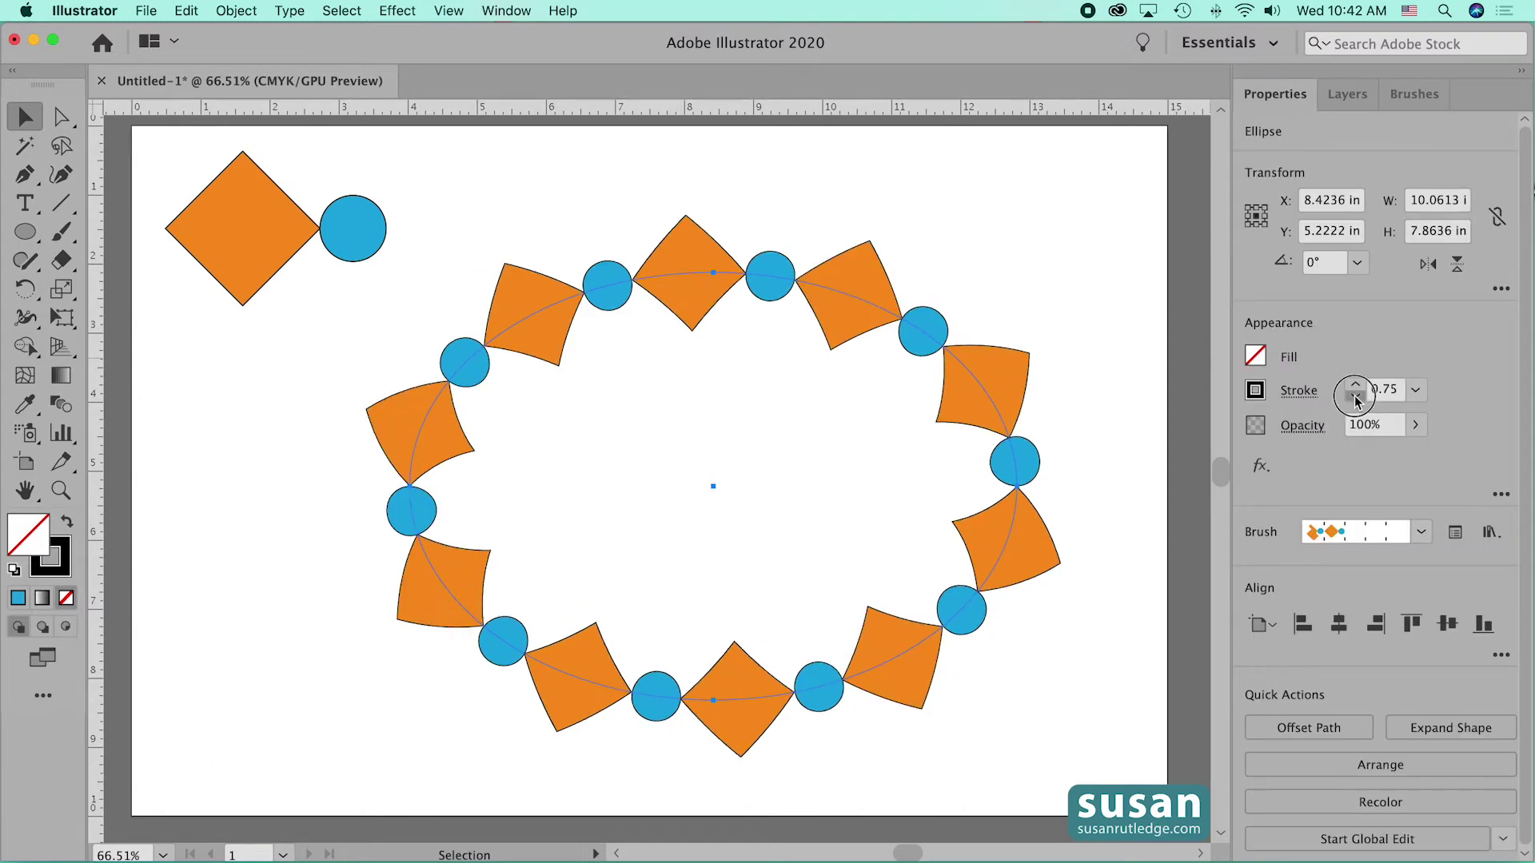
left_click(1356, 397)
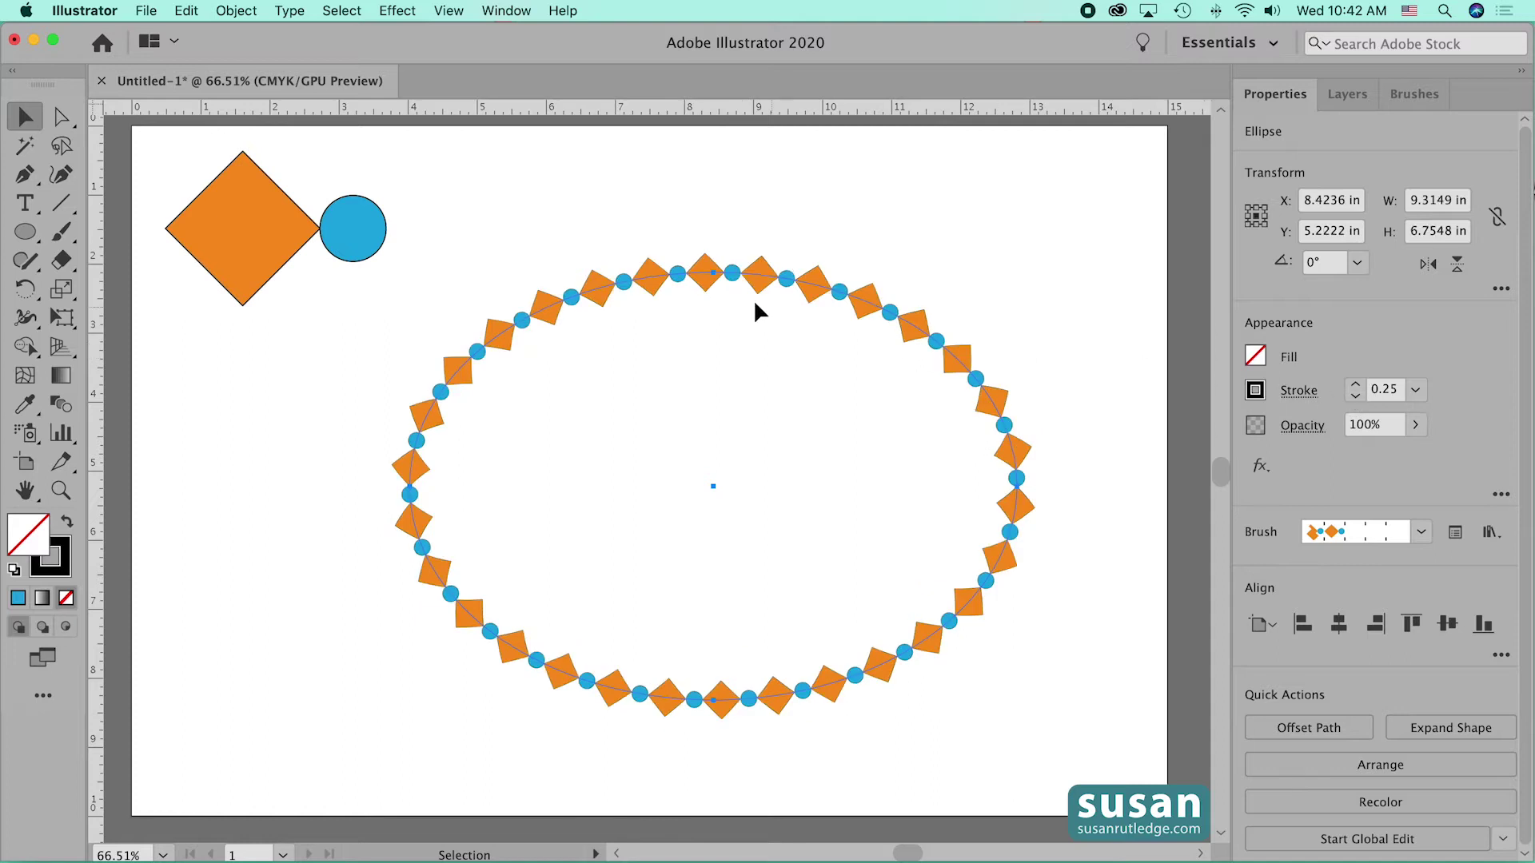
Move the brushed ellipse up toward the artboard's top edge and delete it
left_click(1001, 264)
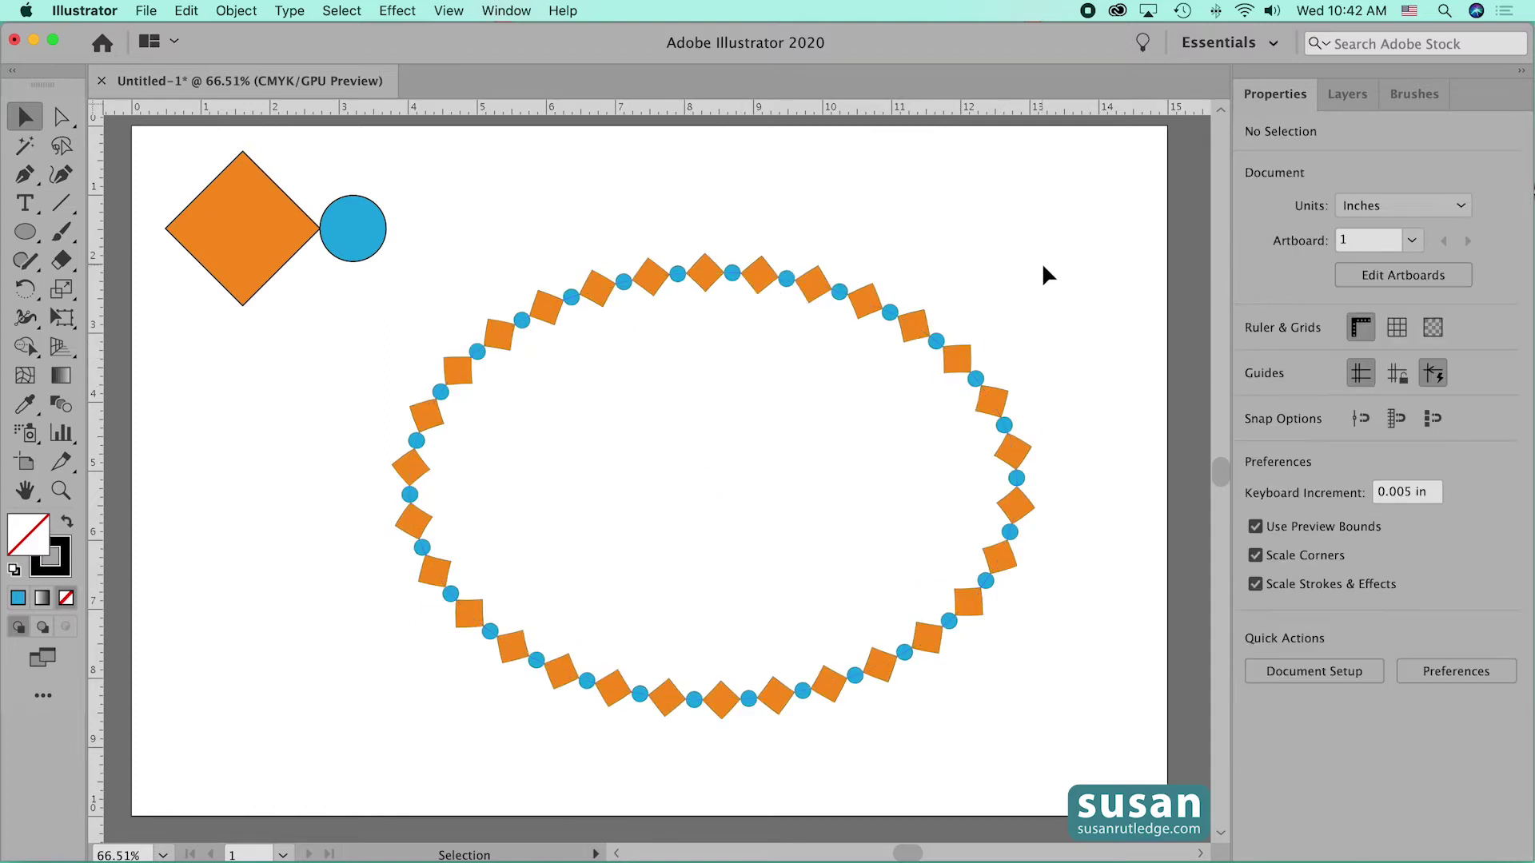
left_click_drag(813, 285, 816, 198)
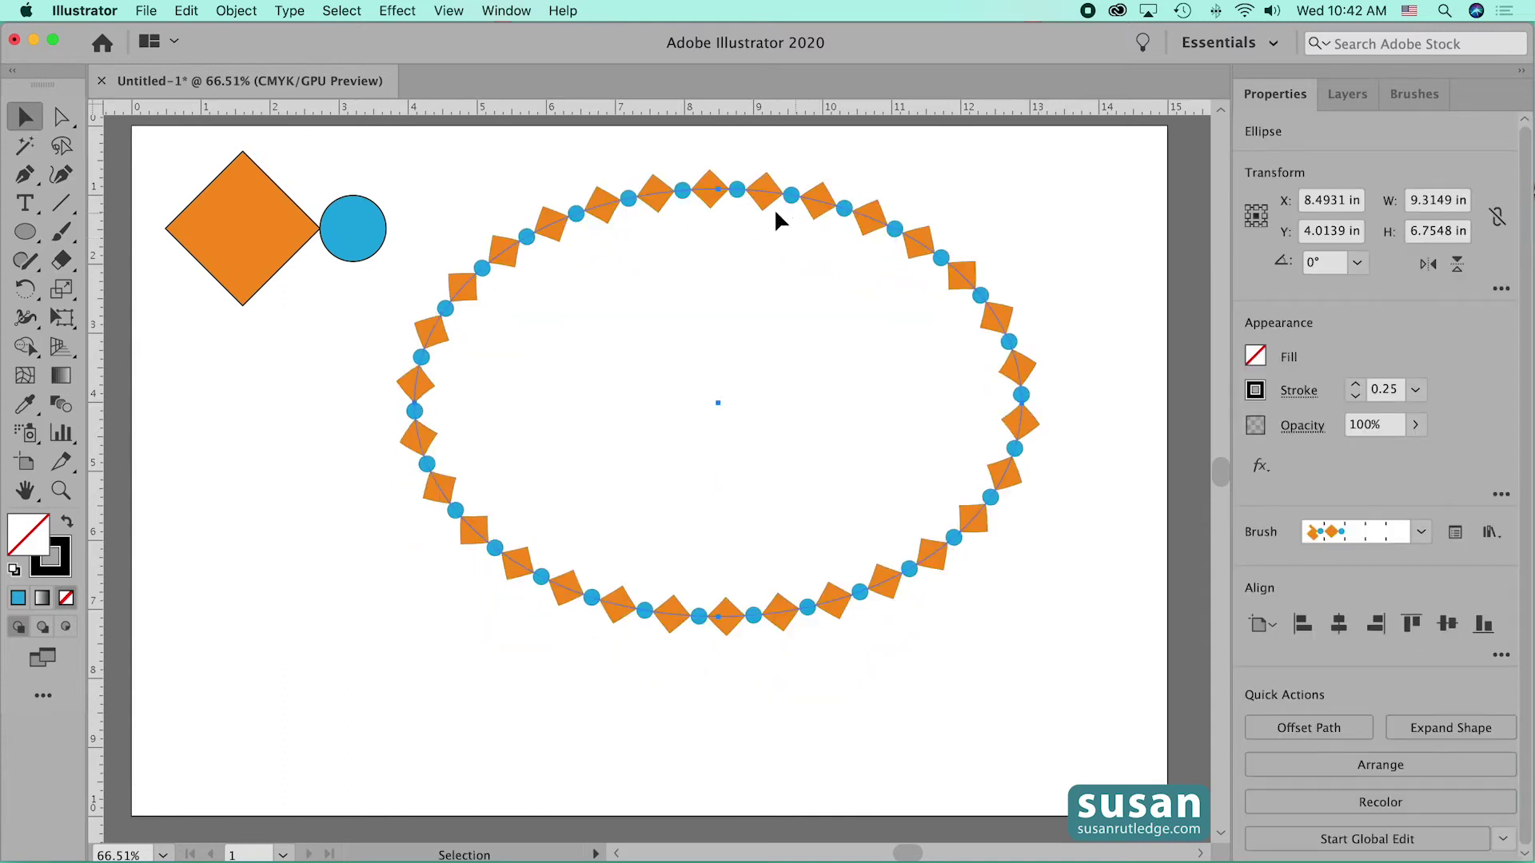
key("Delete")
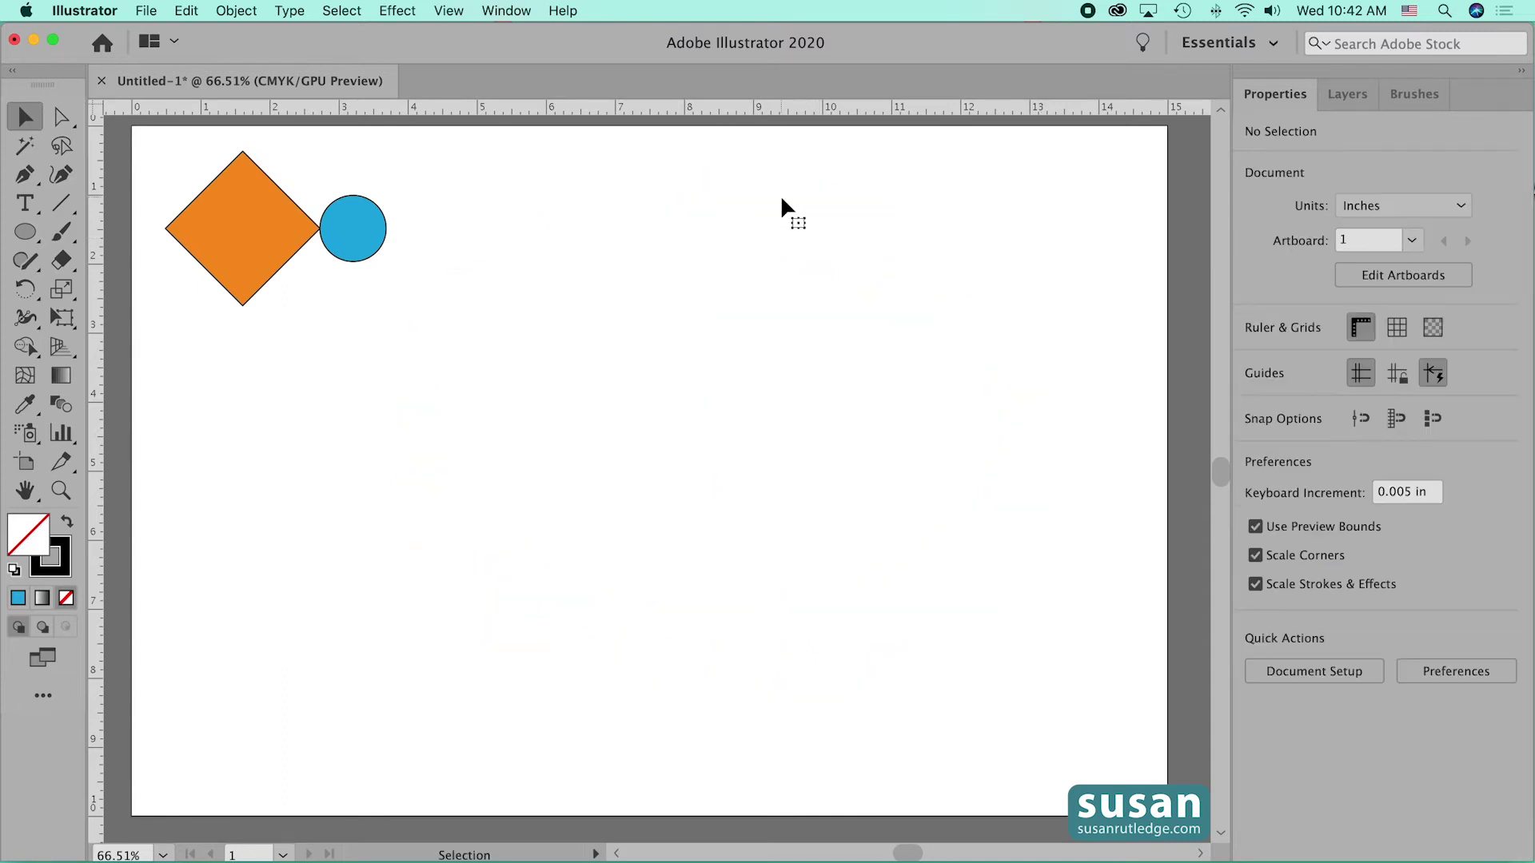
Draw a rectangle about 7.25 × 7.67 in beside the diamond-circle group and apply the Diamond Circle 1 brush to it
left_click_drag(12, 234, 80, 231)
left_click_drag(524, 208, 1020, 736)
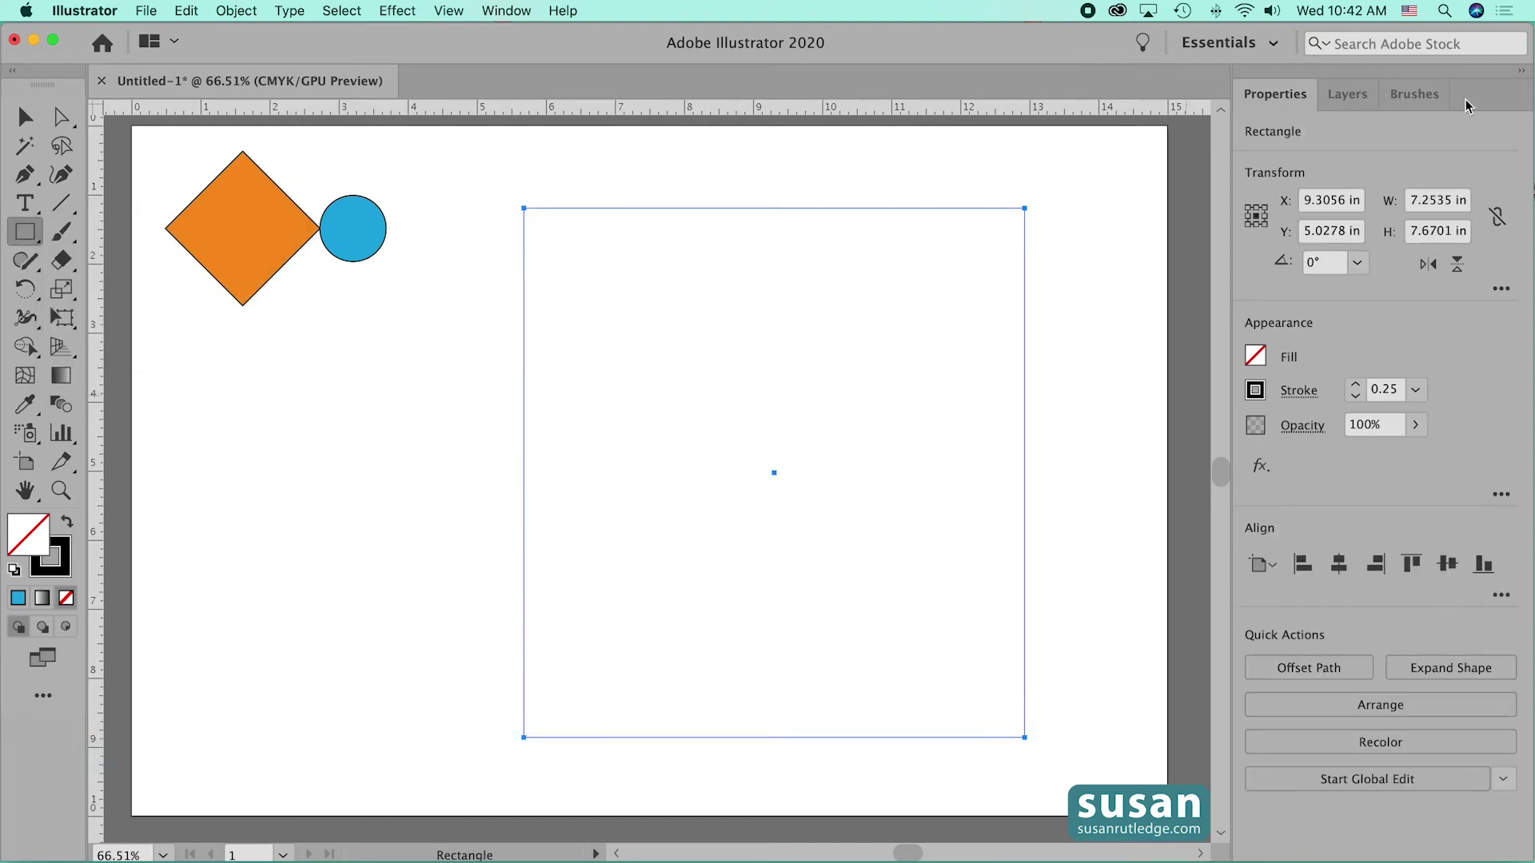
left_click(1415, 94)
left_click(1290, 225)
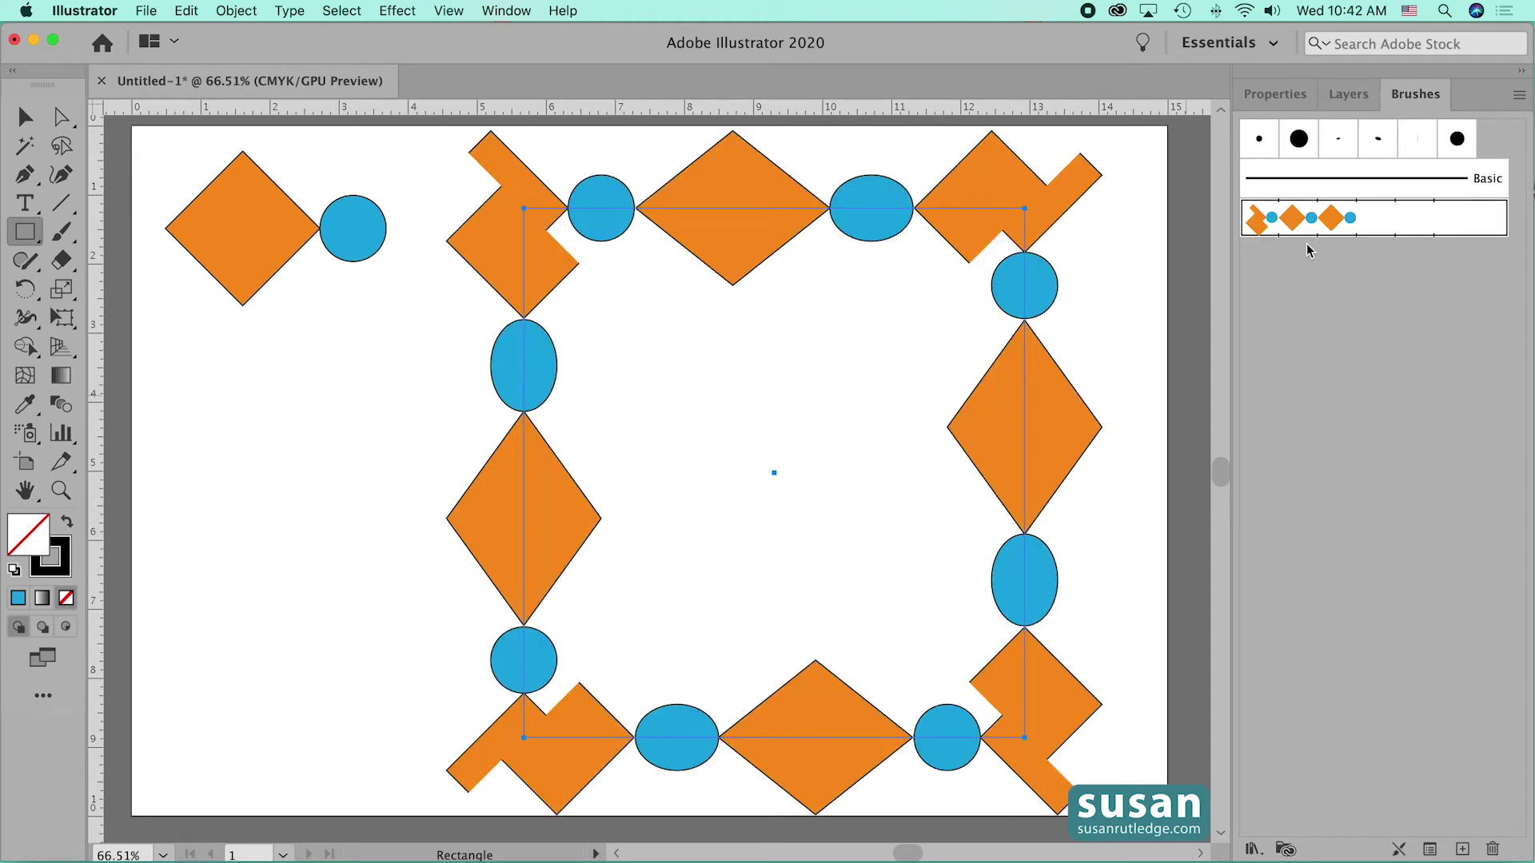
Reduce the brushed rectangle's stroke weight to 0.5 pt and deselect it
left_click(1277, 95)
left_click(1355, 396)
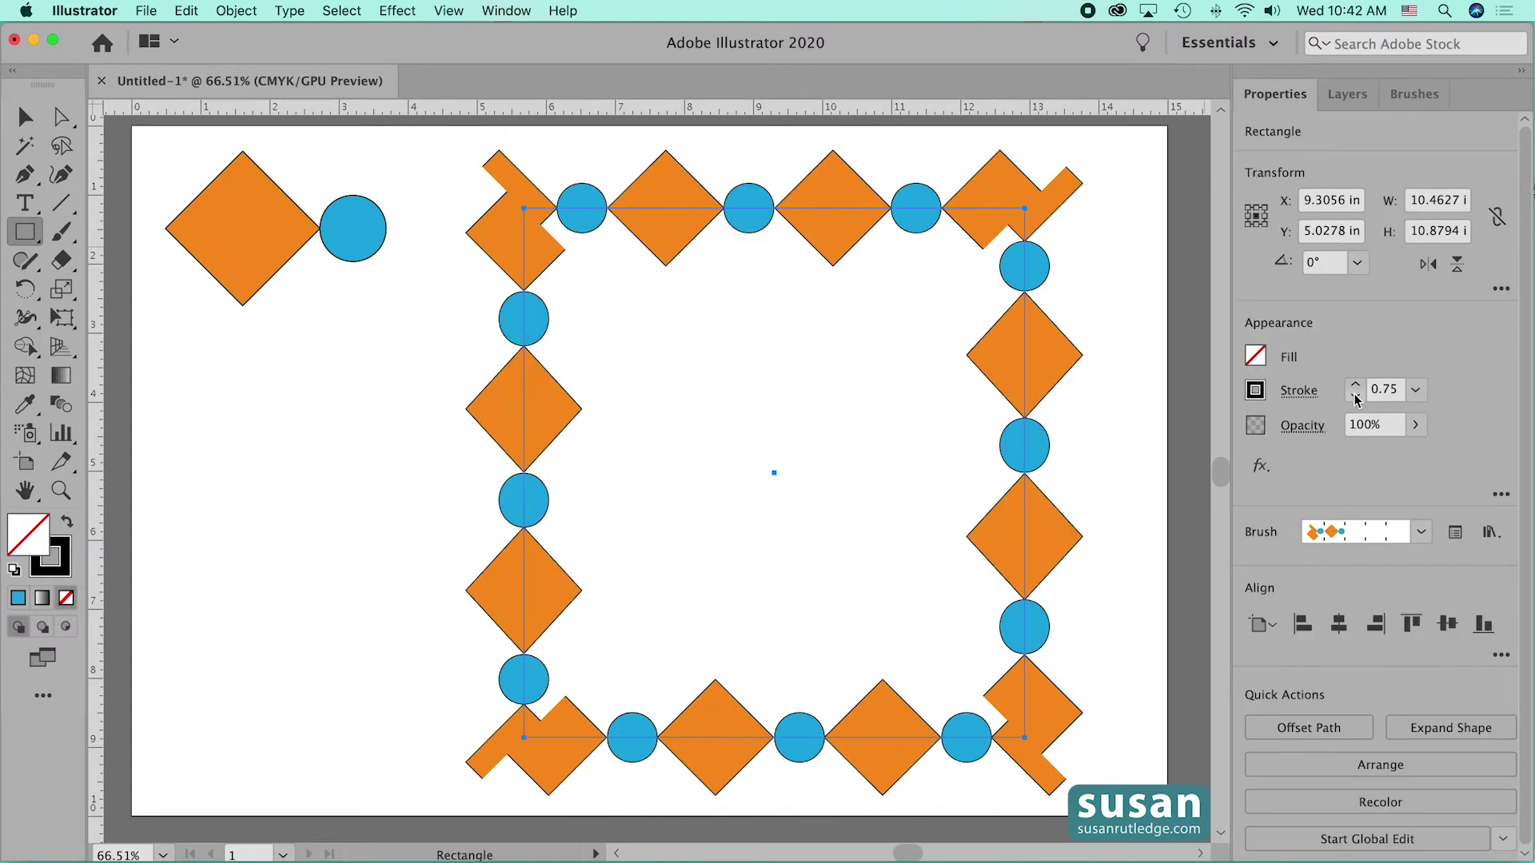
left_click(1355, 395)
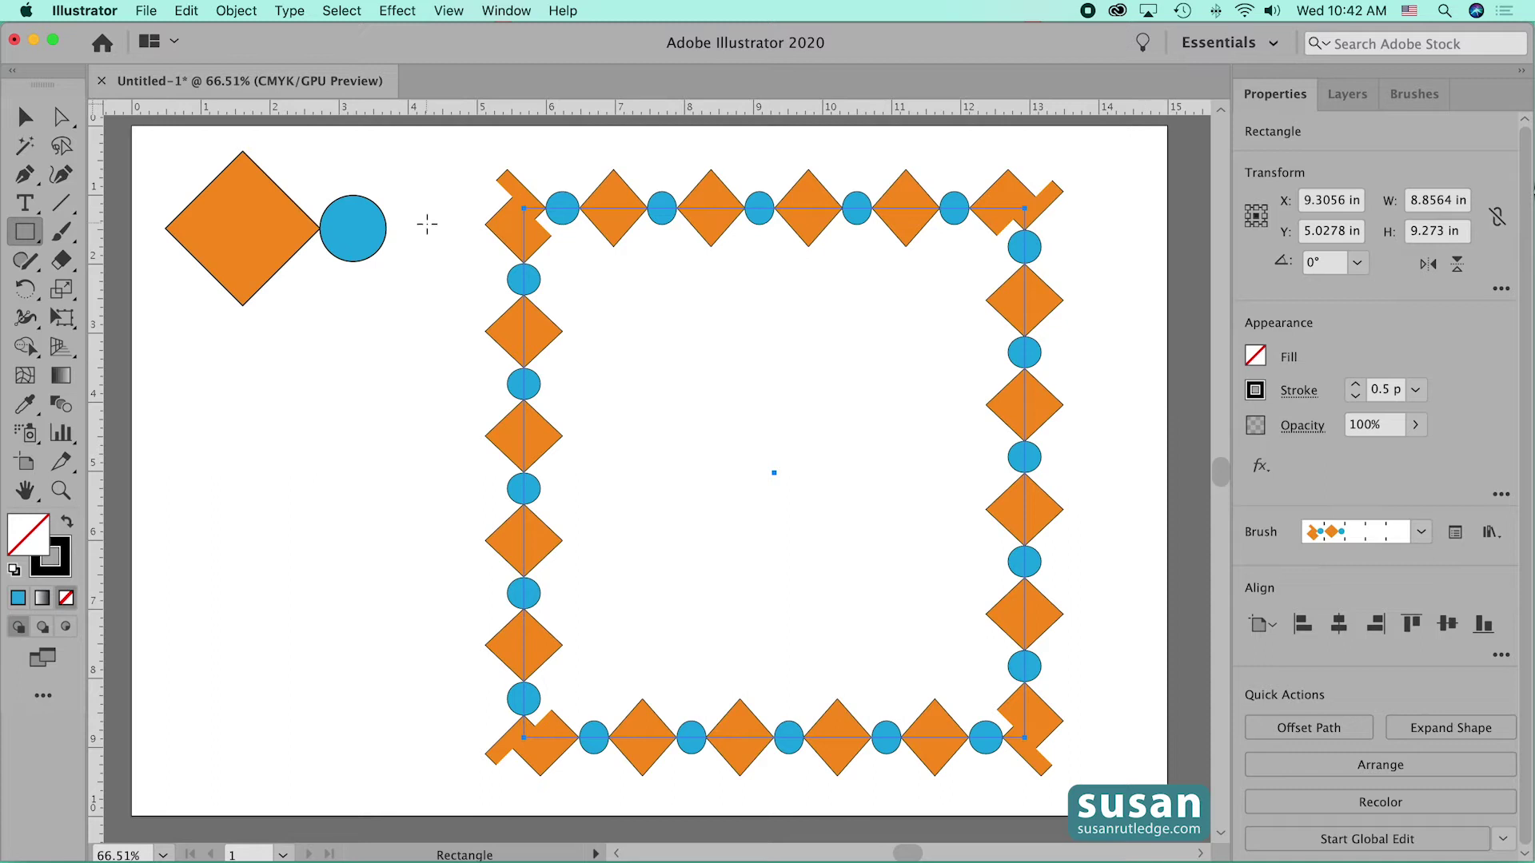
key("v")
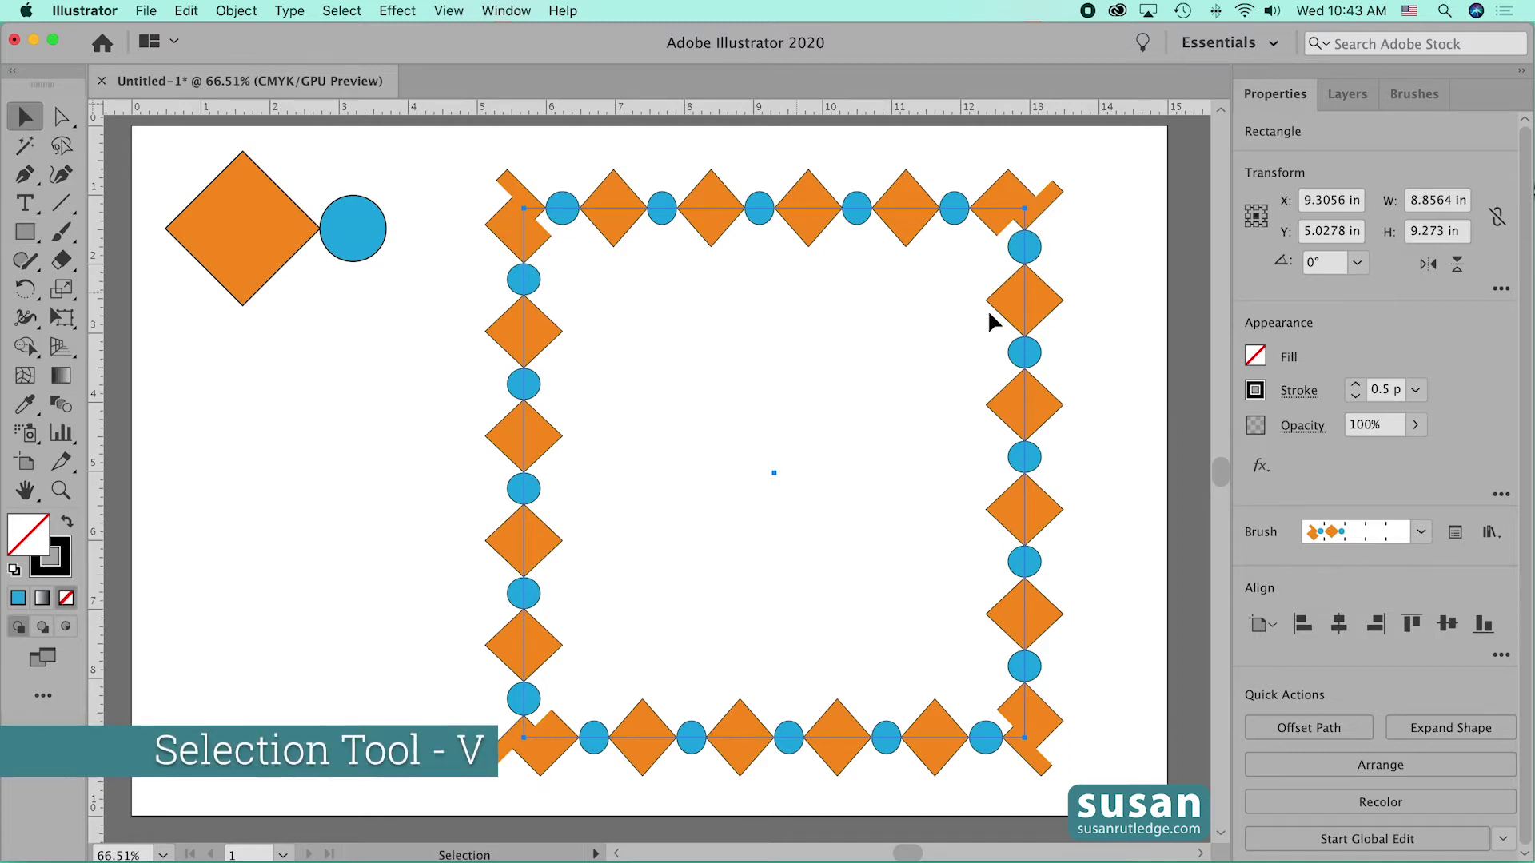
left_click(1081, 340)
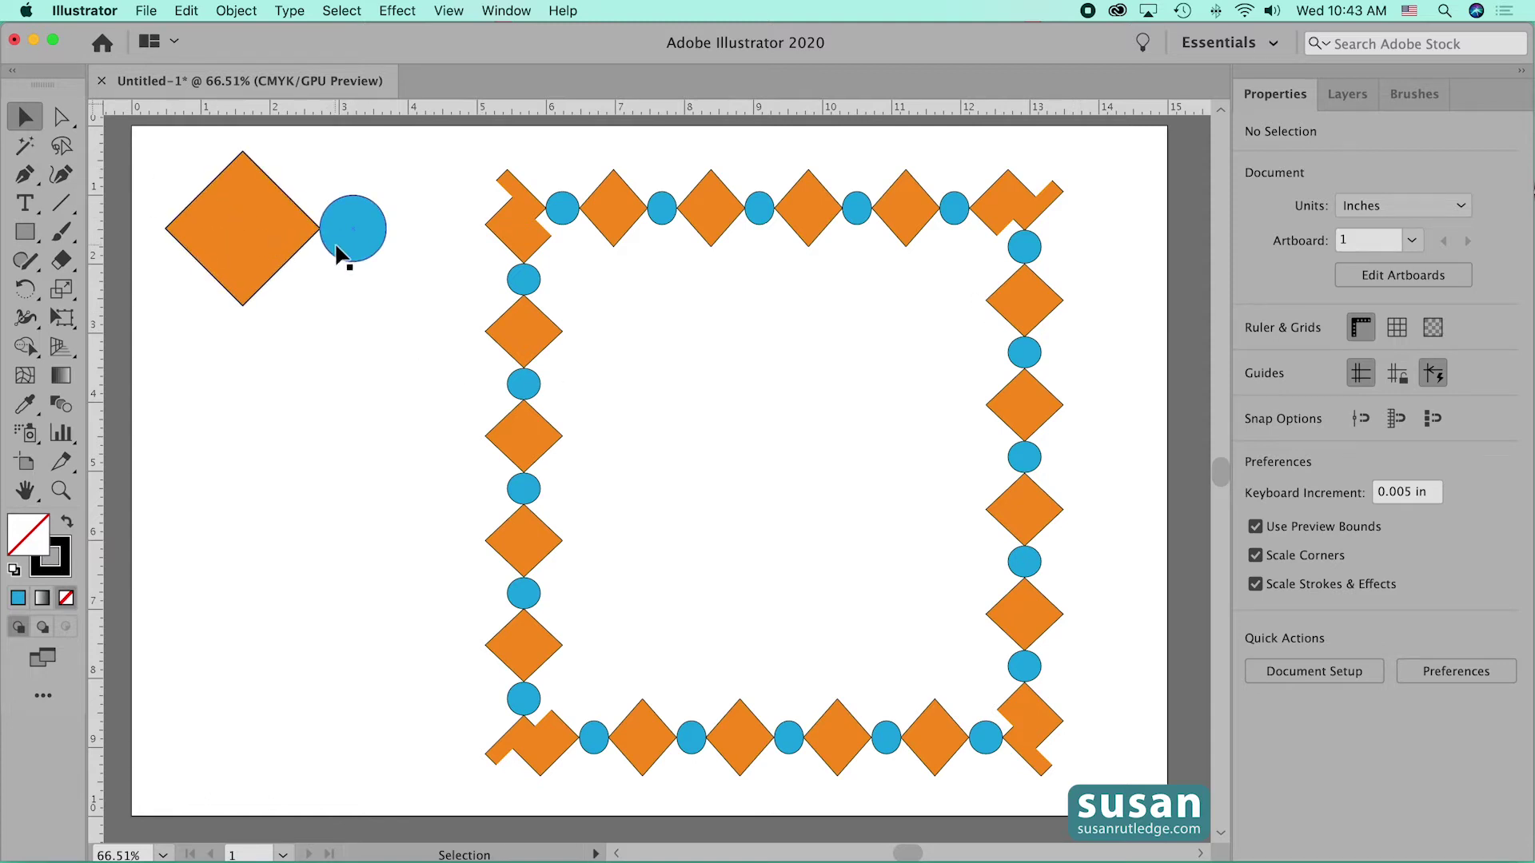
Delete the brushed rectangle and move the diamond-circle group to the upper middle of the artboard
left_click(525, 249)
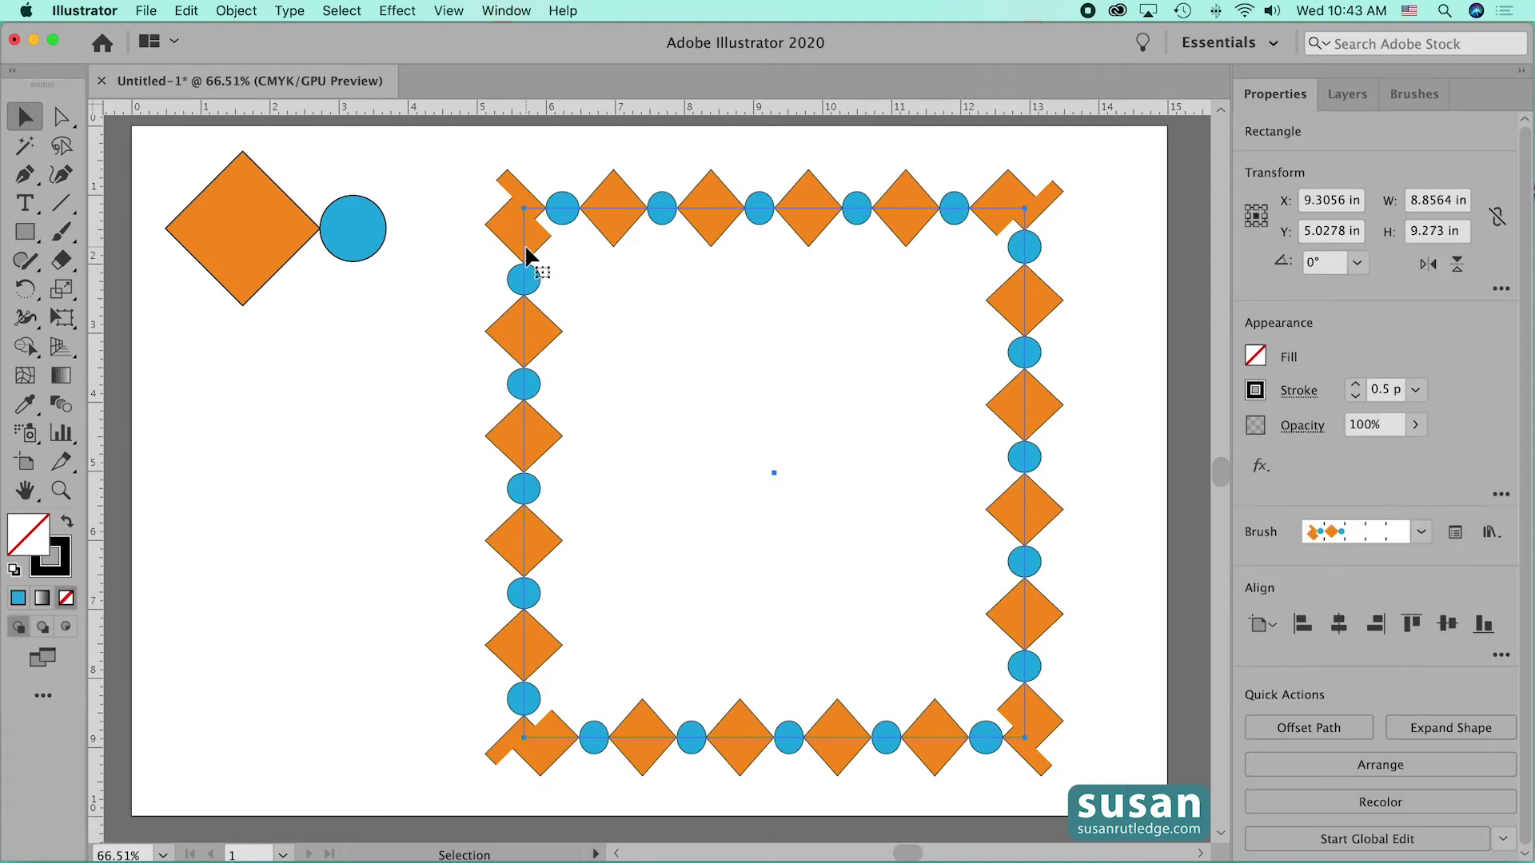
key("Delete")
left_click_drag(170, 158, 421, 315)
left_click_drag(276, 251, 721, 401)
left_click(713, 476)
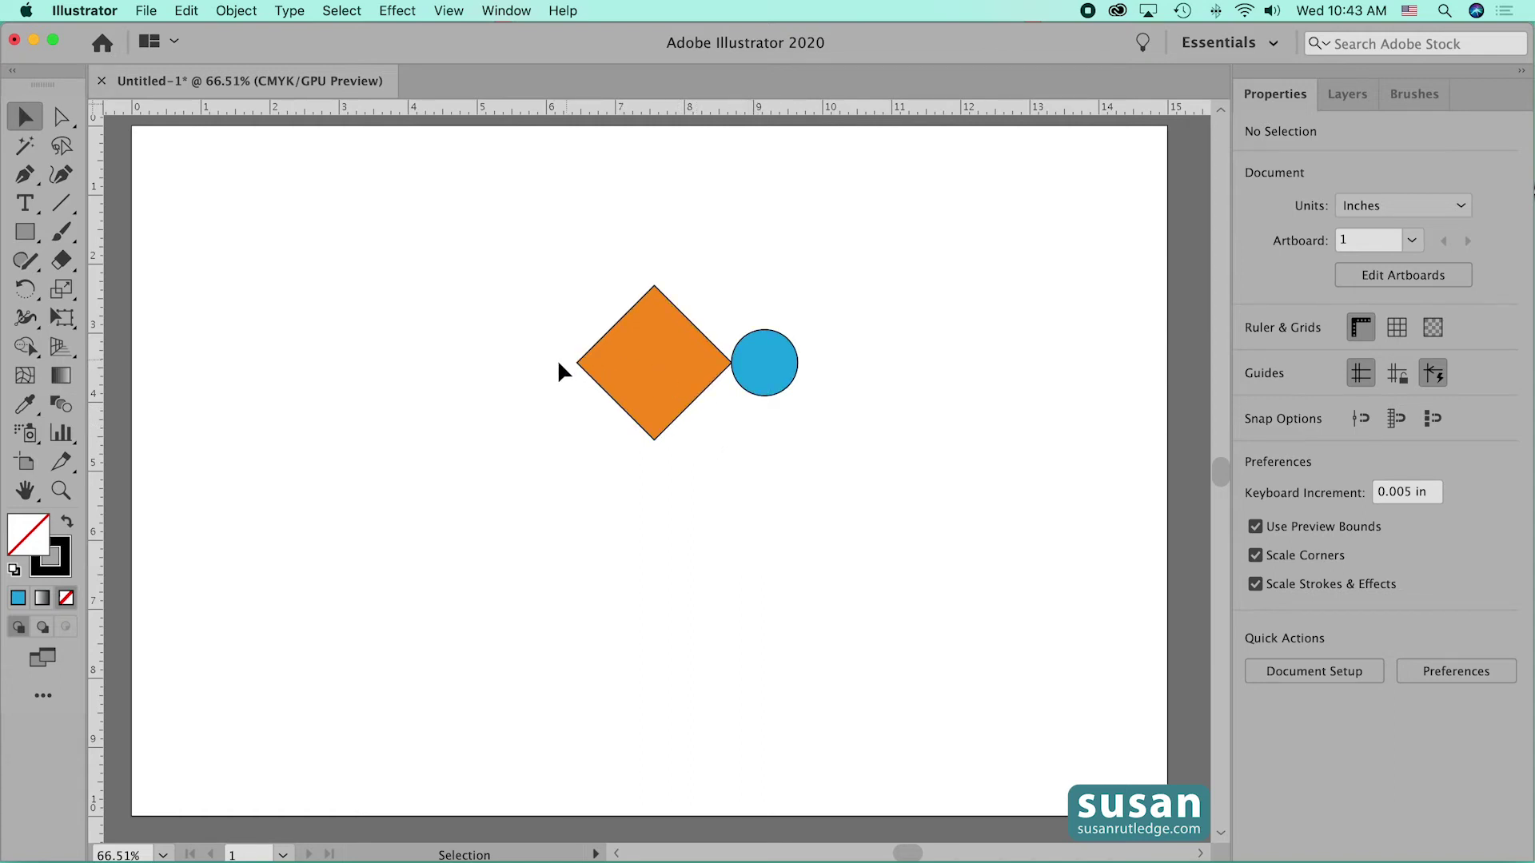
Ungroup the diamond and circle and place a copy of the blue circle against the diamond's left corner
left_click(663, 376)
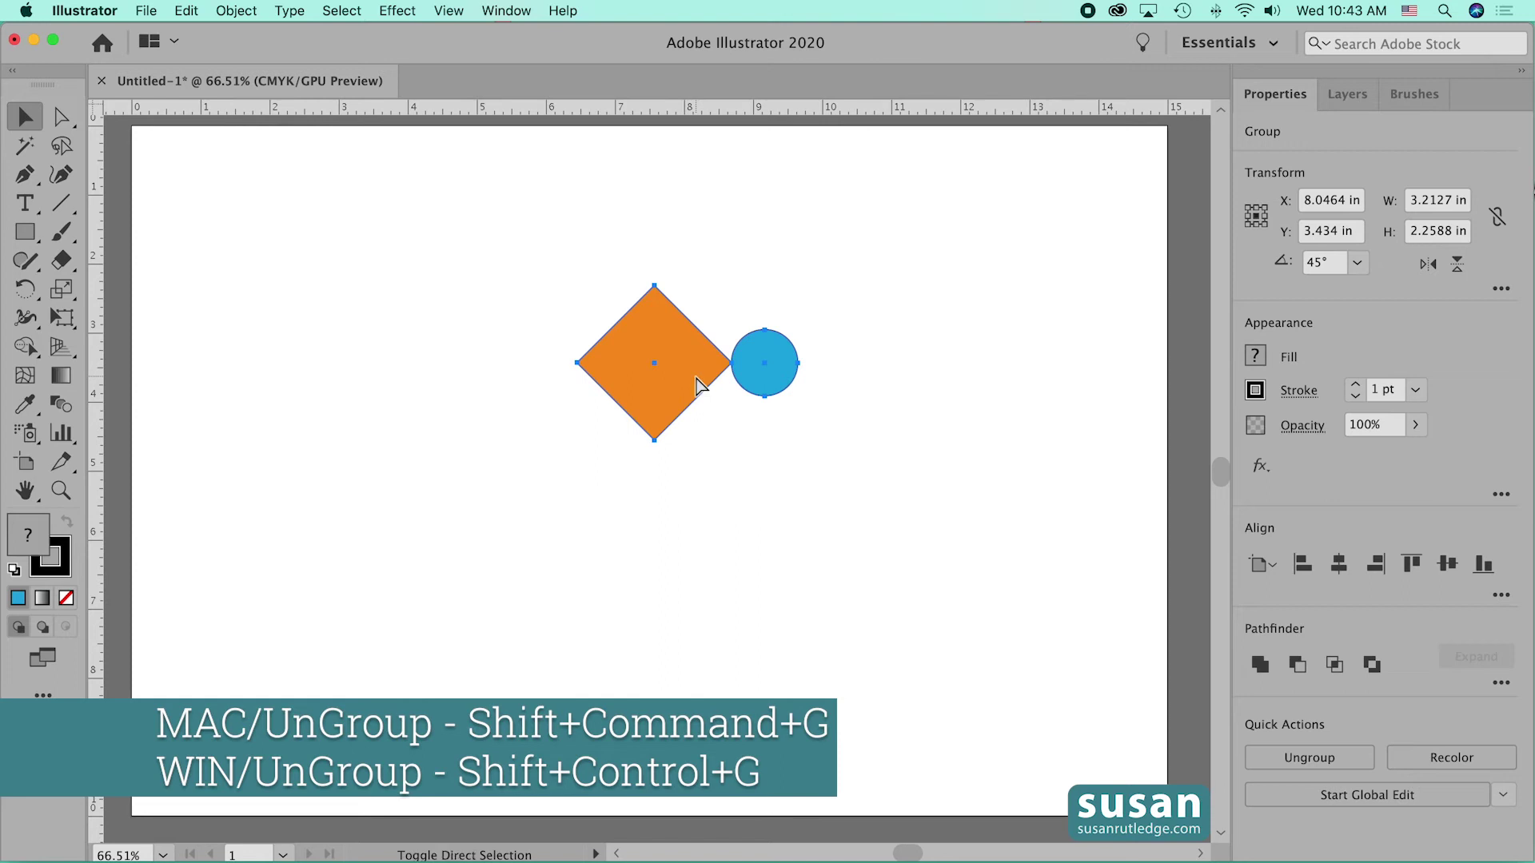
key("shift+super+g")
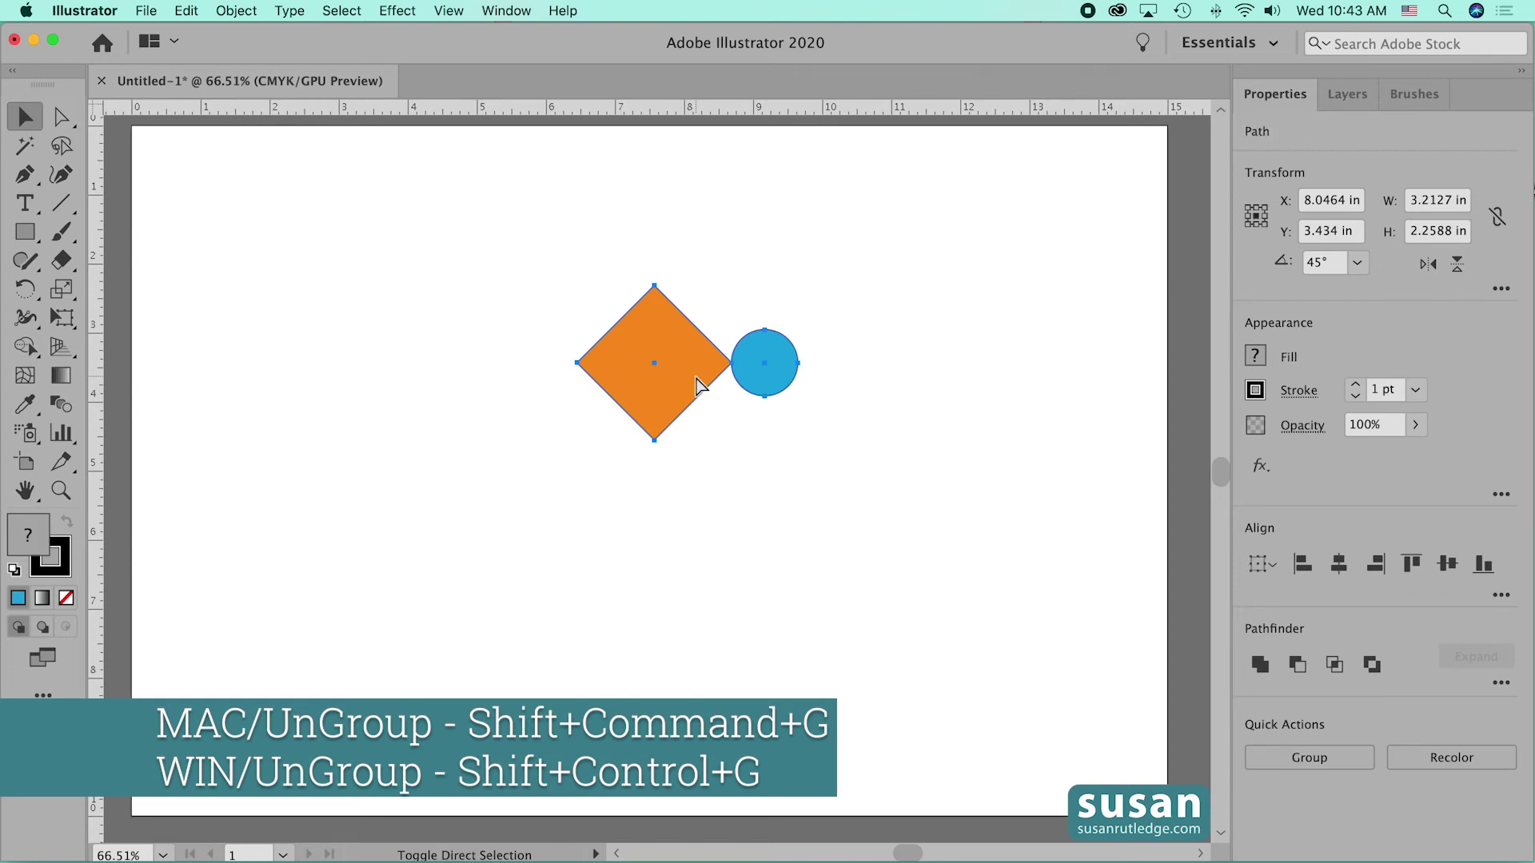
left_click(717, 415)
left_click(777, 366)
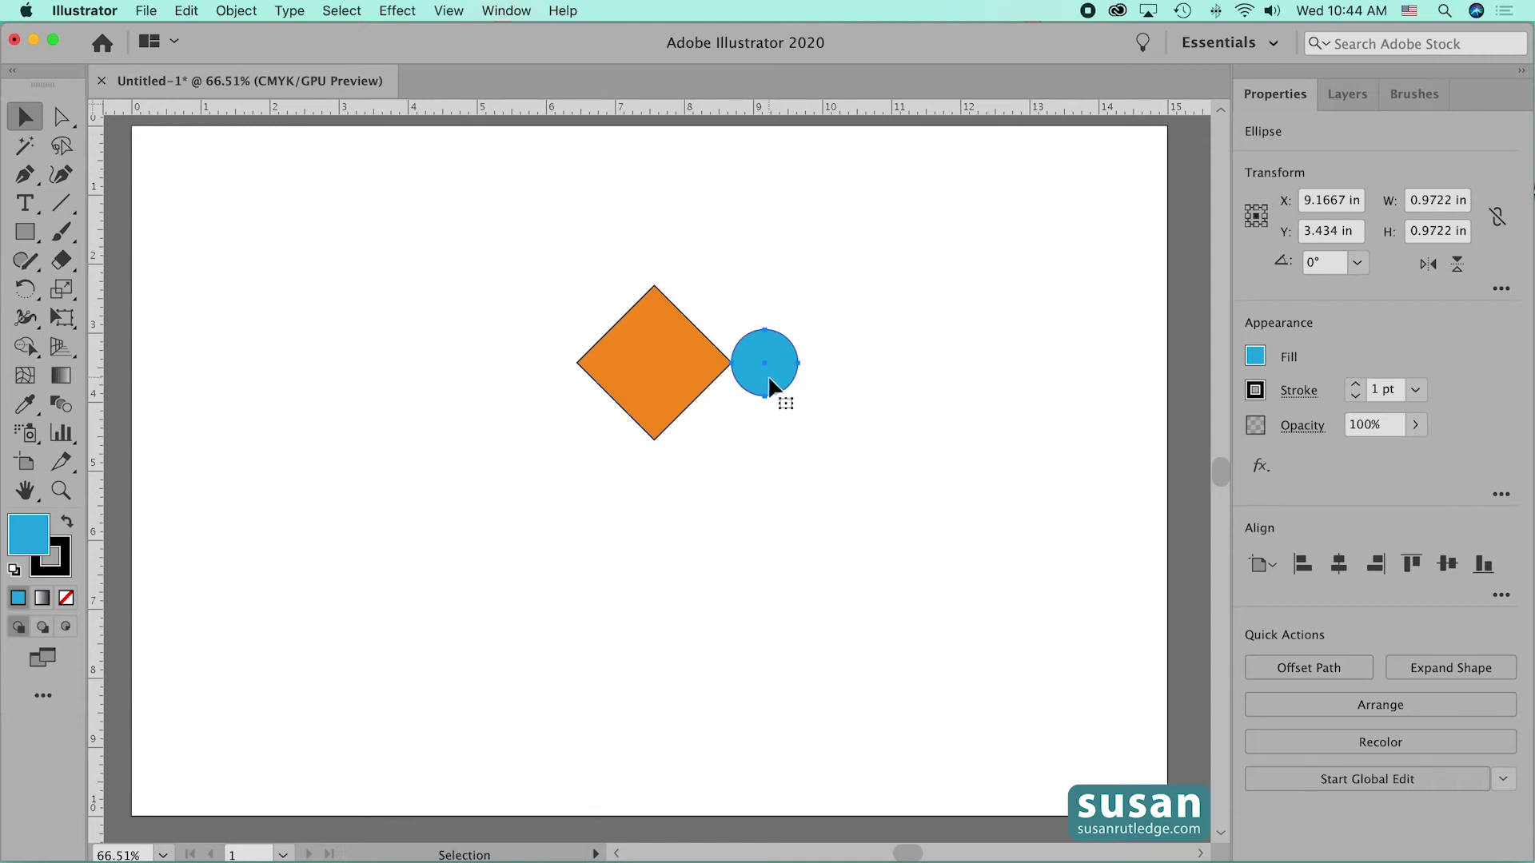
left_click_drag(769, 377, 552, 387)
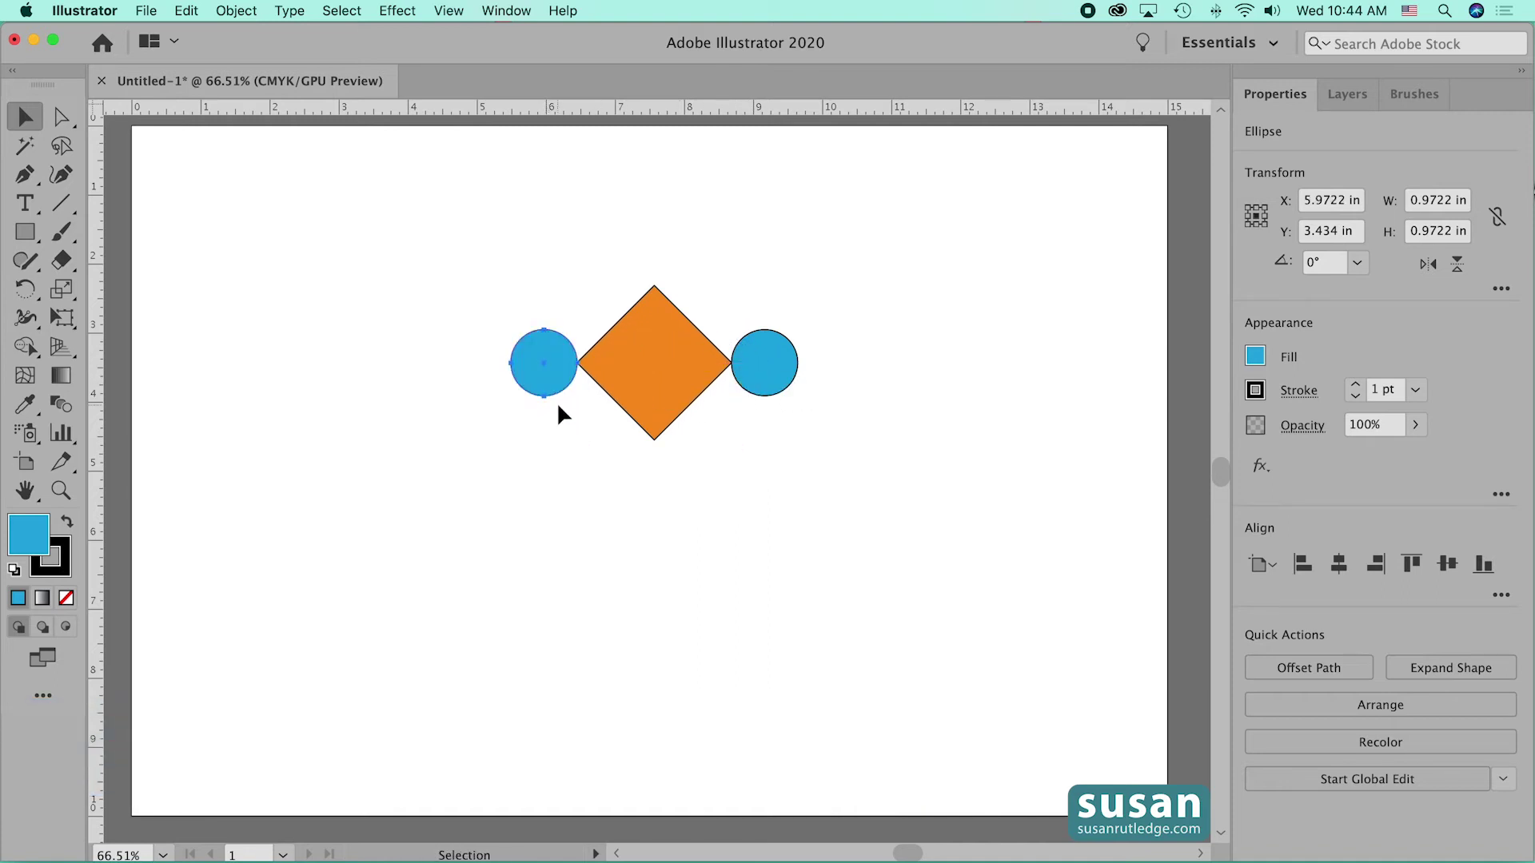
left_click(560, 413)
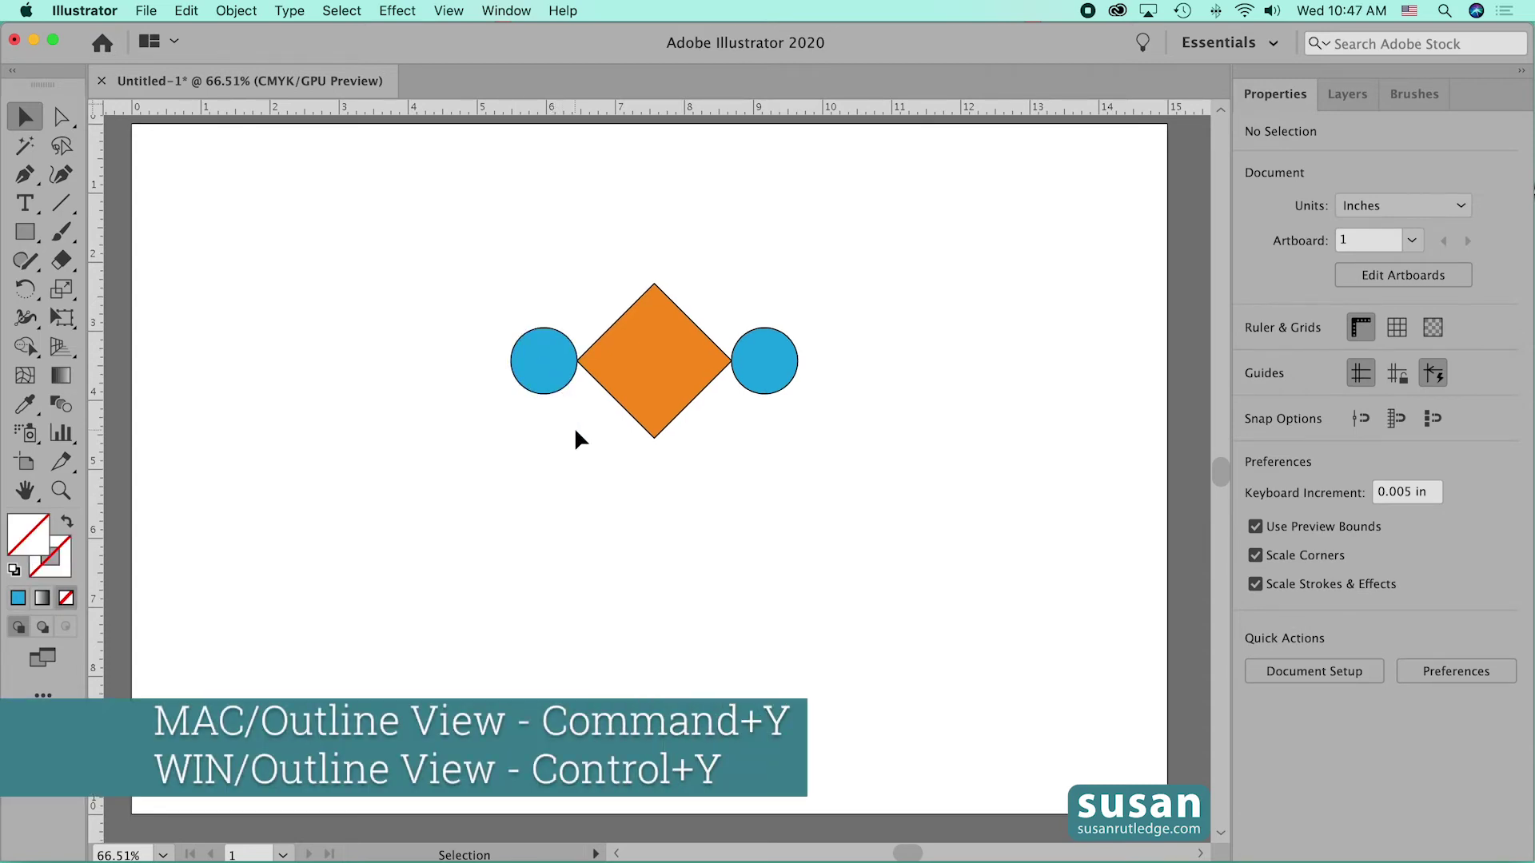
In Outline view, place a horizontal guide at the diamond's top corner and draw a rectangle about 3.19 × 2.25 in spanning between the circles' centers
key("super+y")
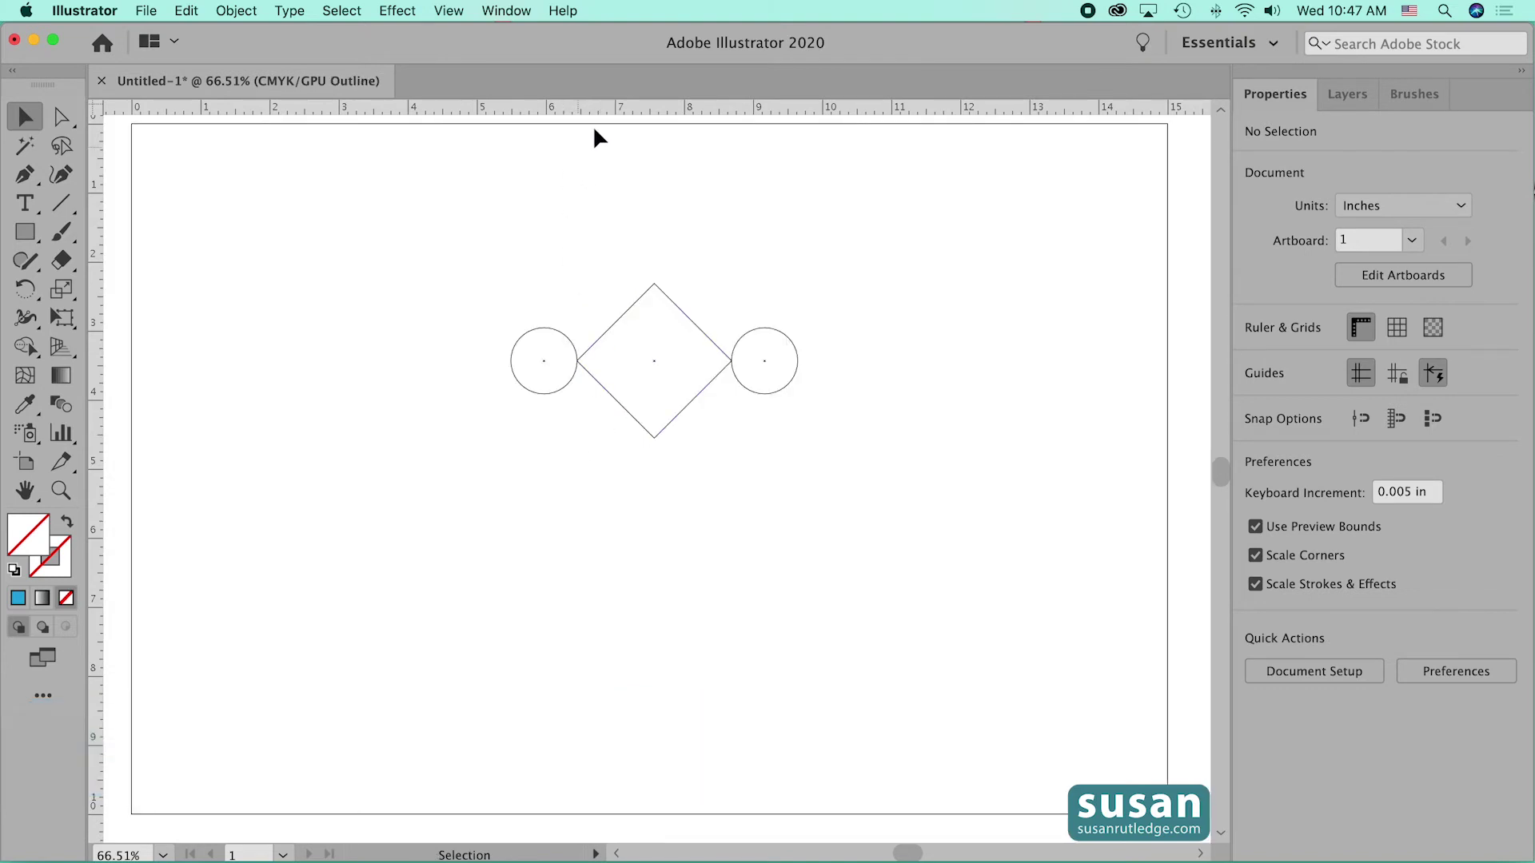
left_click_drag(591, 108, 592, 283)
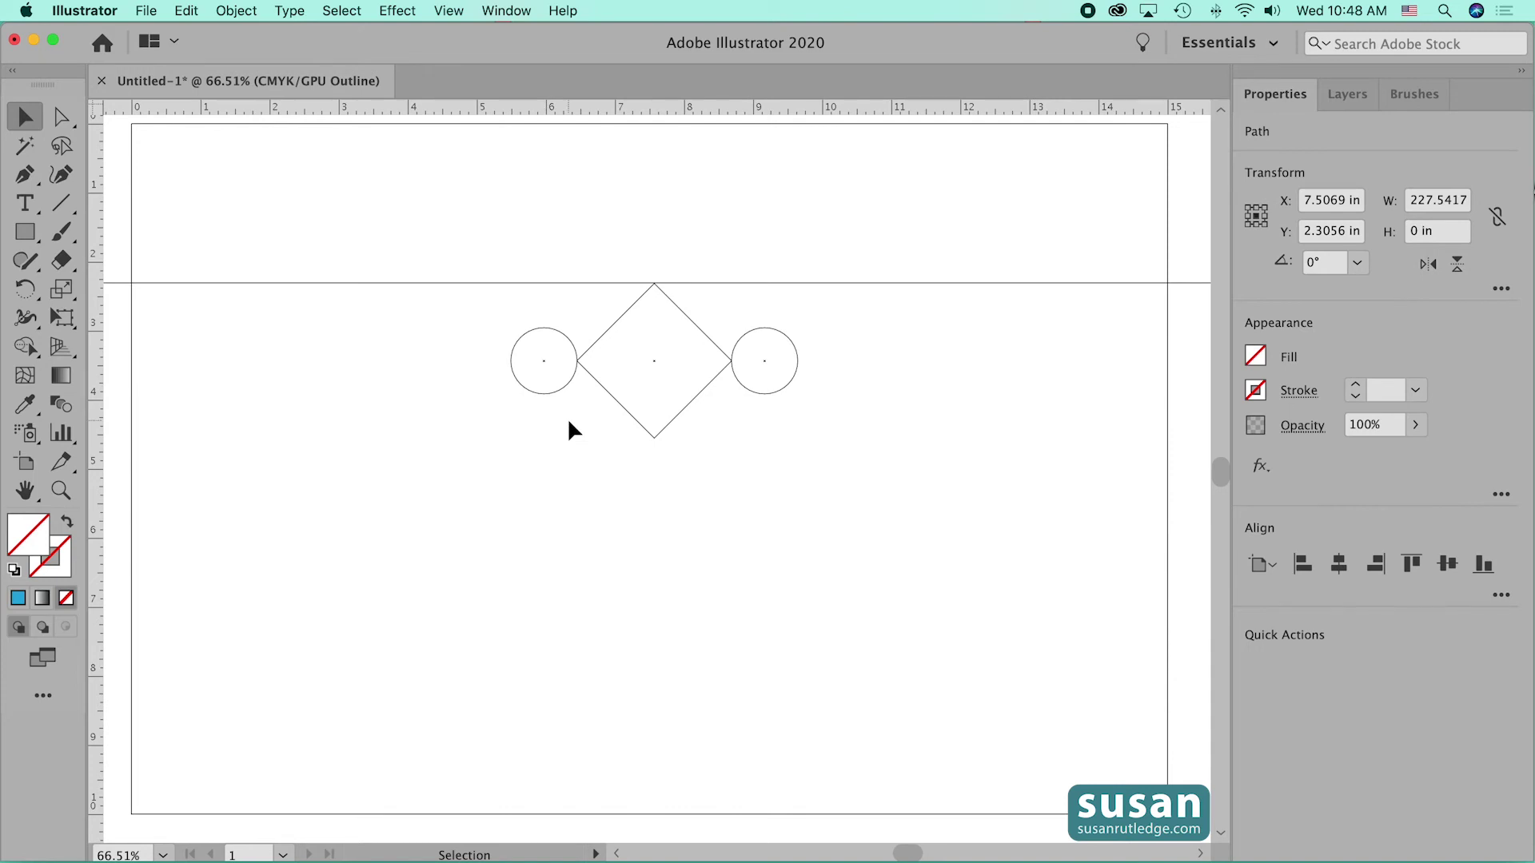
left_click(25, 233)
left_click(102, 232)
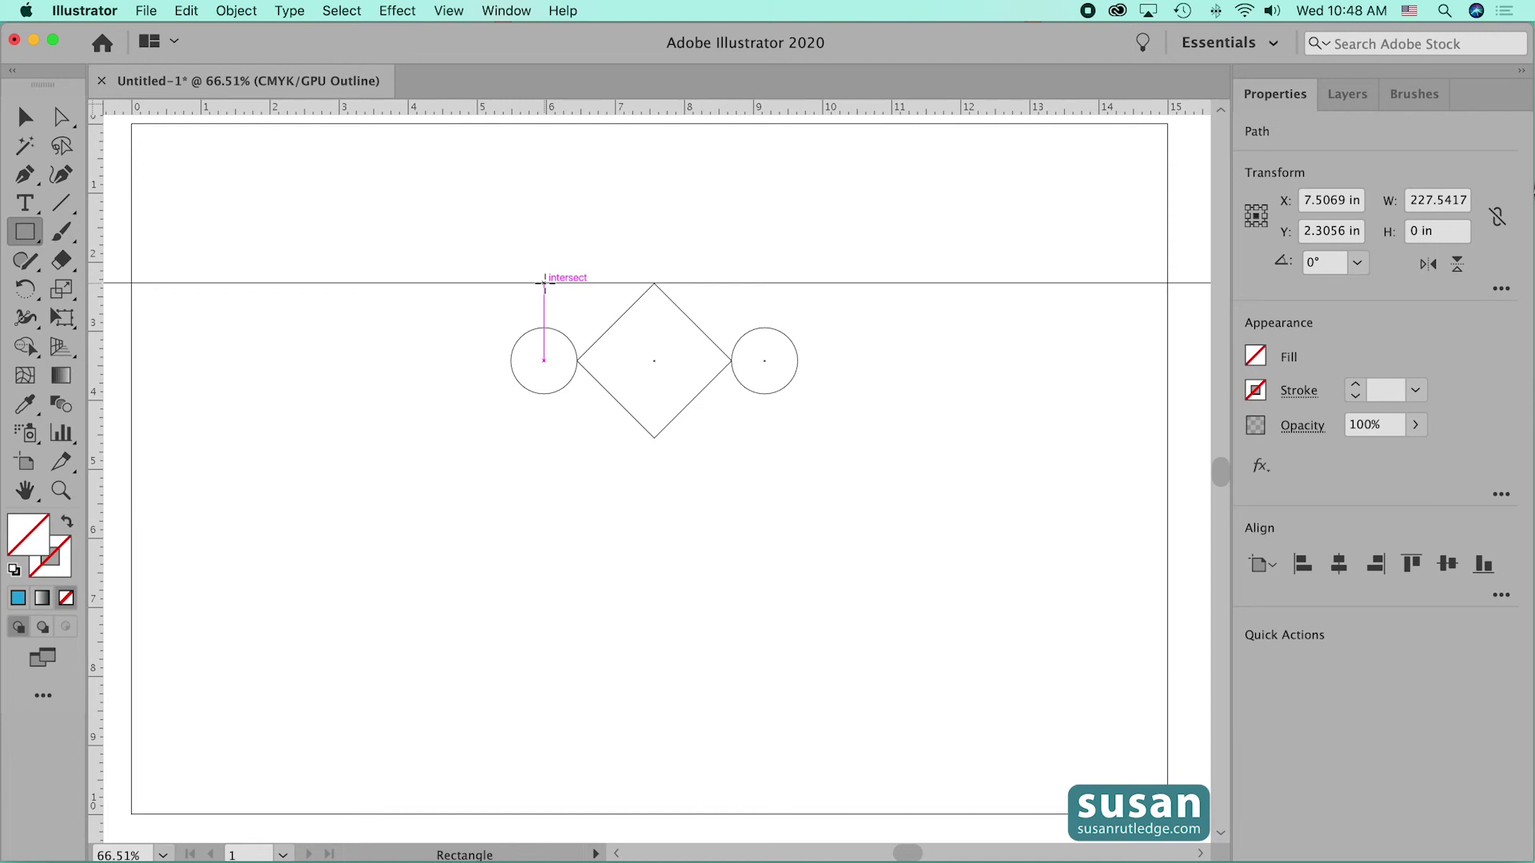
left_click_drag(544, 284, 765, 438)
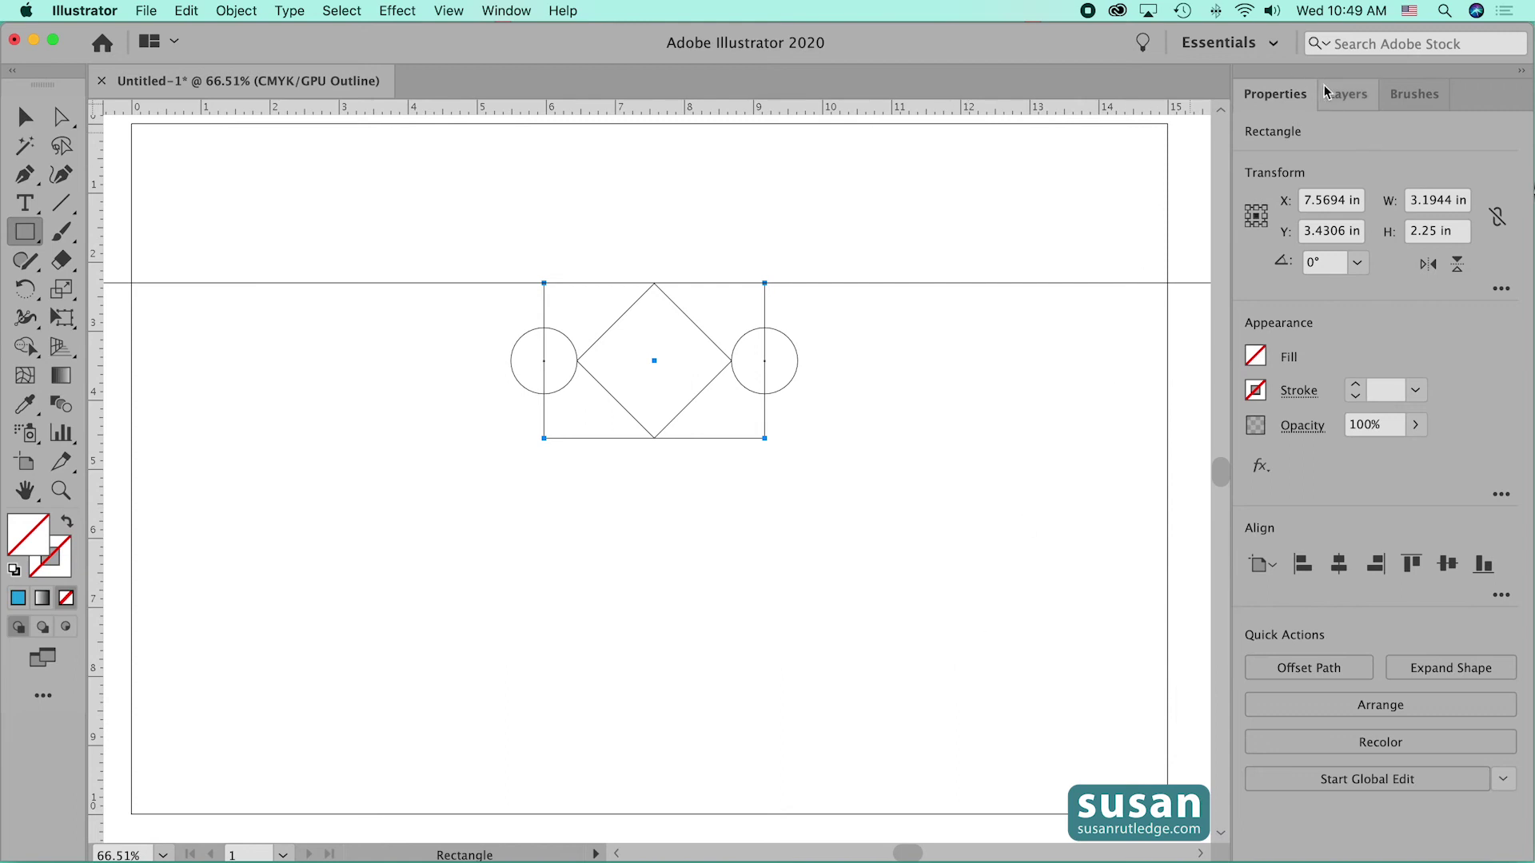
Try moving the bounding rectangle beneath the diamond in Layer 1's object stack, and undo the reordering
left_click(1351, 95)
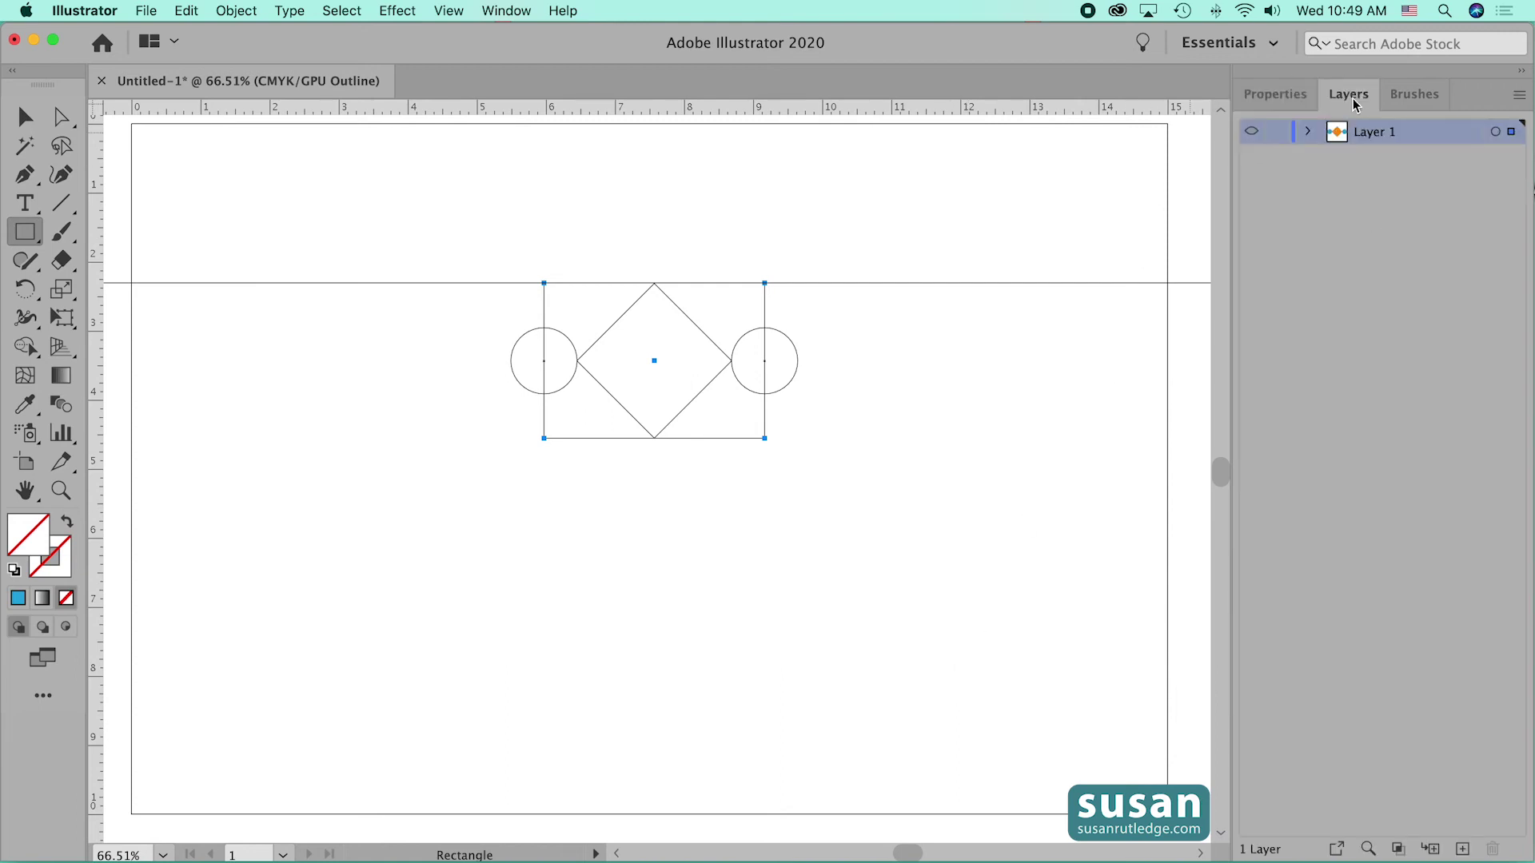
left_click(1309, 135)
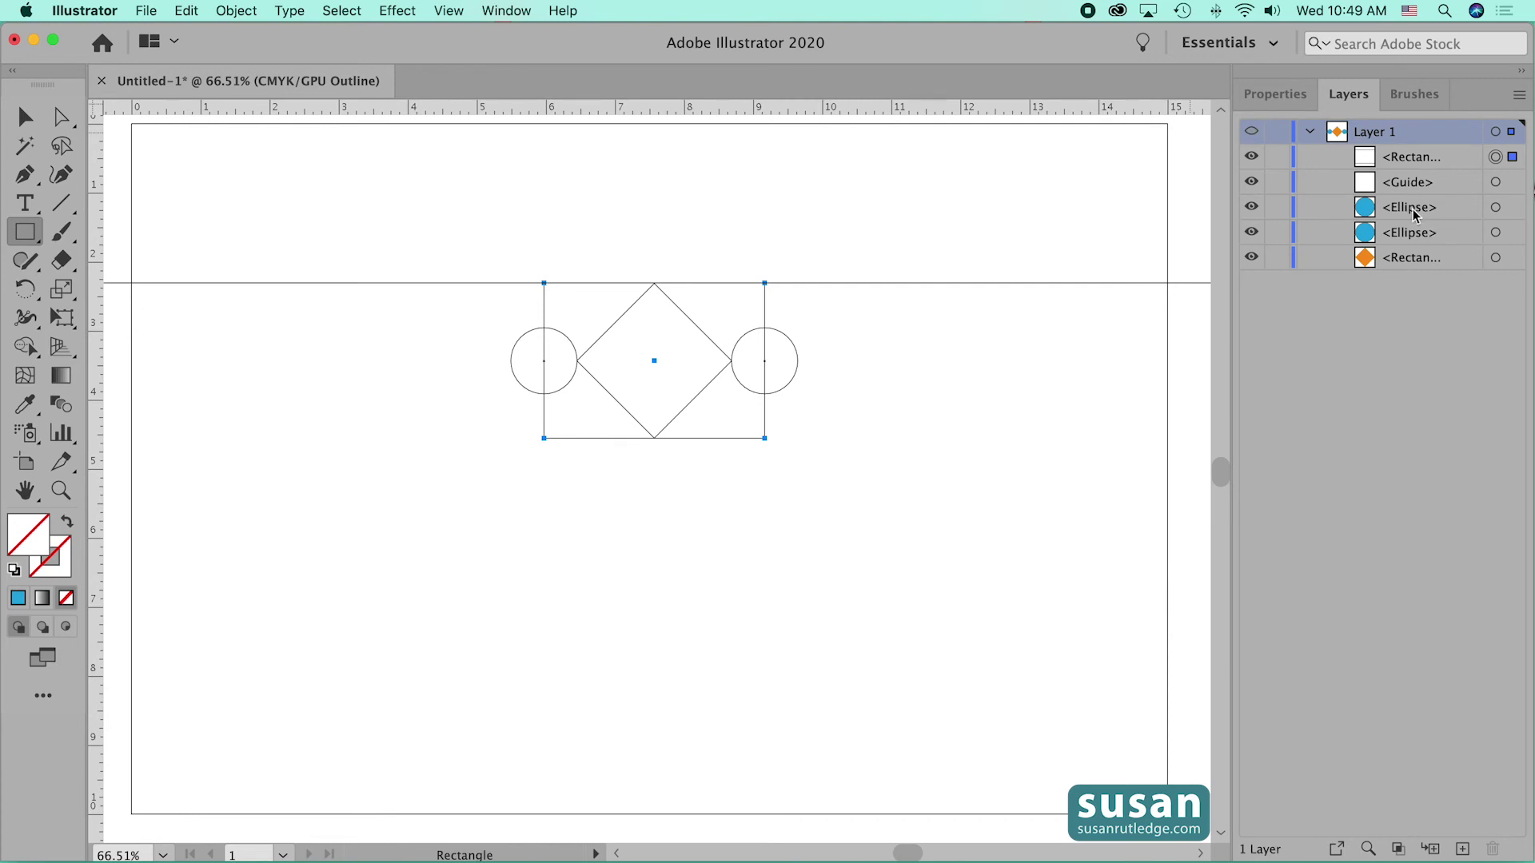
left_click(1410, 160)
left_click_drag(1410, 163, 1407, 271)
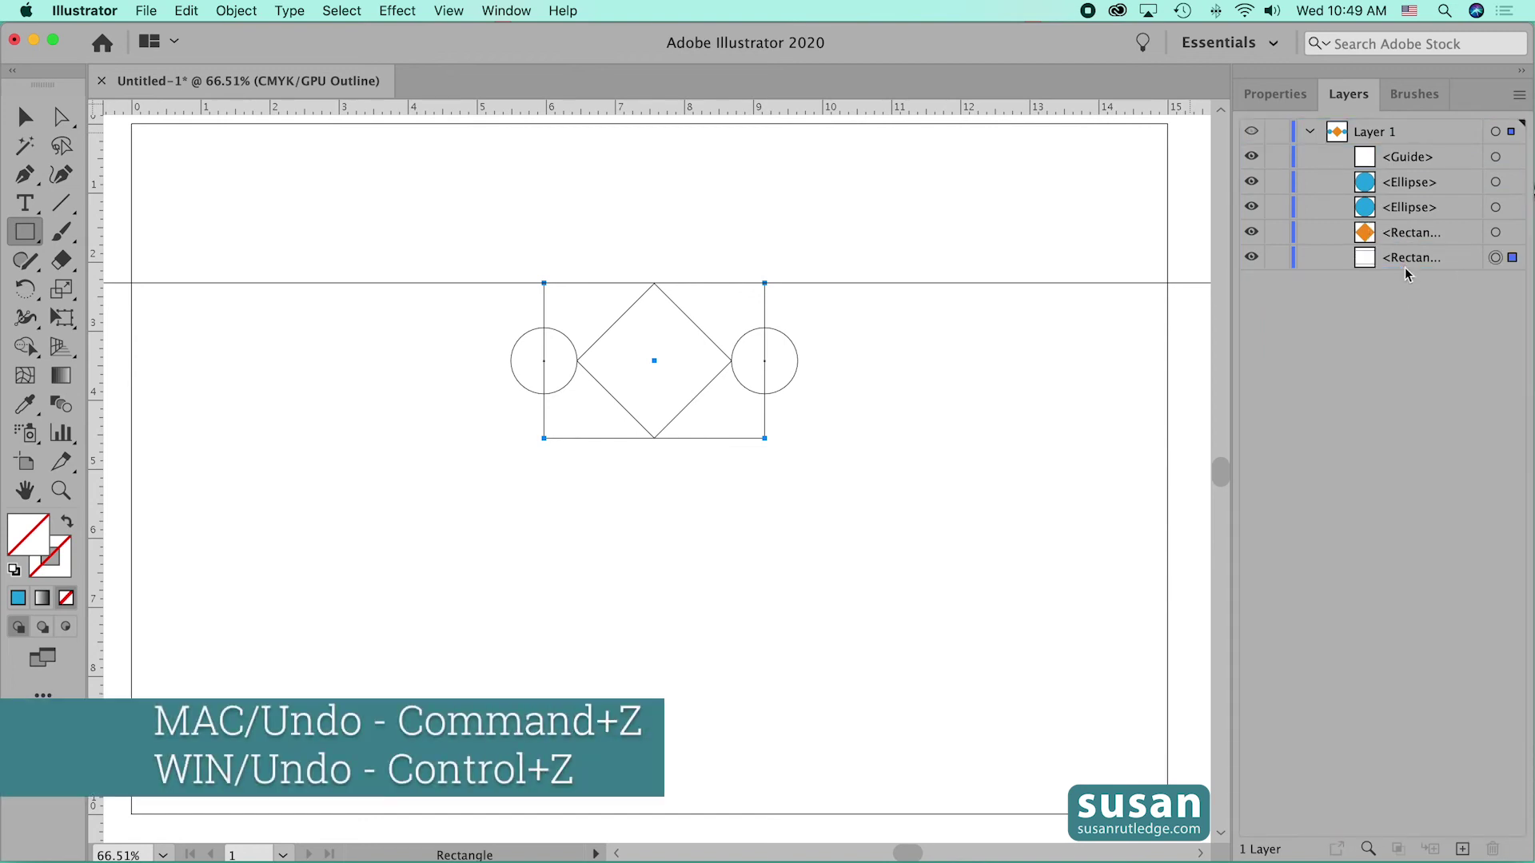
key("super+z")
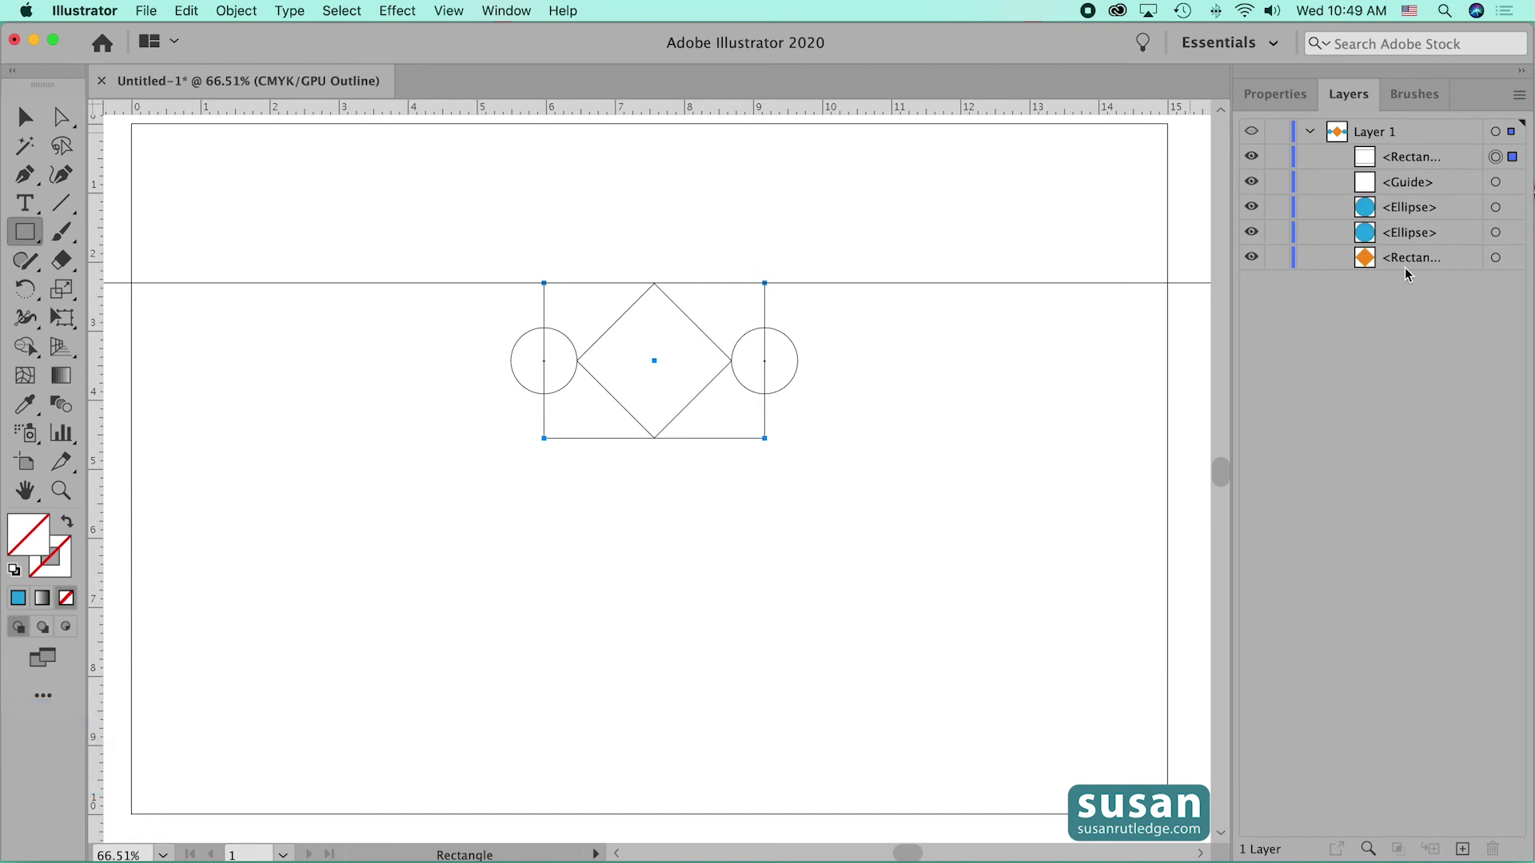
Try the Send to Back command on the bounding rectangle and undo it
left_click(238, 13)
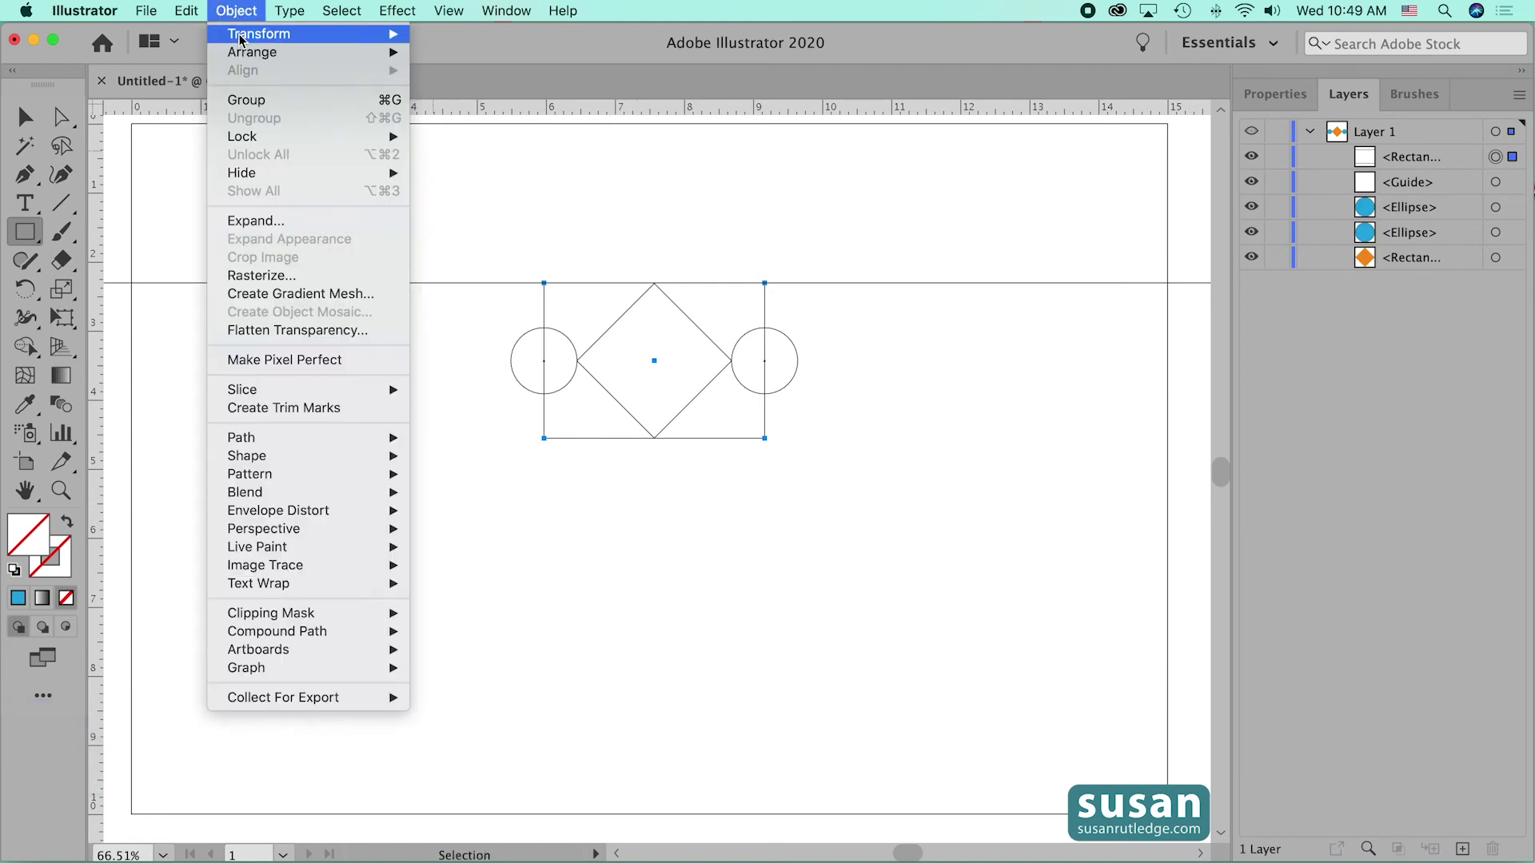
mouse_move(242, 51)
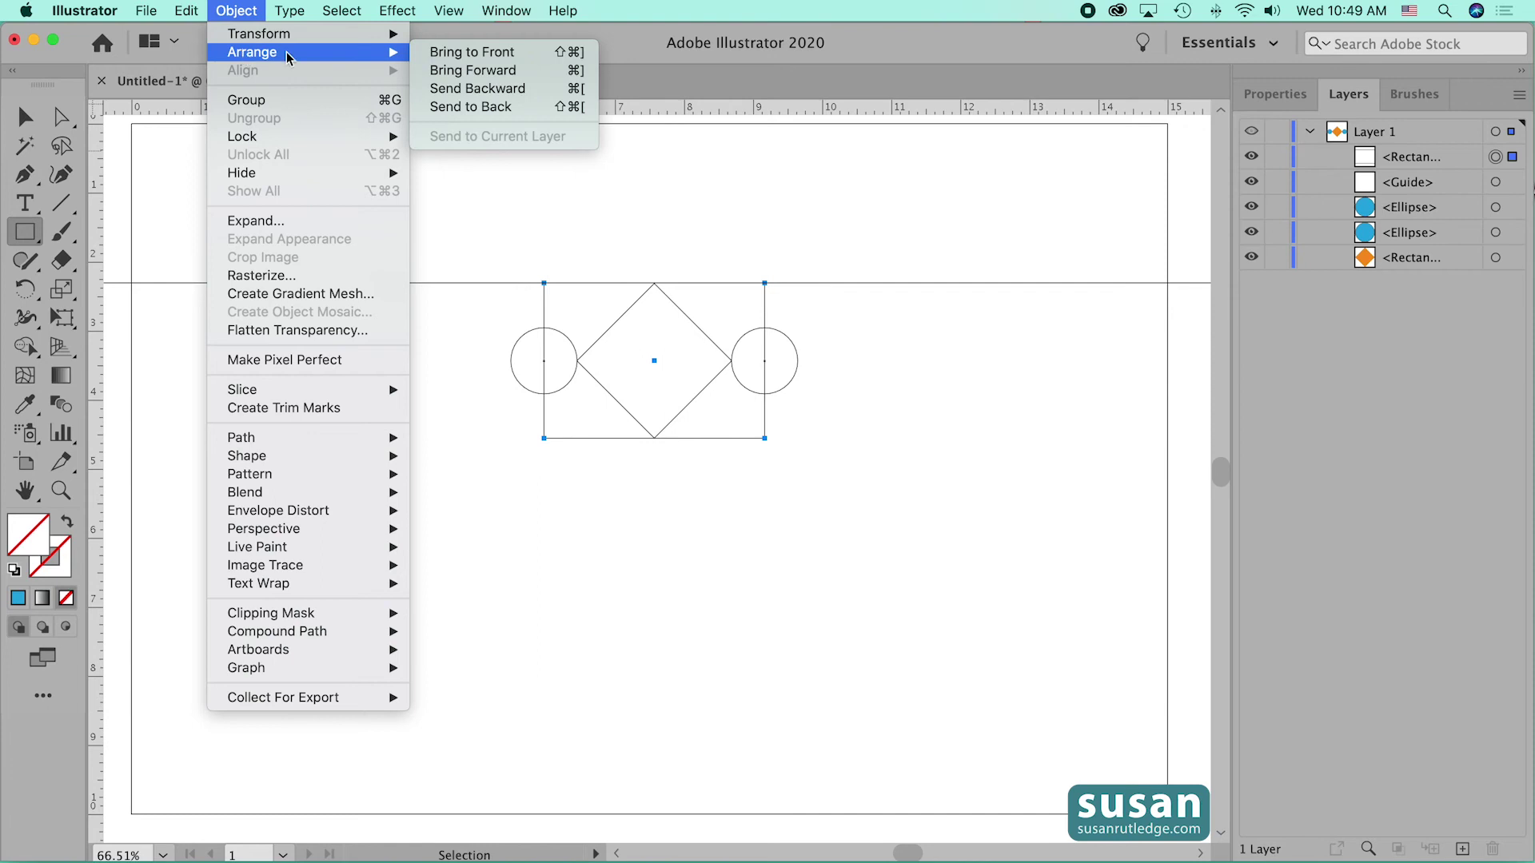
left_click(461, 109)
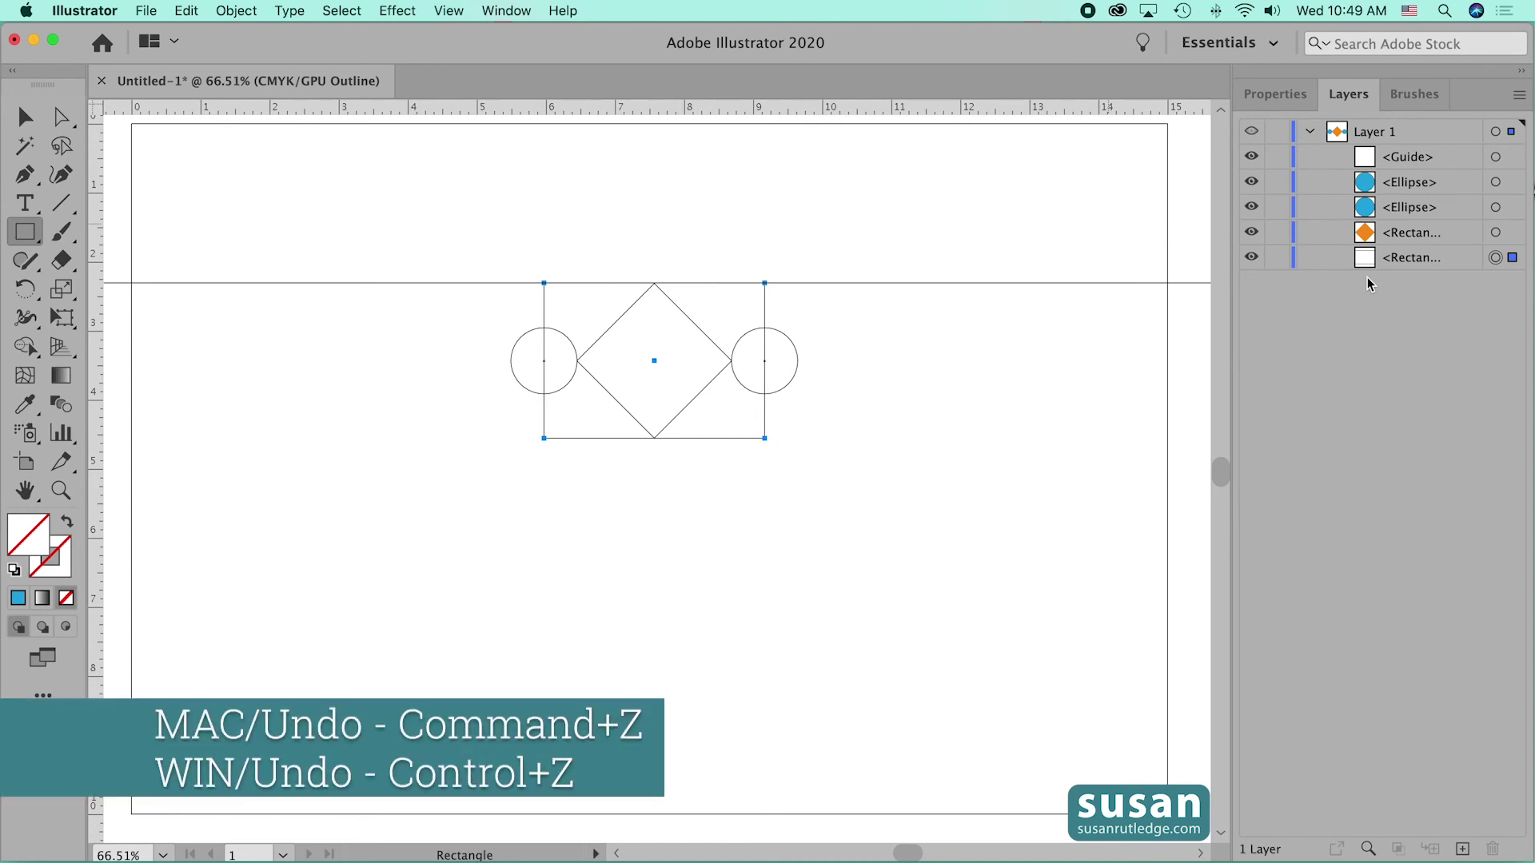
key("super+z")
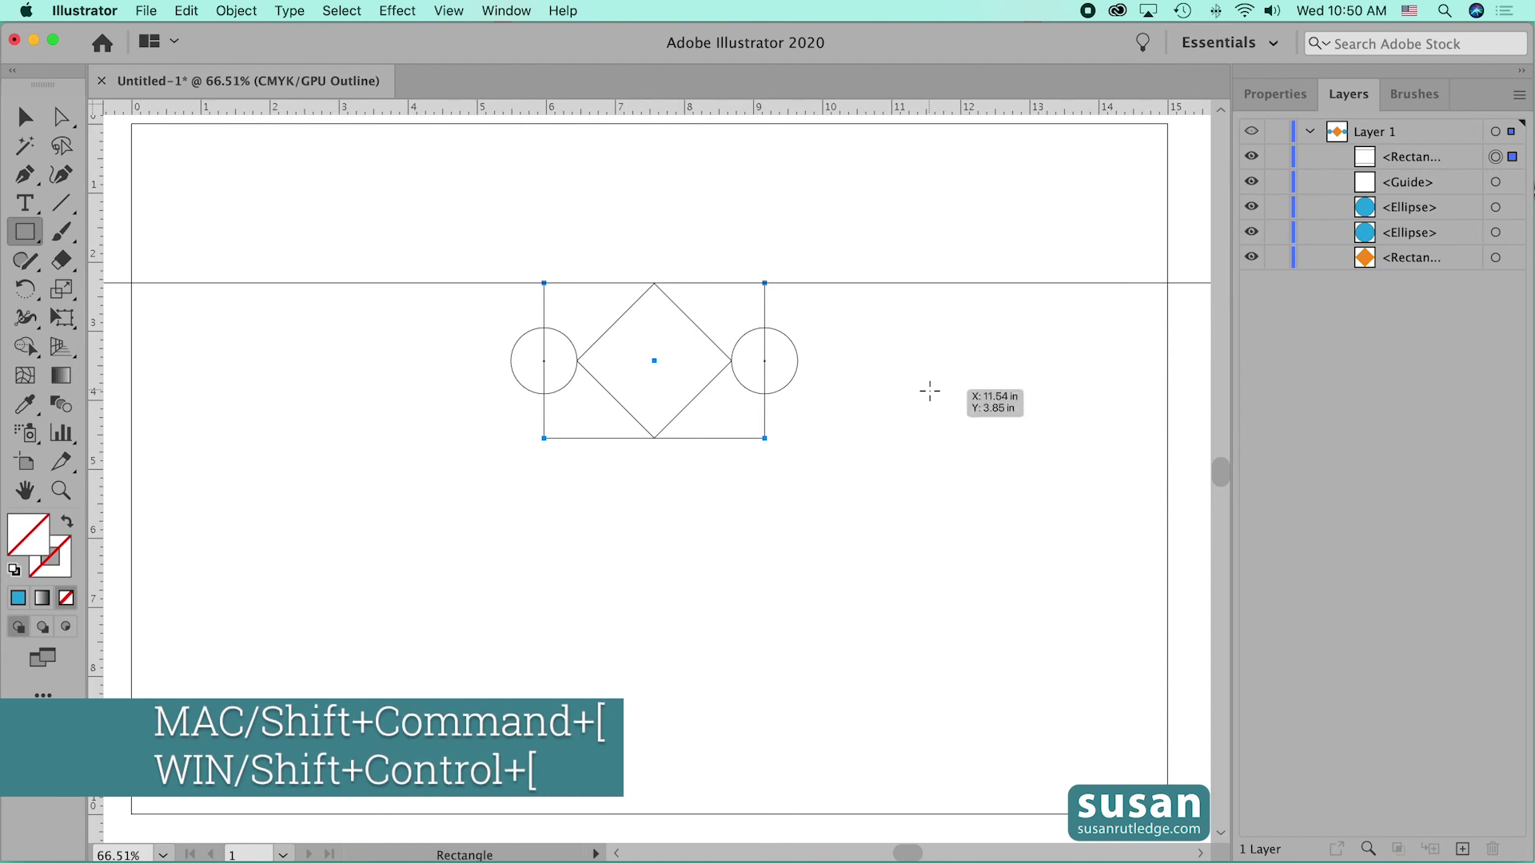
Send the bounding rectangle behind the diamond and circles, and delete the horizontal guide
key("shift+super+bracketleft")
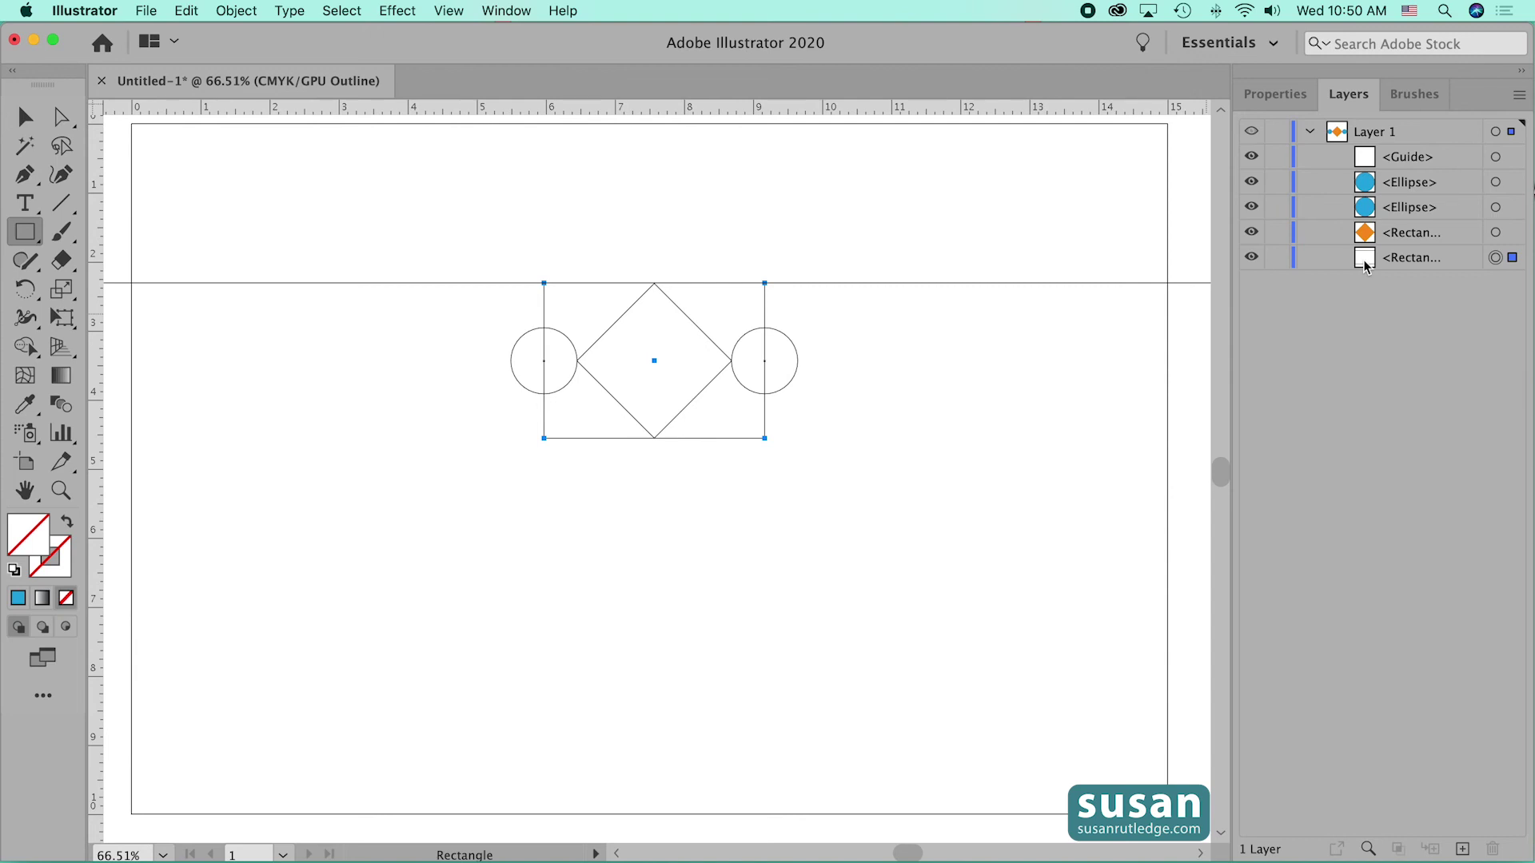
key("v")
left_click_drag(371, 307, 372, 307)
key("Delete")
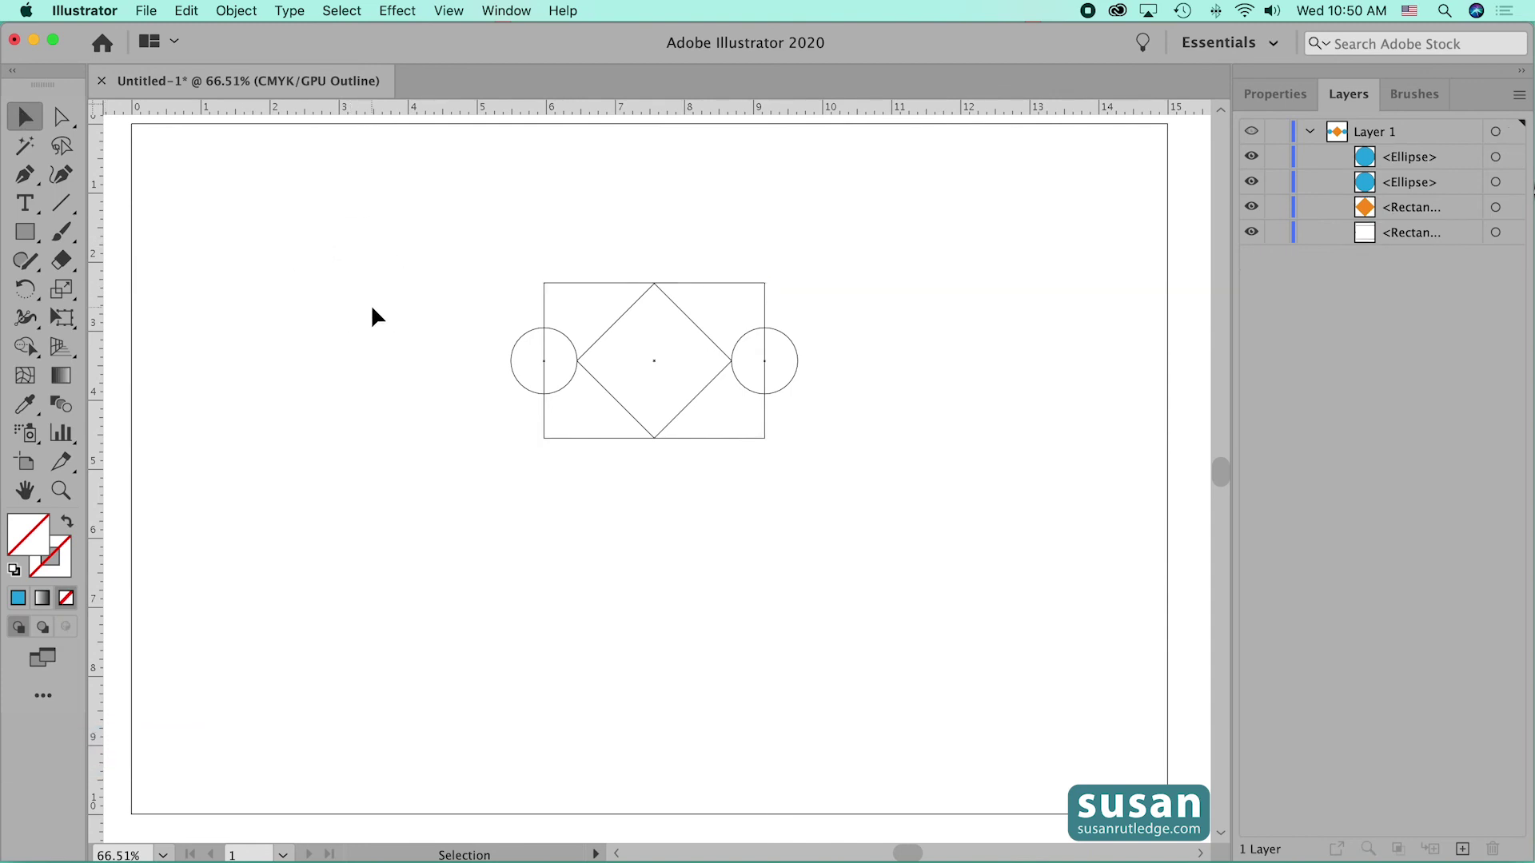
Group the bounding rectangle, diamond and both circles, and return the artwork to Preview mode
left_click_drag(506, 259, 833, 481)
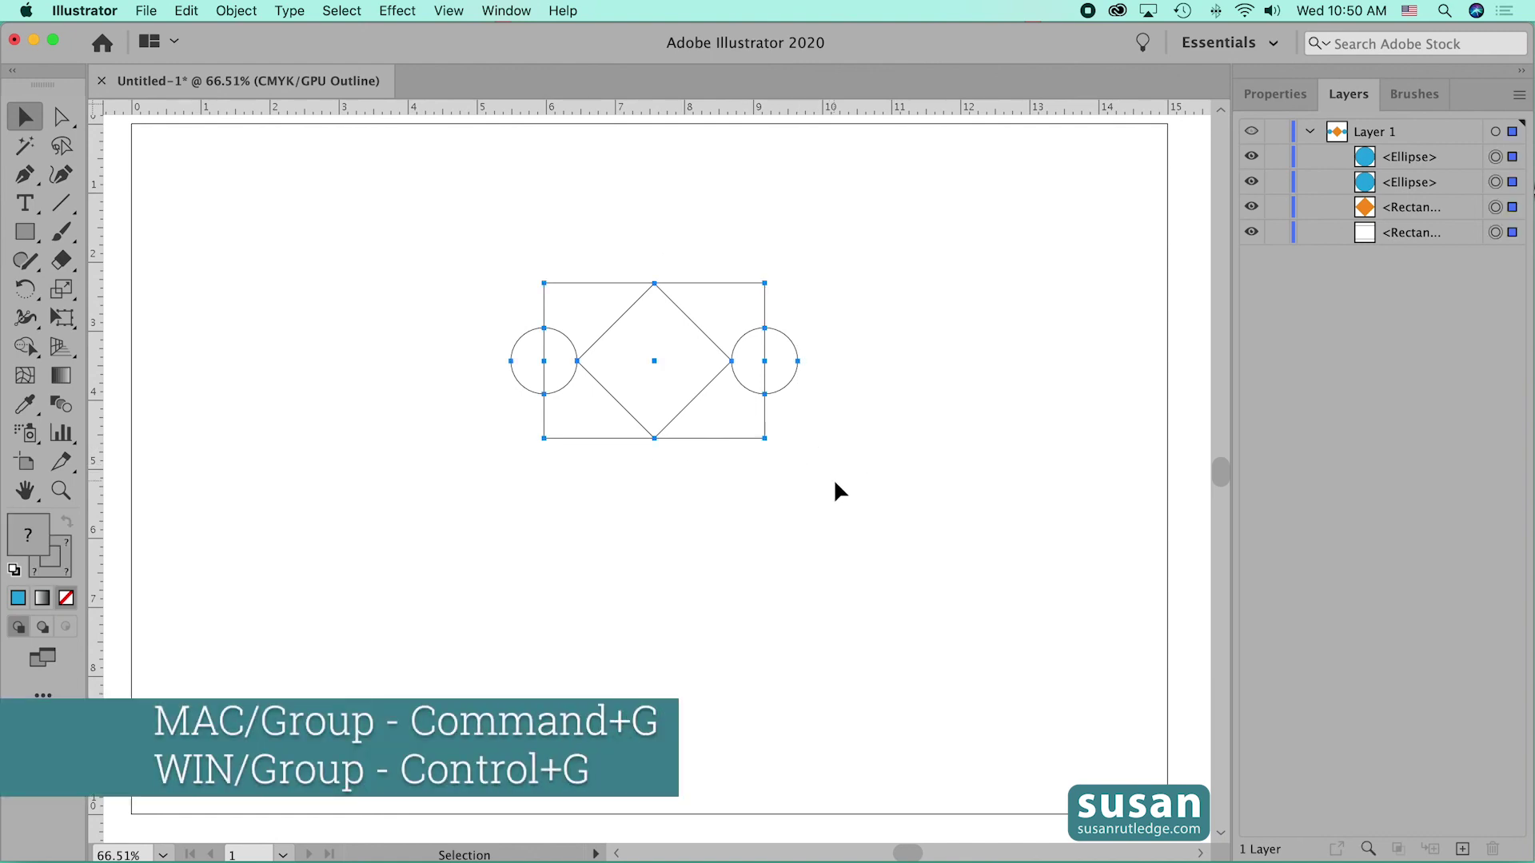
key("super+g")
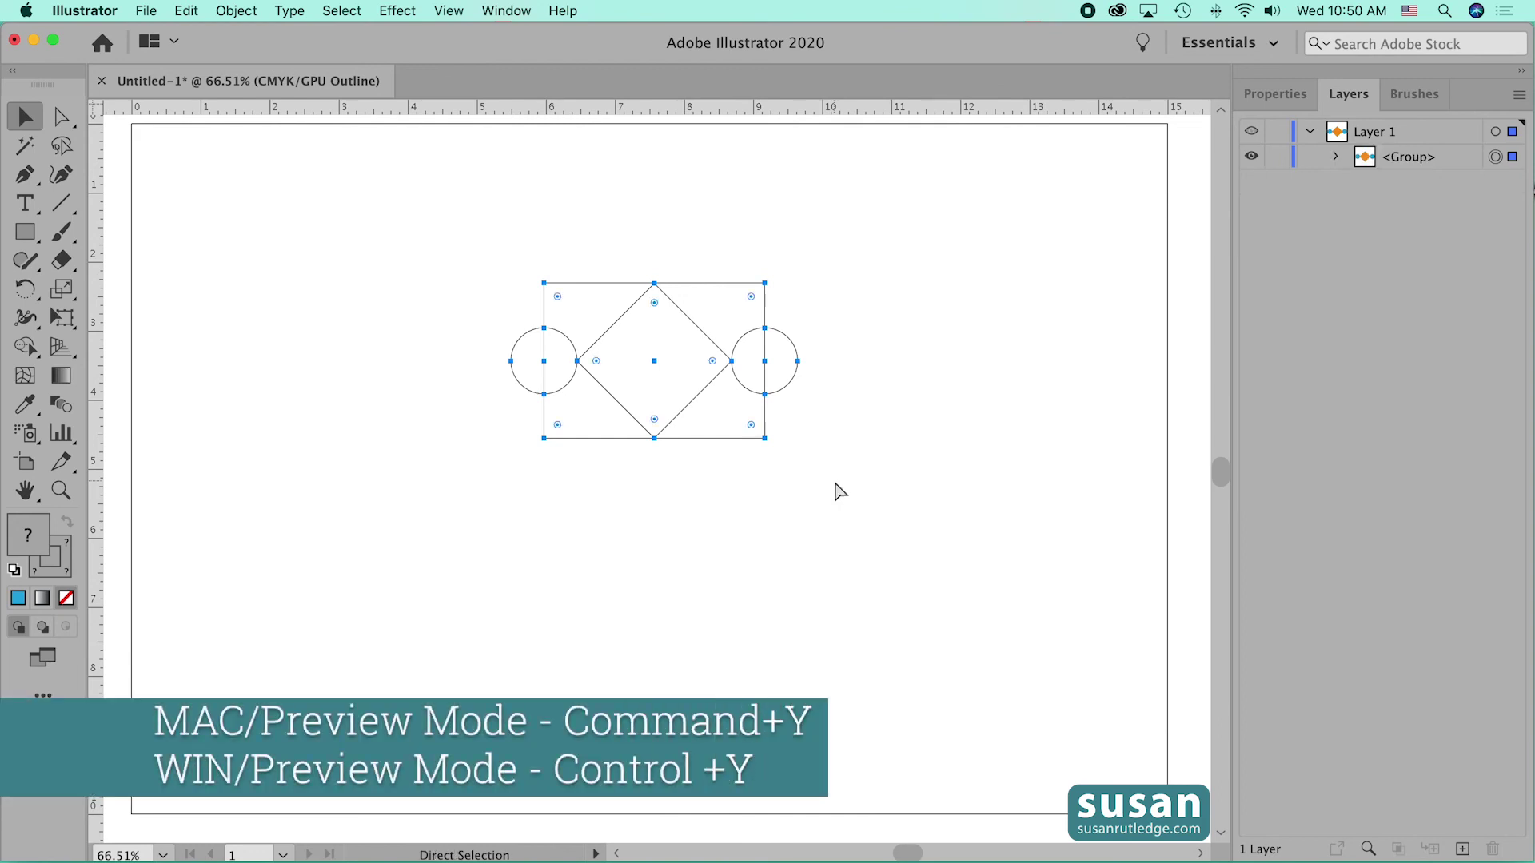
key("super+y")
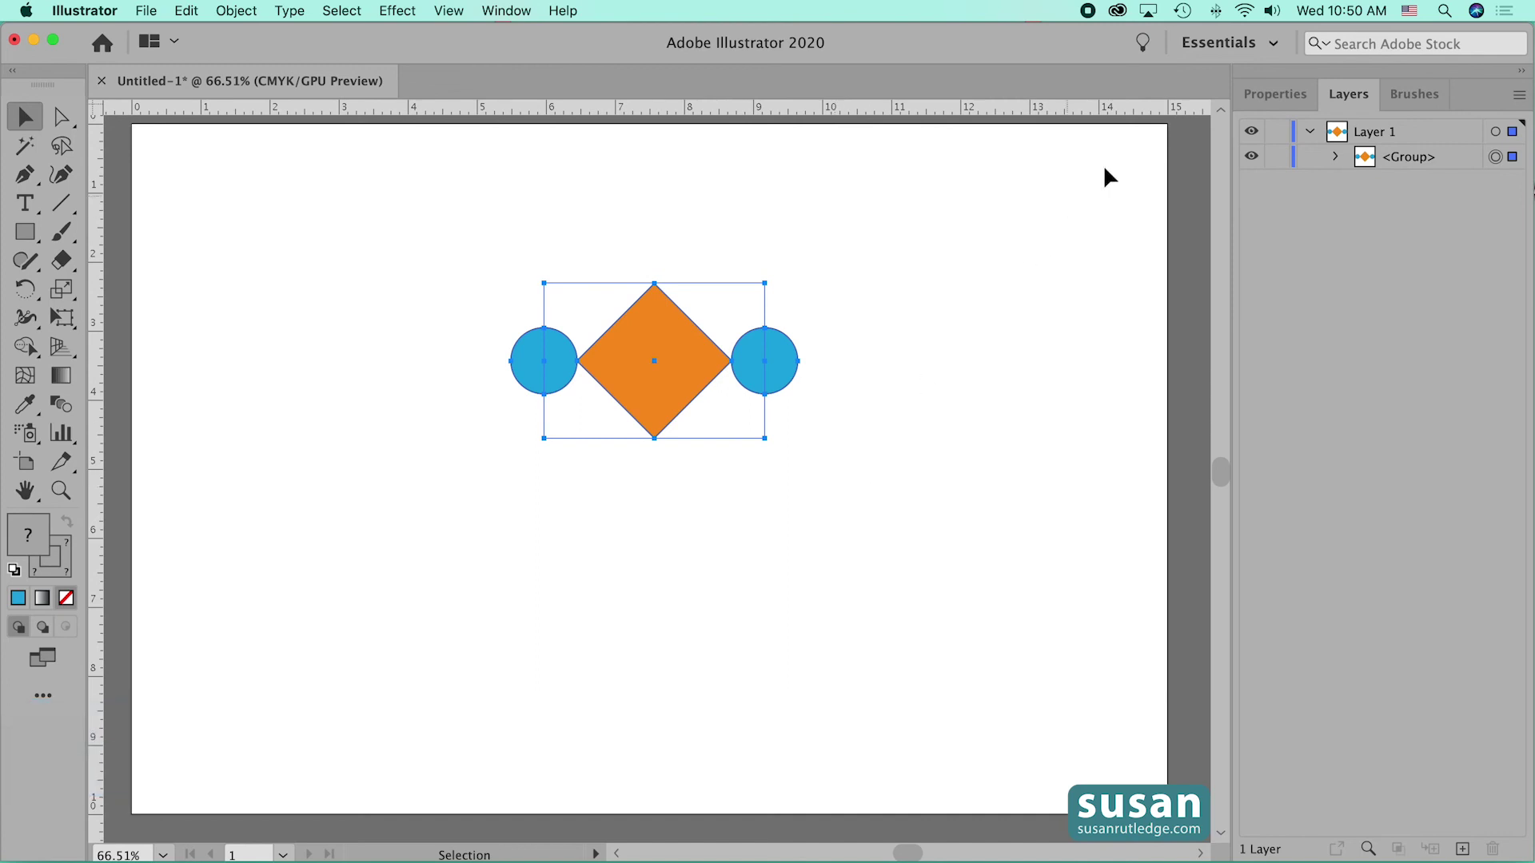
Create a pattern brush named "Diamond Circle 2" from the bounded diamond-circle group, keeping the default options
left_click(1406, 96)
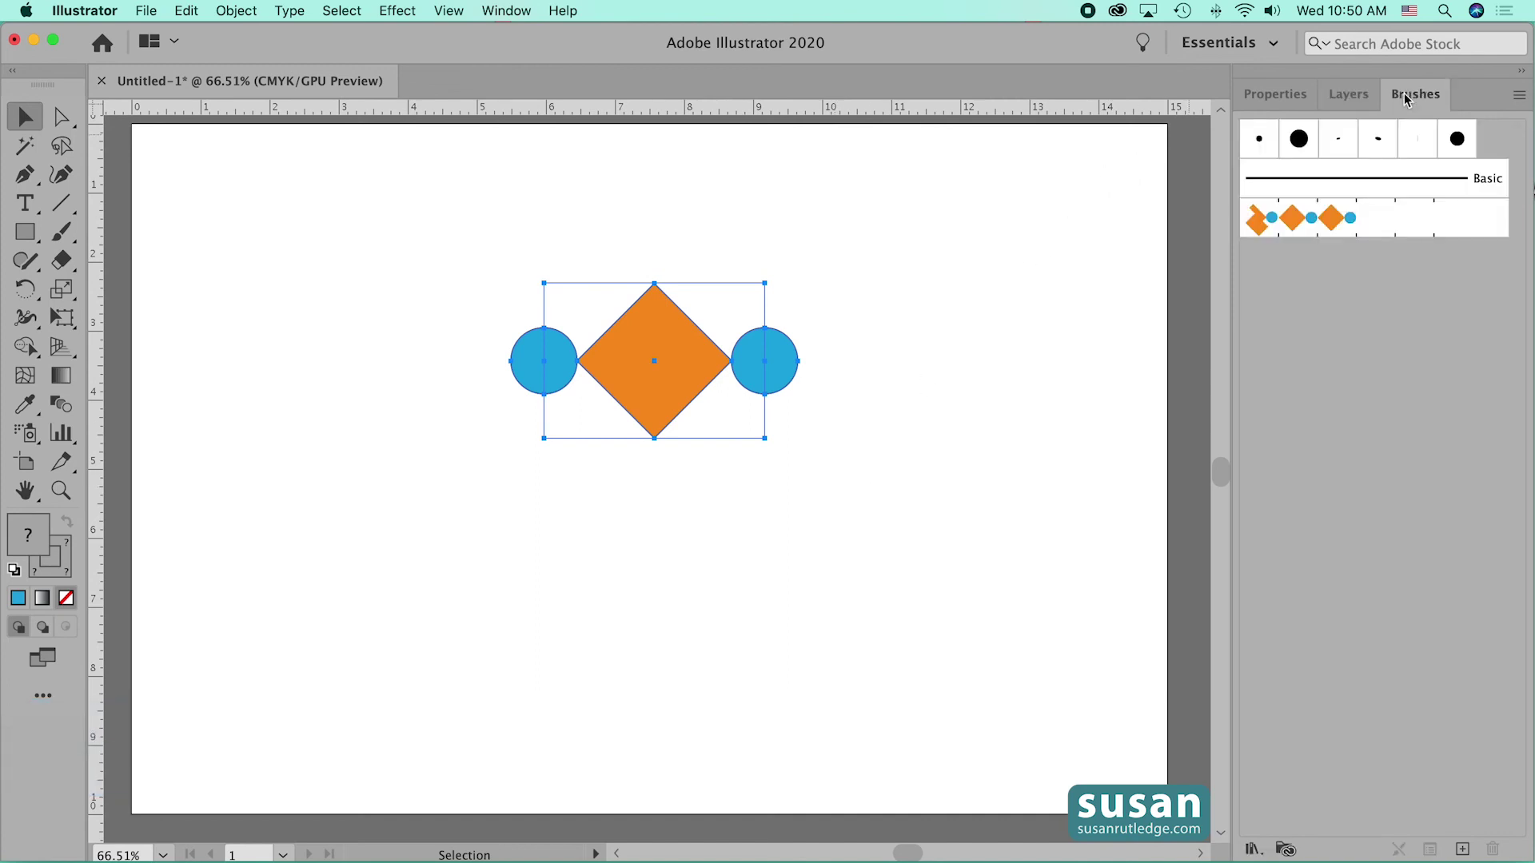
mouse_move(654, 381)
left_mouse_down()
mouse_move(709, 398)
mouse_move(1114, 343)
mouse_move(1306, 280)
left_mouse_up()
left_click(366, 496)
left_click(573, 550)
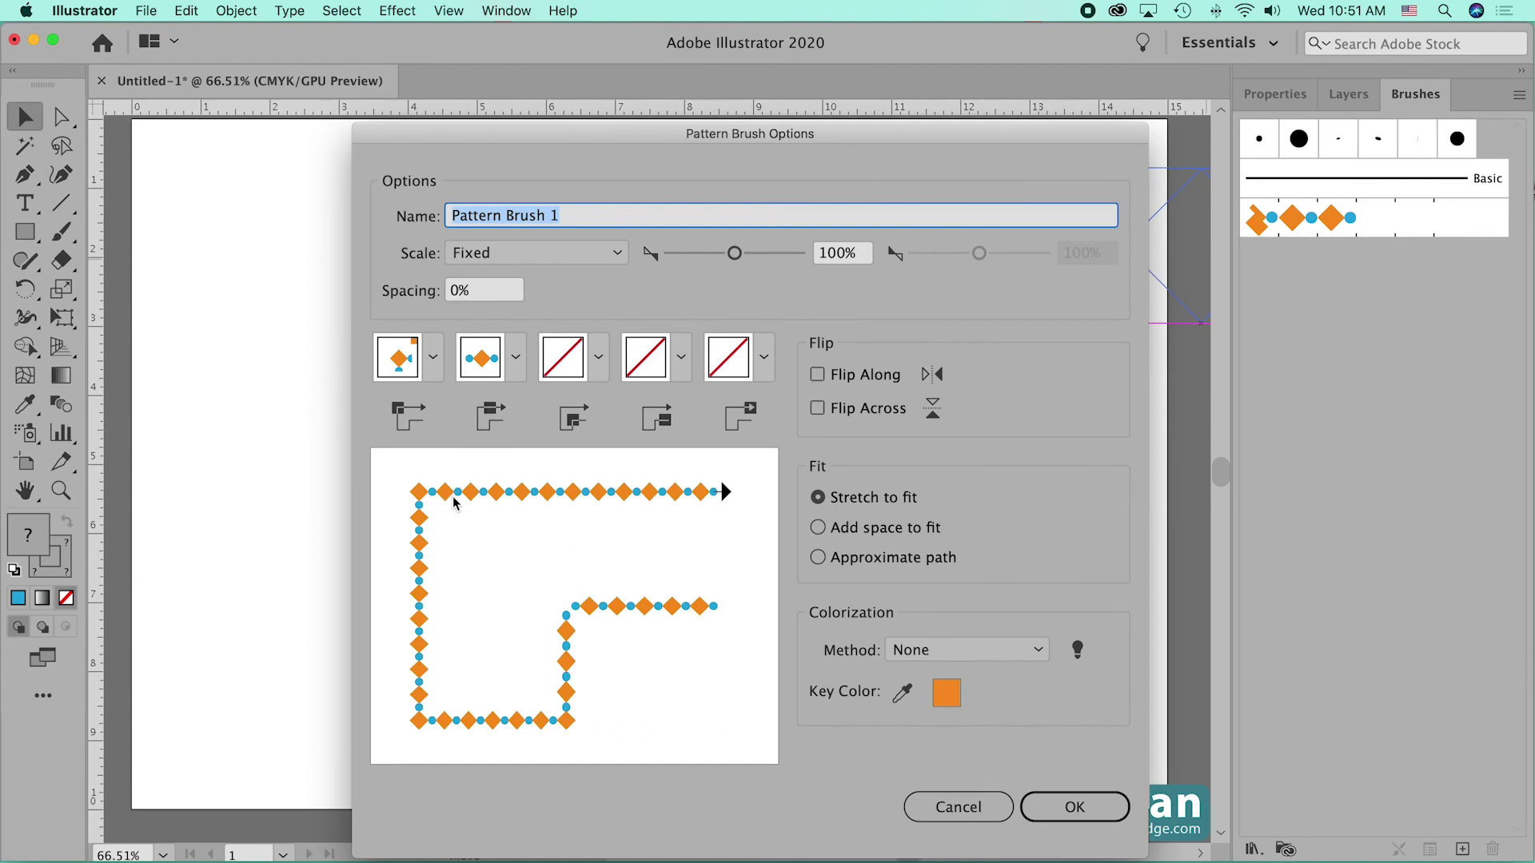
key("BackSpace")
type("Diamond Circle 2")
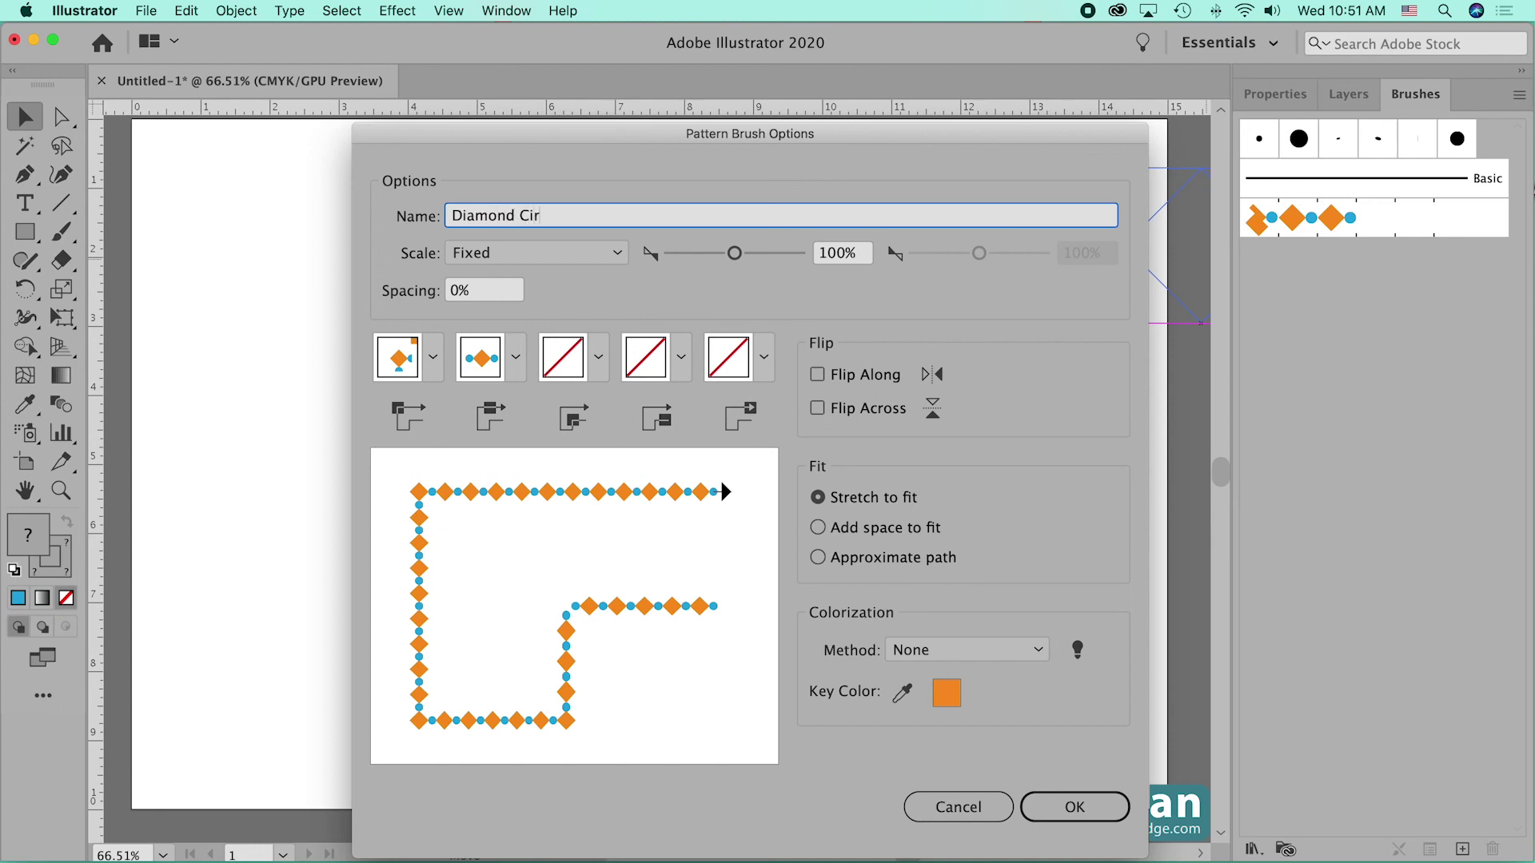
left_click(1075, 808)
Move the diamond-circle group to the artboard's upper-left corner and draw a large unfilled rectangle on the artboard's right half
mouse_move(614, 374)
left_mouse_down()
mouse_move(377, 298)
mouse_move(231, 228)
left_mouse_up()
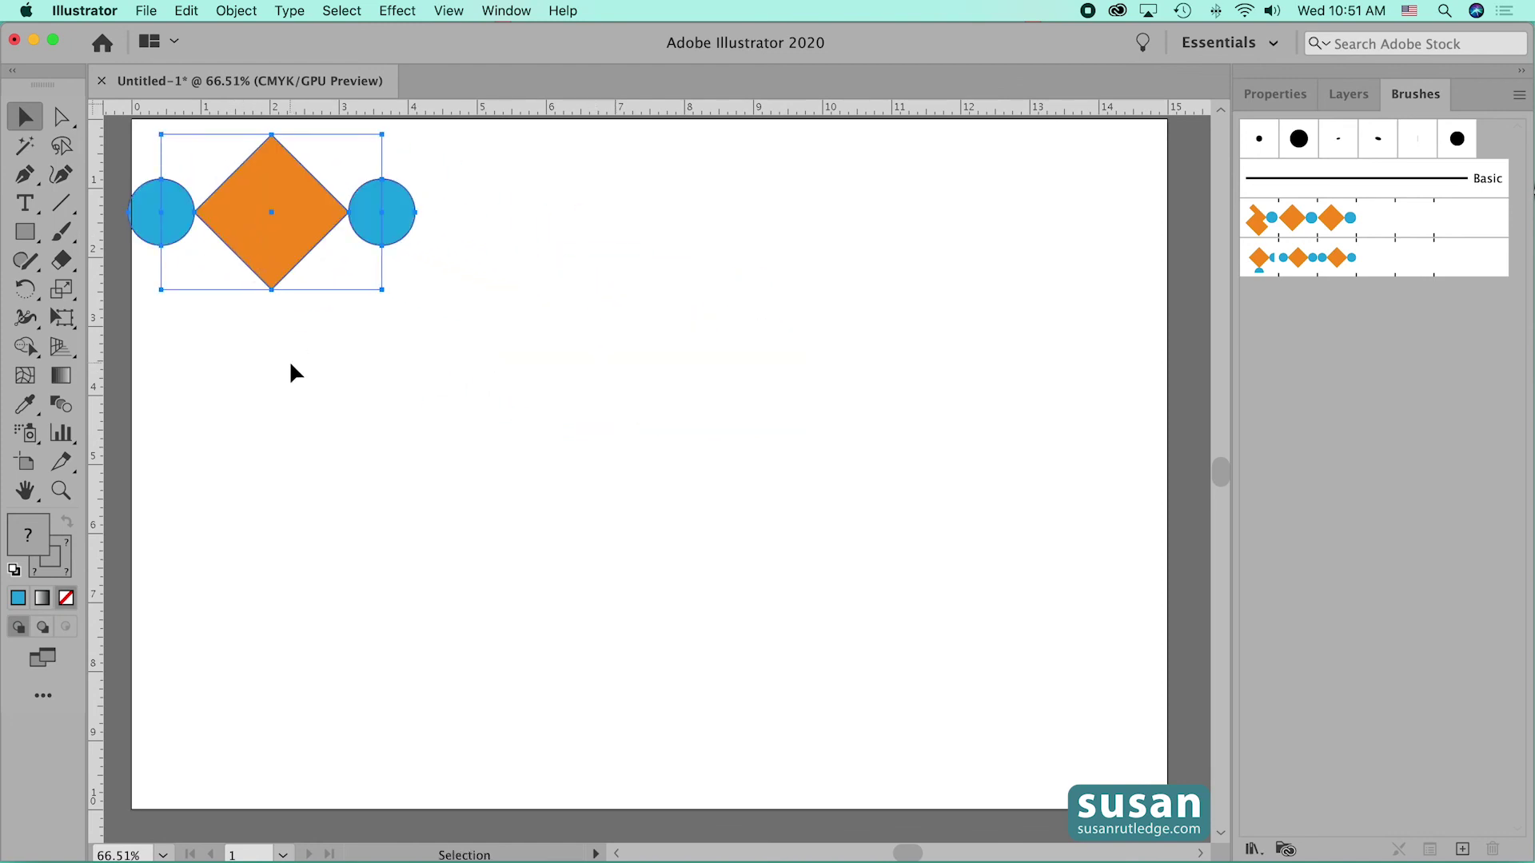
left_click(289, 359)
left_click_drag(25, 232, 103, 230)
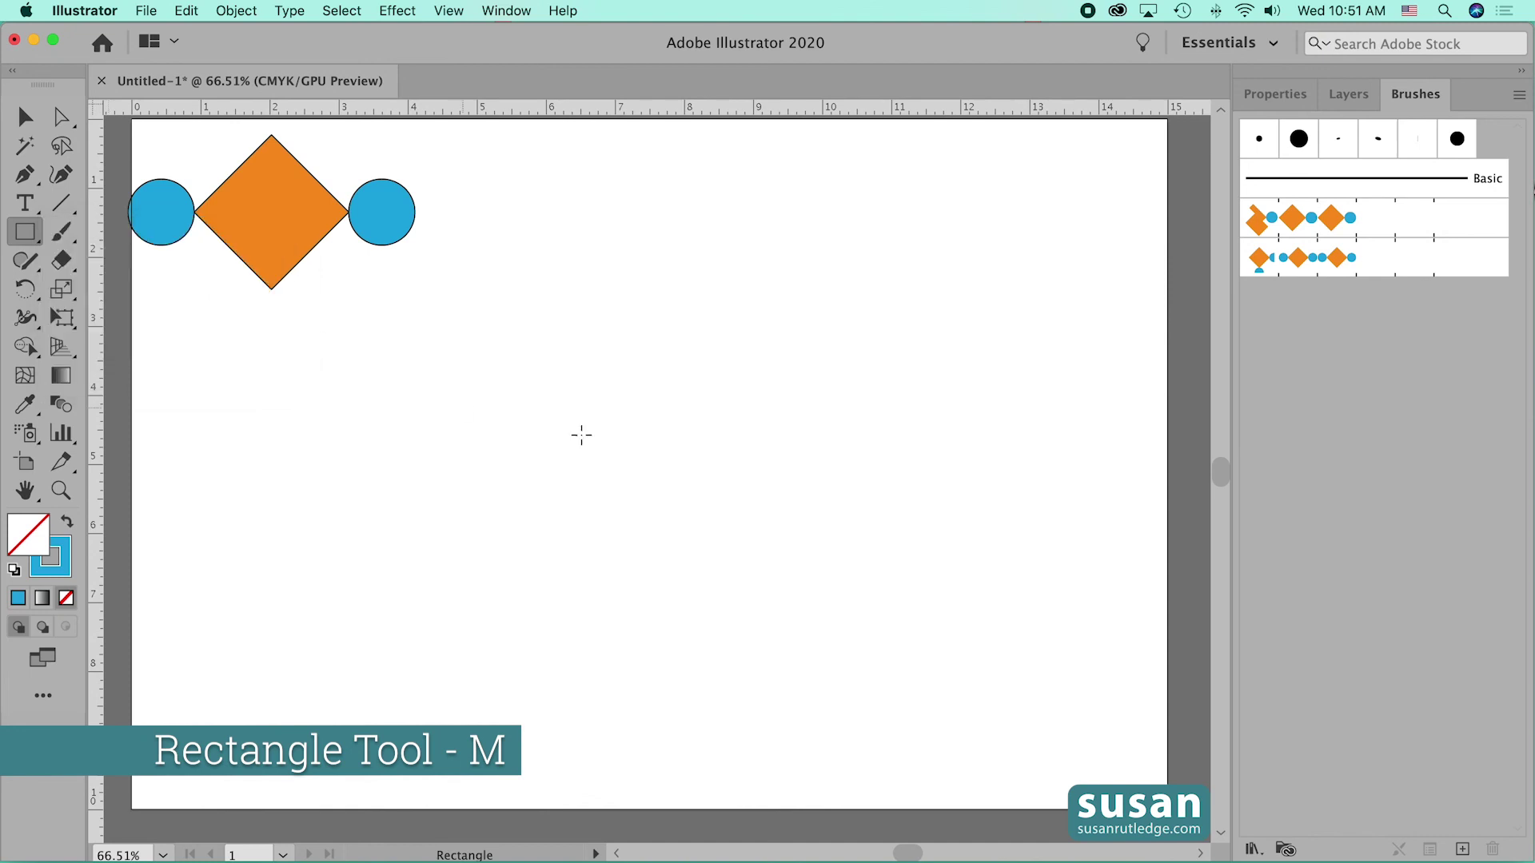
mouse_move(530, 175)
left_mouse_down()
mouse_move(627, 212)
mouse_move(1011, 676)
mouse_move(1029, 725)
left_mouse_up()
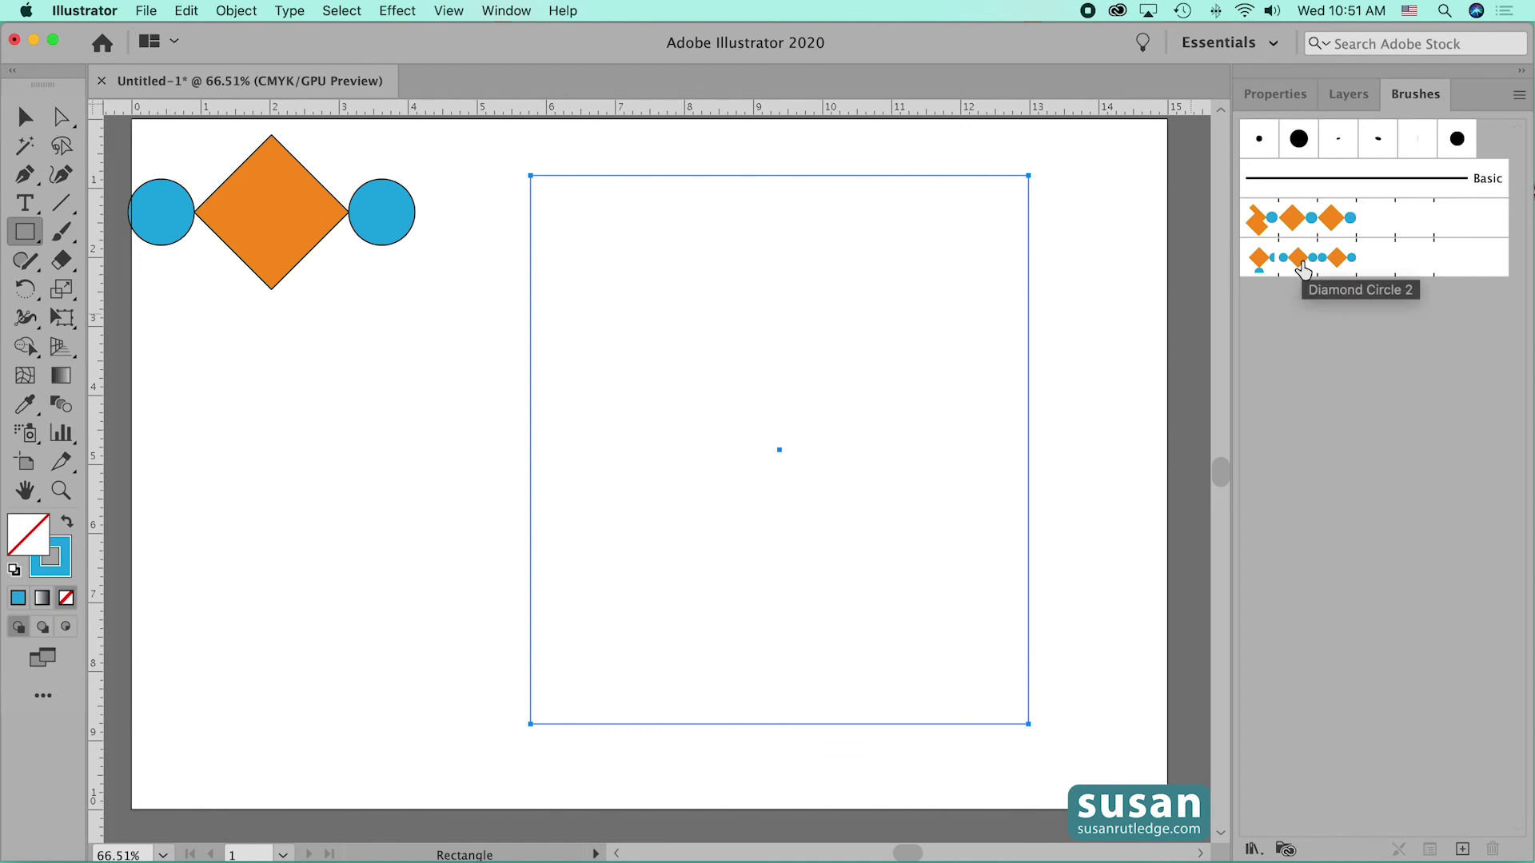
Apply the Diamond Circle 2 brush to the large rectangle, reduce its stroke weight to 0.25 pt, and deselect it
left_click(1298, 270)
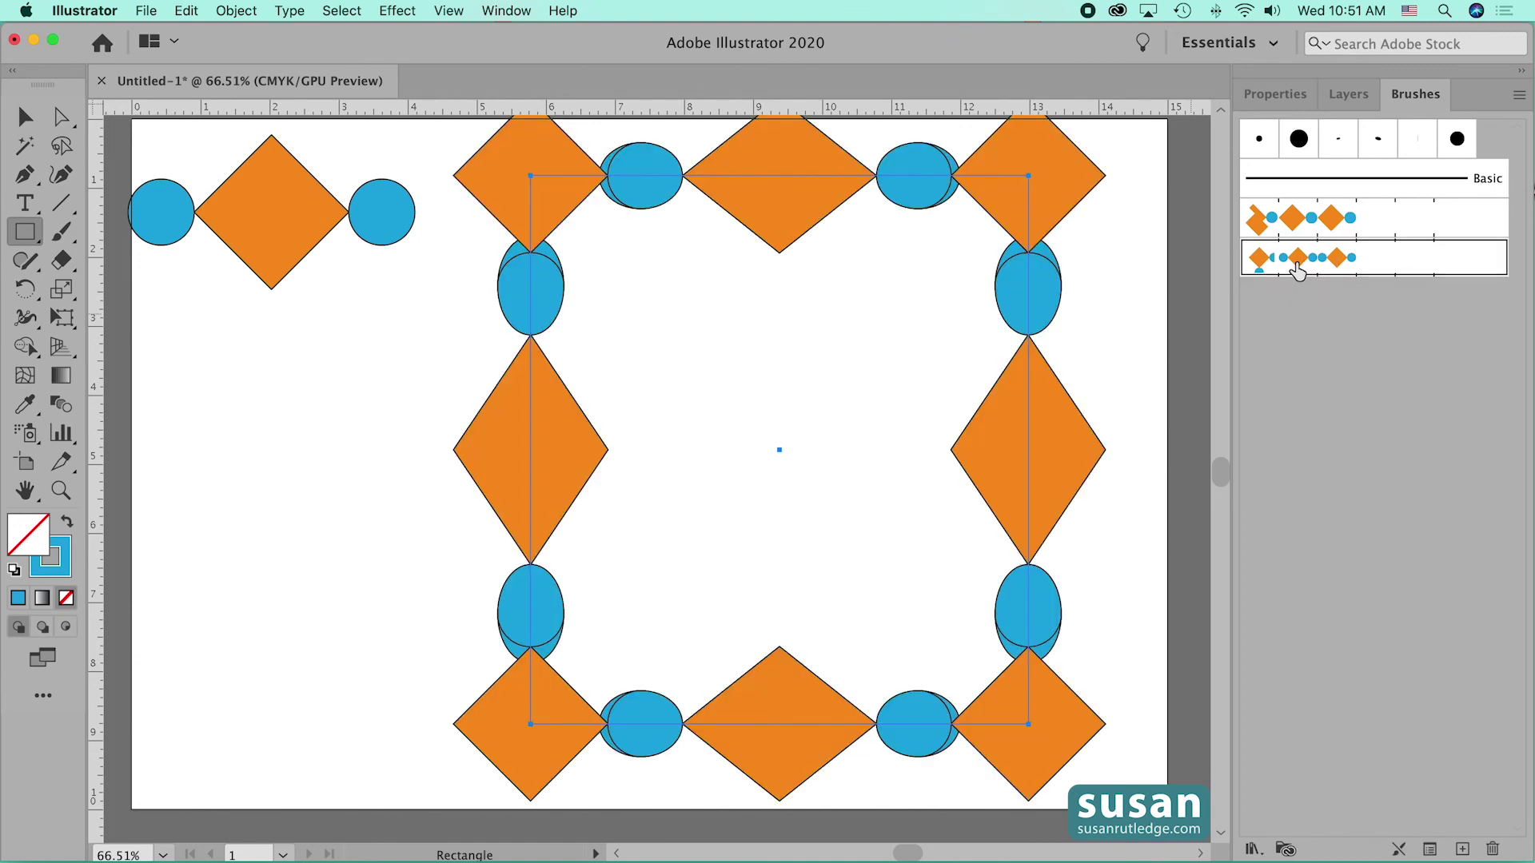
left_click(1275, 93)
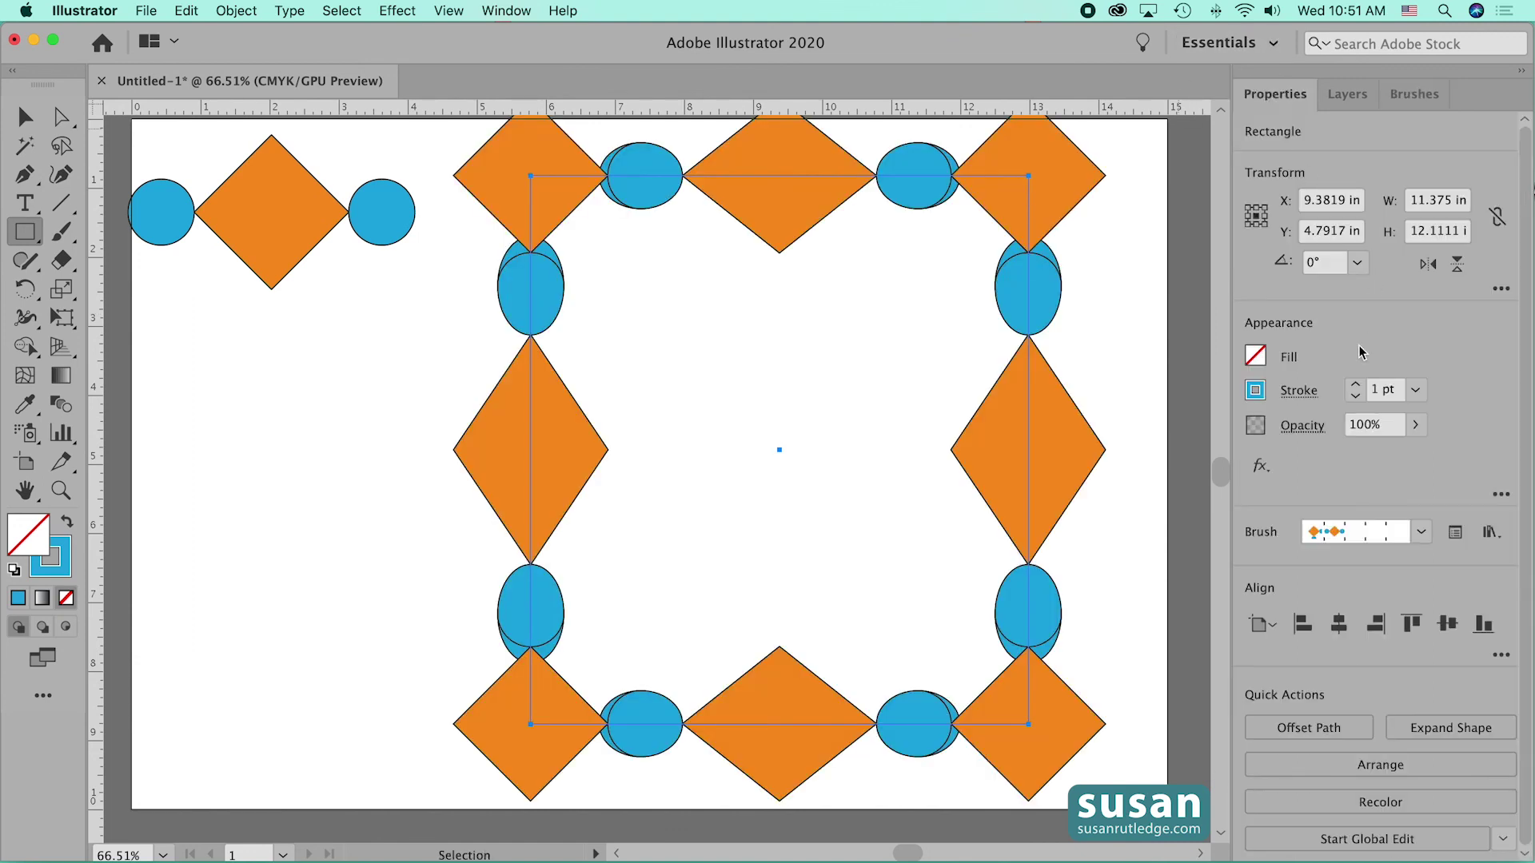
left_click(1356, 396)
left_click(1356, 398)
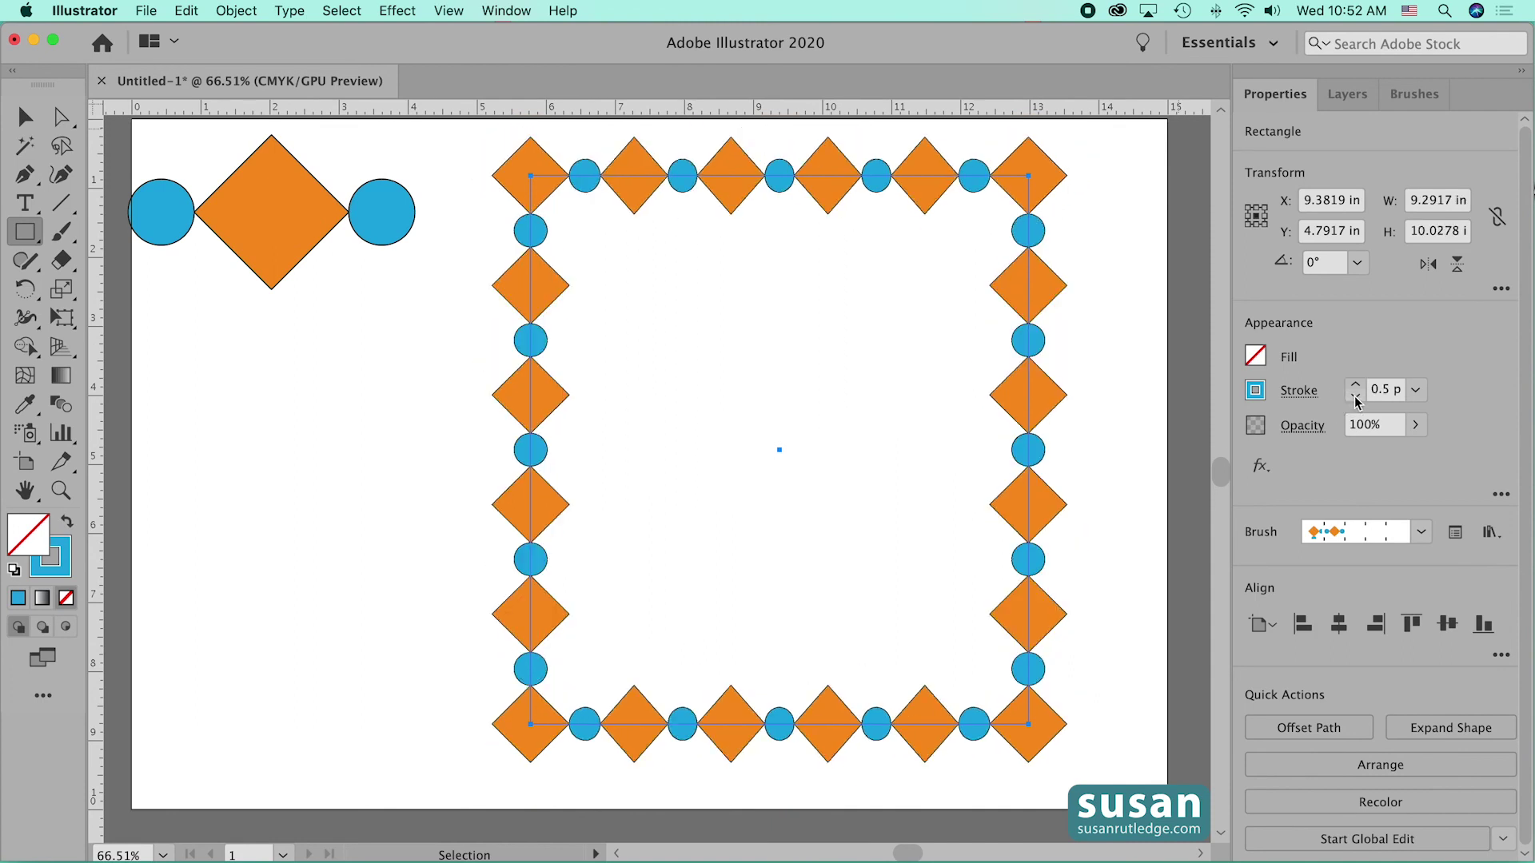
left_click(1355, 397)
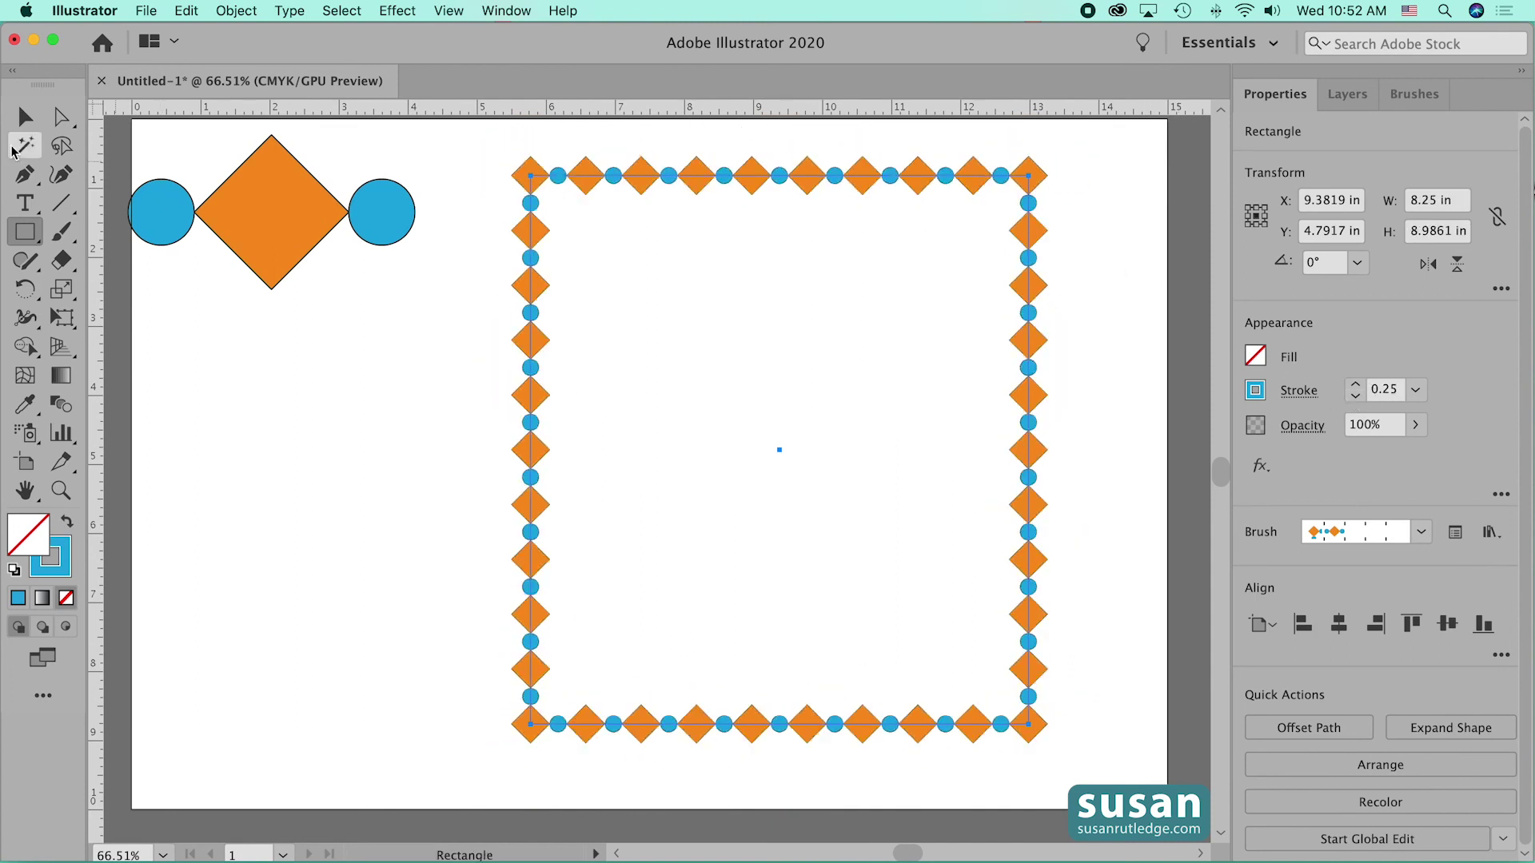
left_click(24, 117)
left_click(1106, 328)
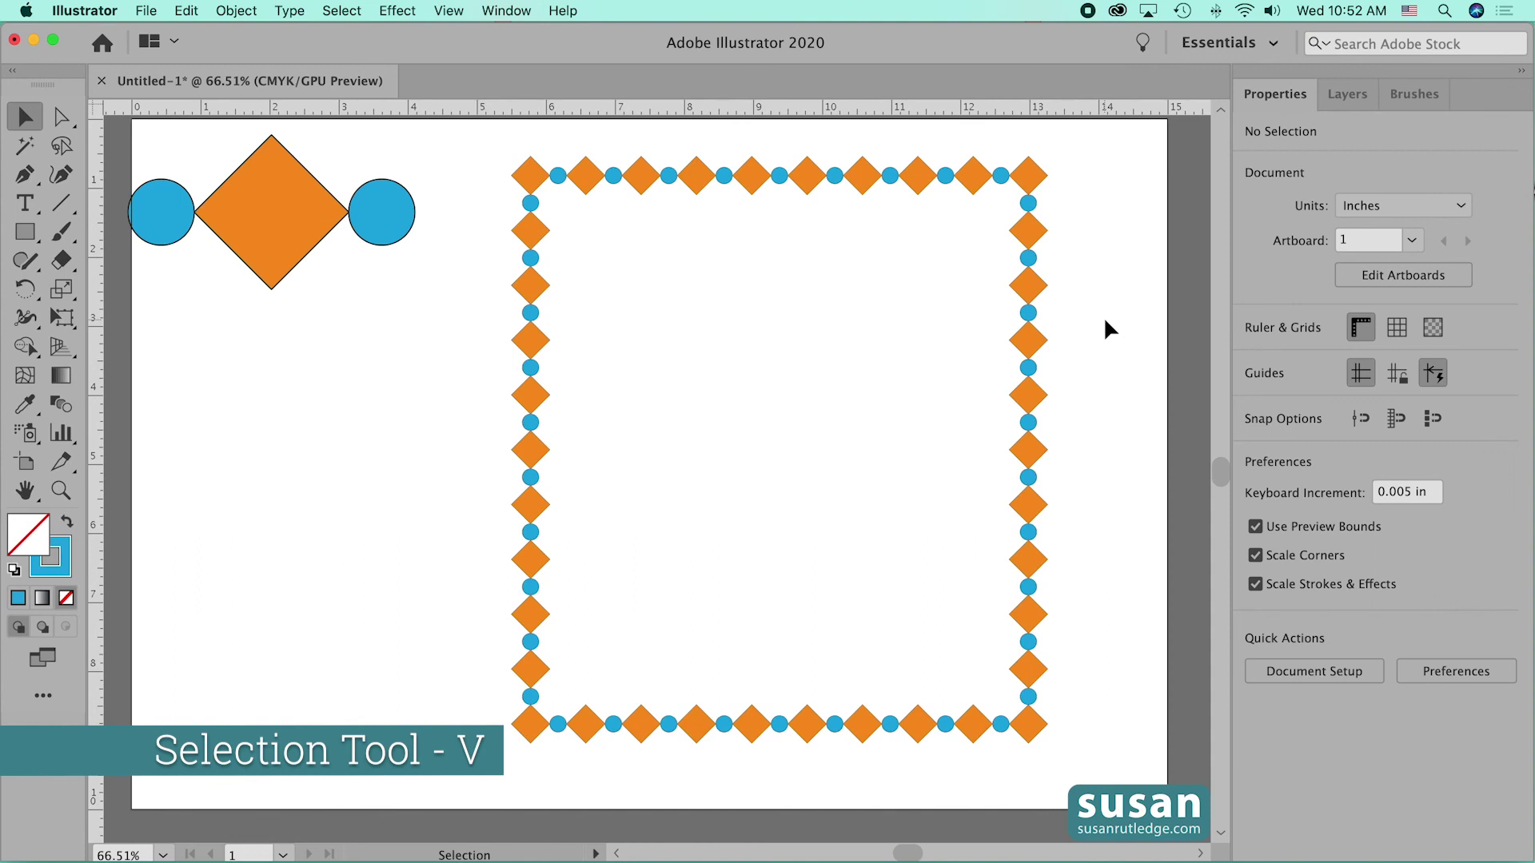
Shift the brushed rectangle slightly right and down, move the diamond-circle group fully onto the artboard, and deselect everything
left_click_drag(1029, 310, 1058, 332)
left_click(1118, 290)
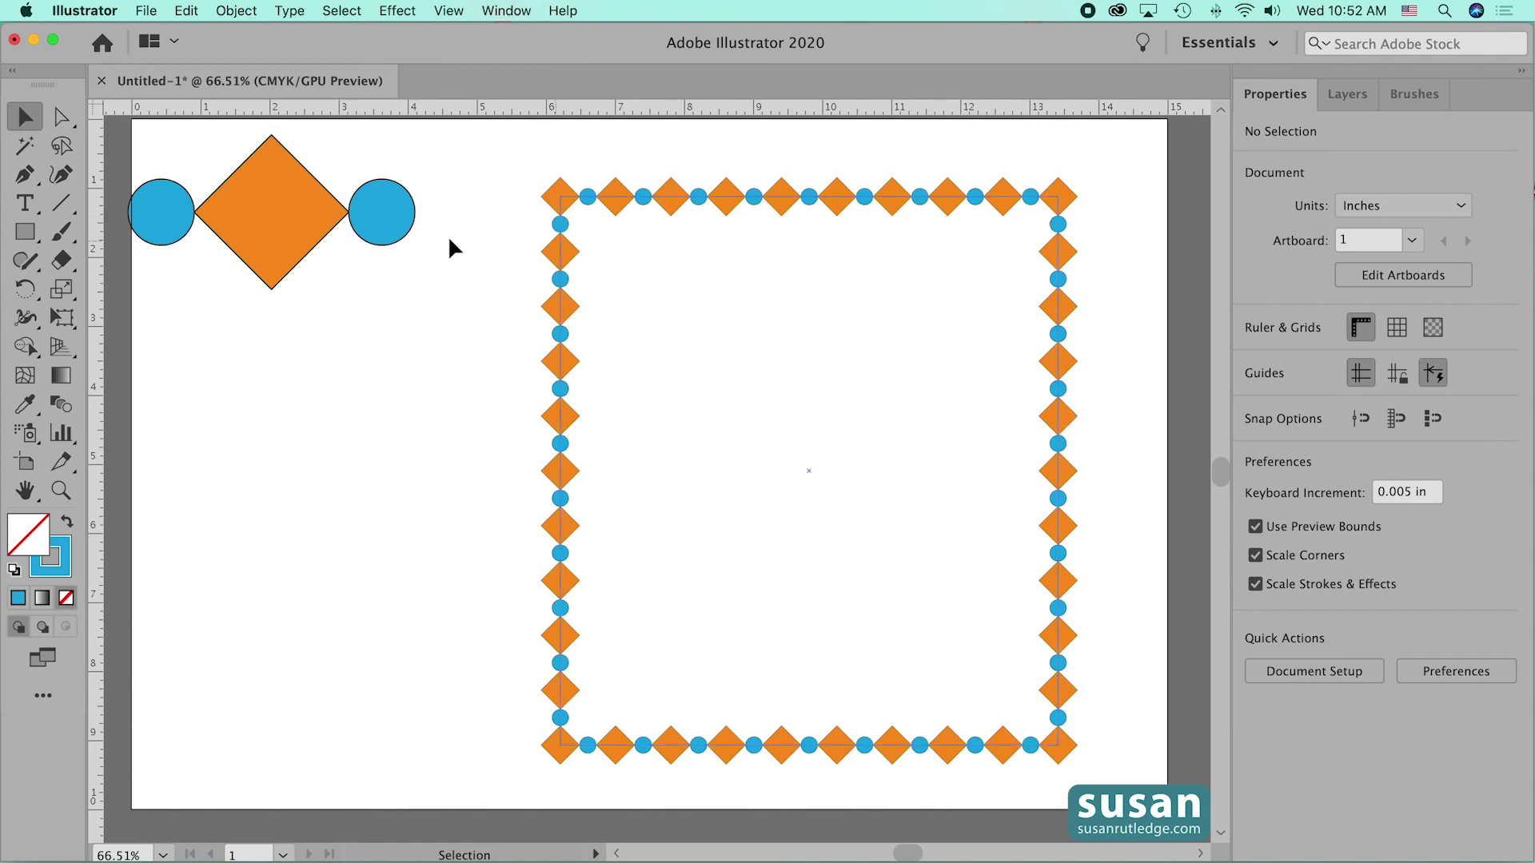
left_click_drag(275, 240, 363, 286)
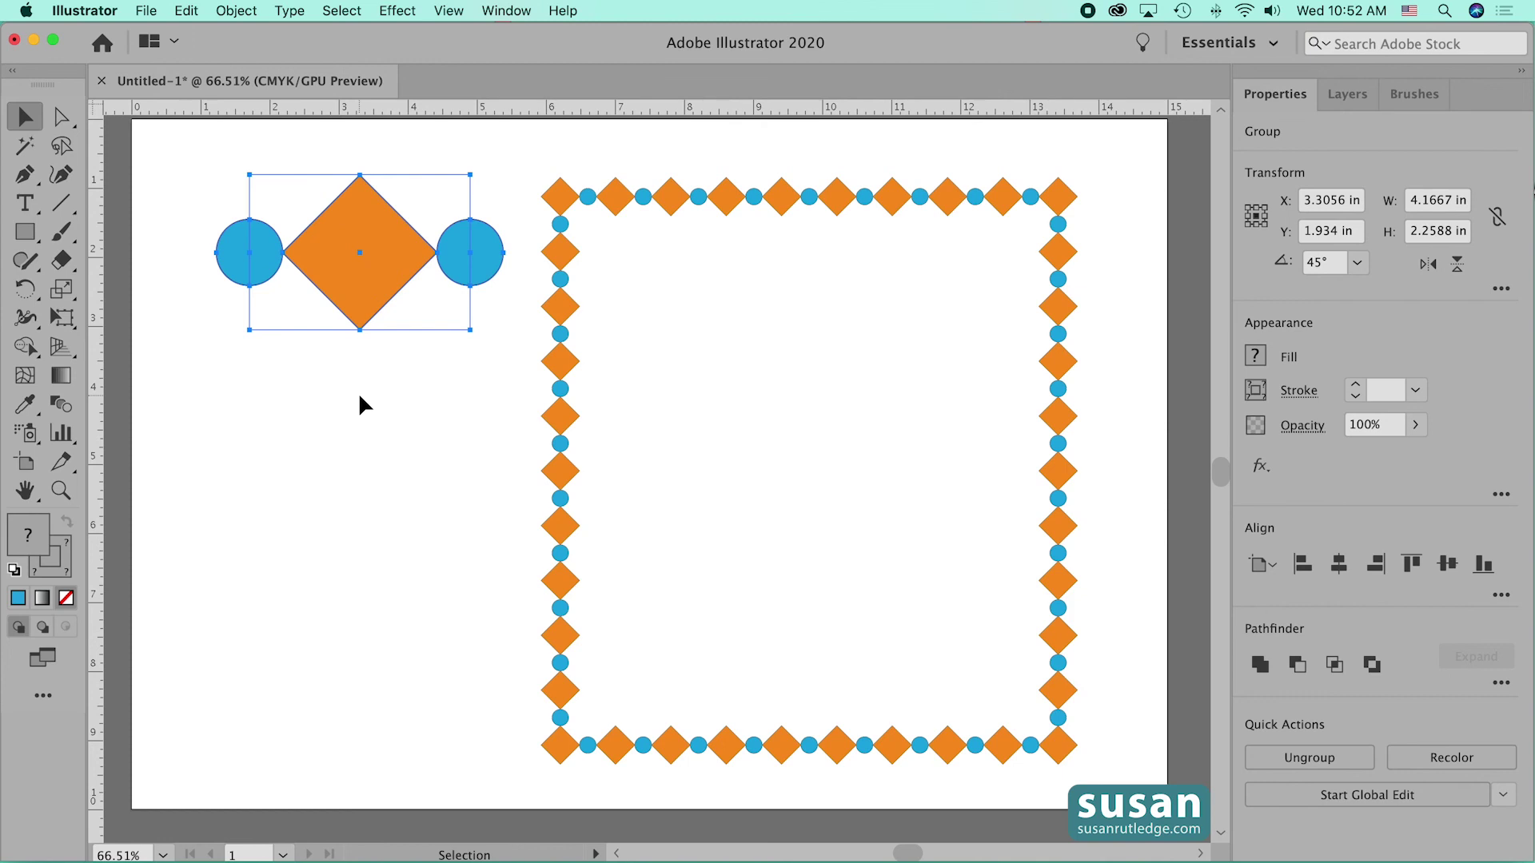
left_click(394, 453)
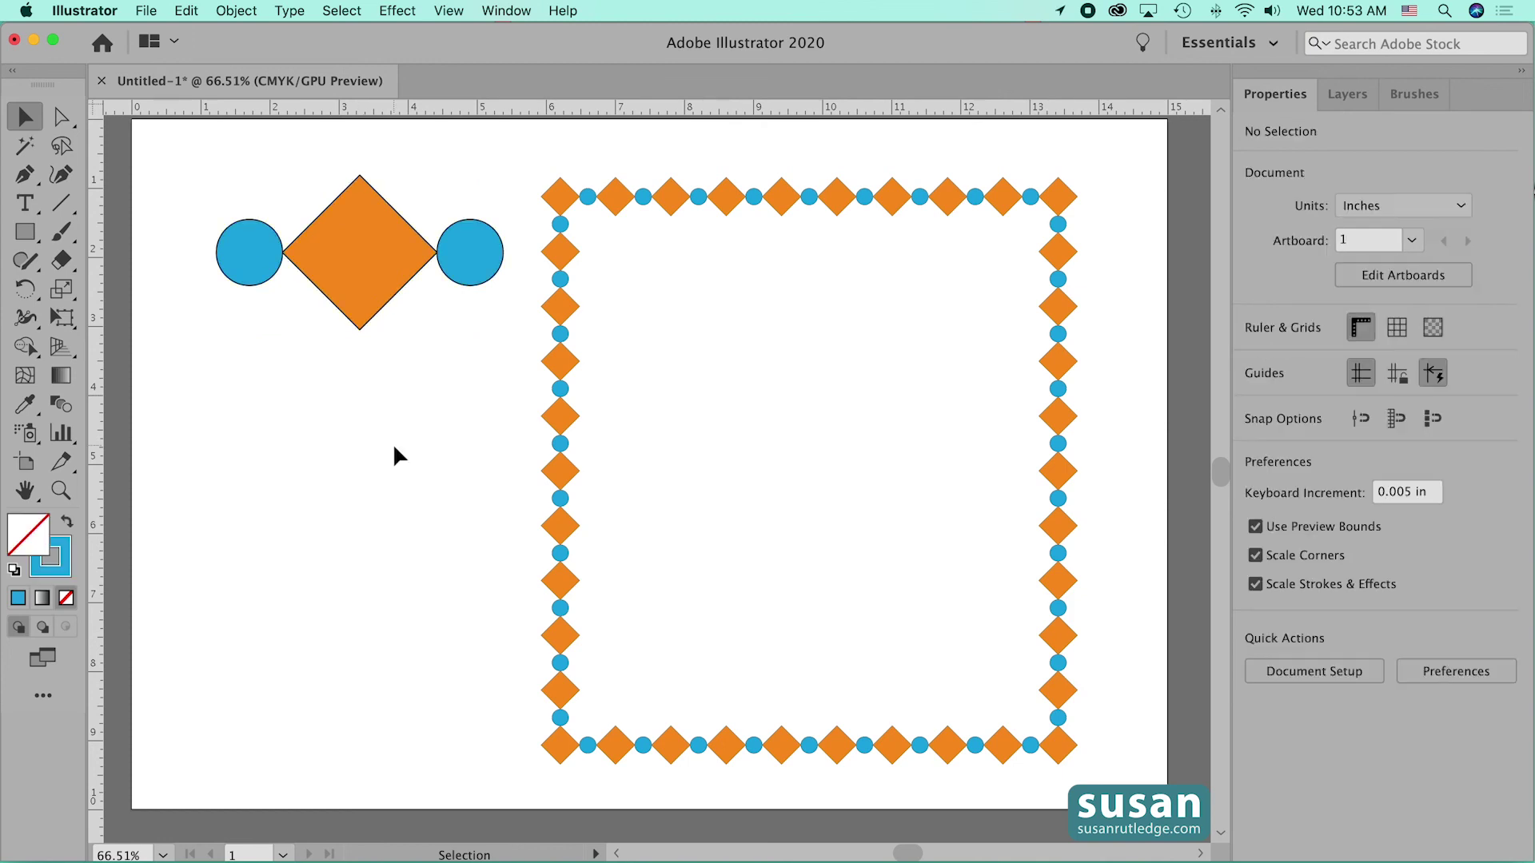